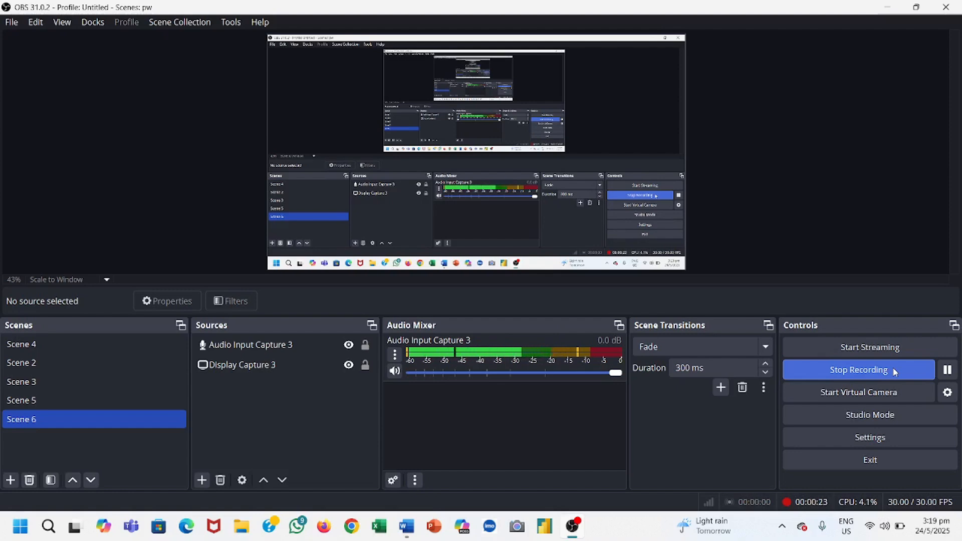
{"action": "left_click", "coordinate": [895, 372]}
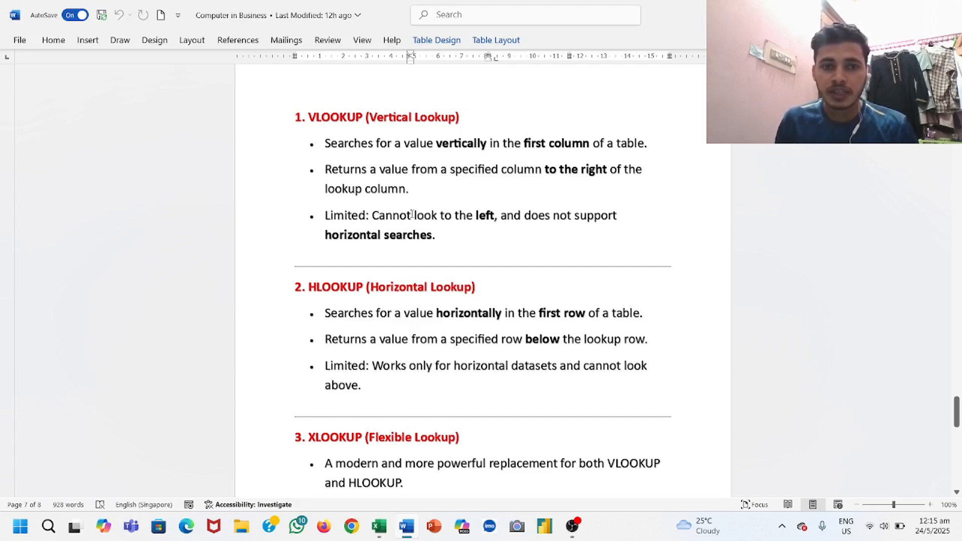
Read the Word notes explaining how VLOOKUP, HLOOKUP and XLOOKUP search and return values, including their limitations.
{"action": "scroll", "coordinate": [327, 134], "scroll_direction": "up", "scroll_amount": 1}
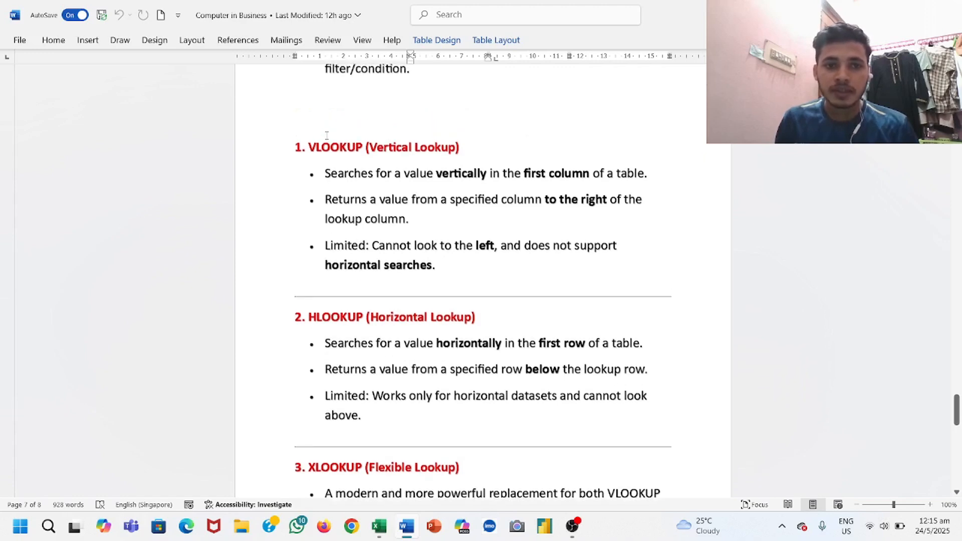
{"action": "scroll", "coordinate": [326, 134], "scroll_direction": "down", "scroll_amount": 1}
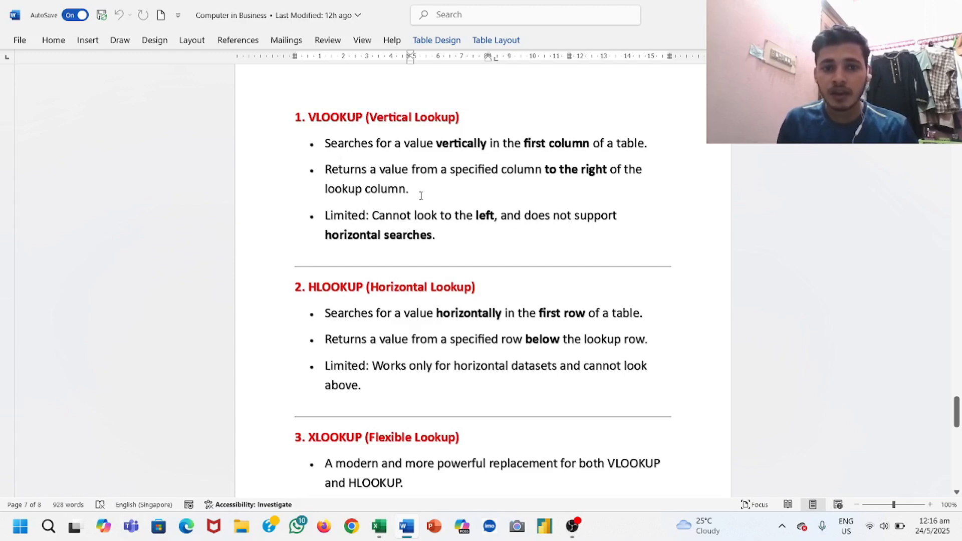
{"action": "scroll", "coordinate": [398, 265], "scroll_direction": "down", "scroll_amount": 1}
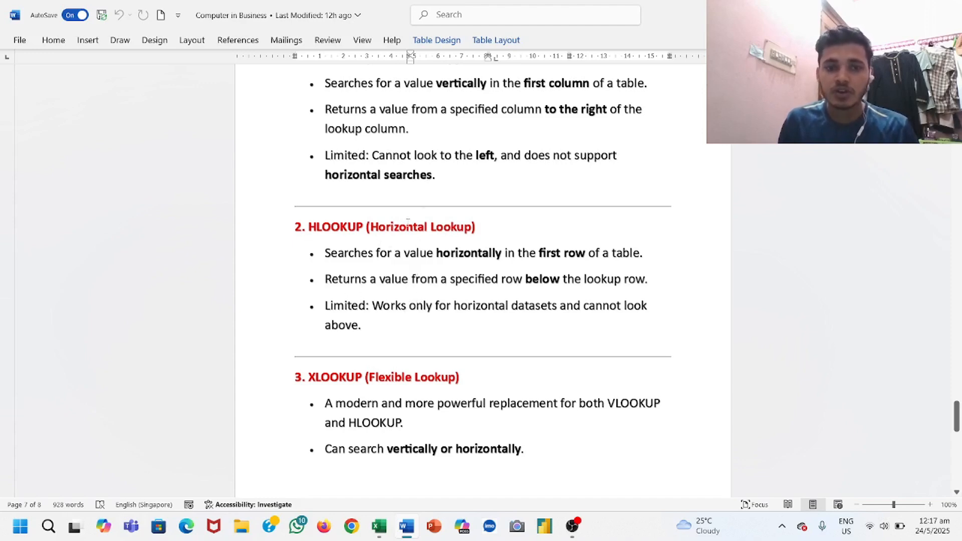
{"action": "scroll", "coordinate": [391, 271], "scroll_direction": "down", "scroll_amount": 1}
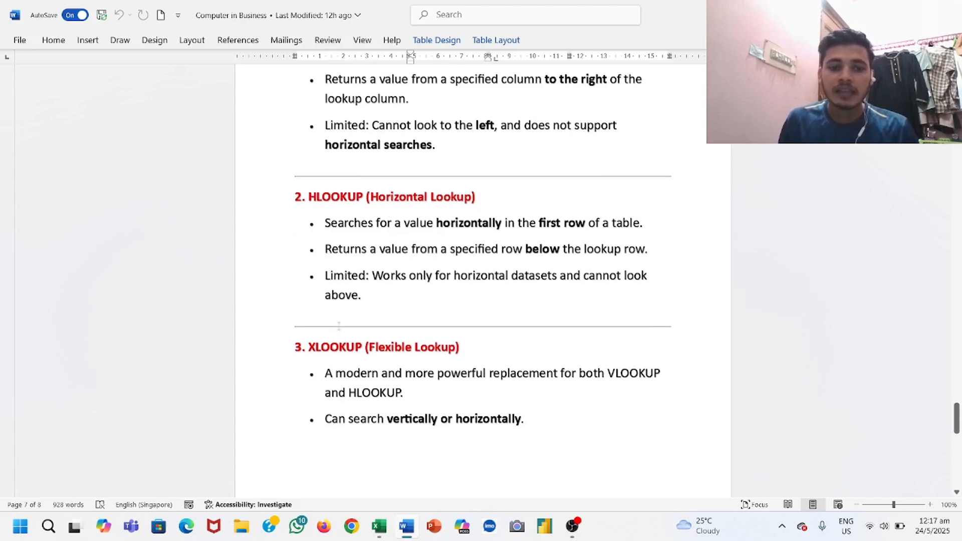
{"action": "scroll", "coordinate": [362, 287], "scroll_direction": "down", "scroll_amount": 2}
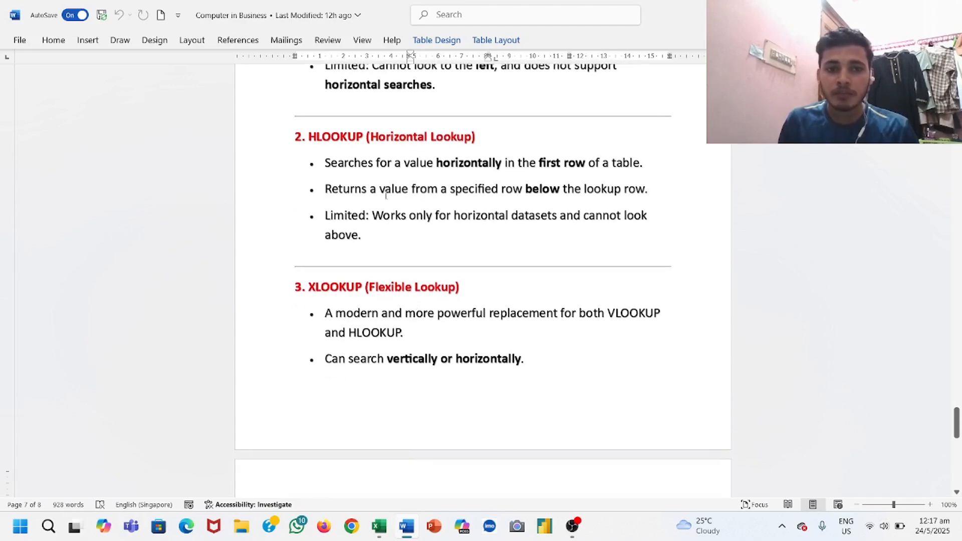
{"action": "scroll", "coordinate": [386, 195], "scroll_direction": "up", "scroll_amount": 2}
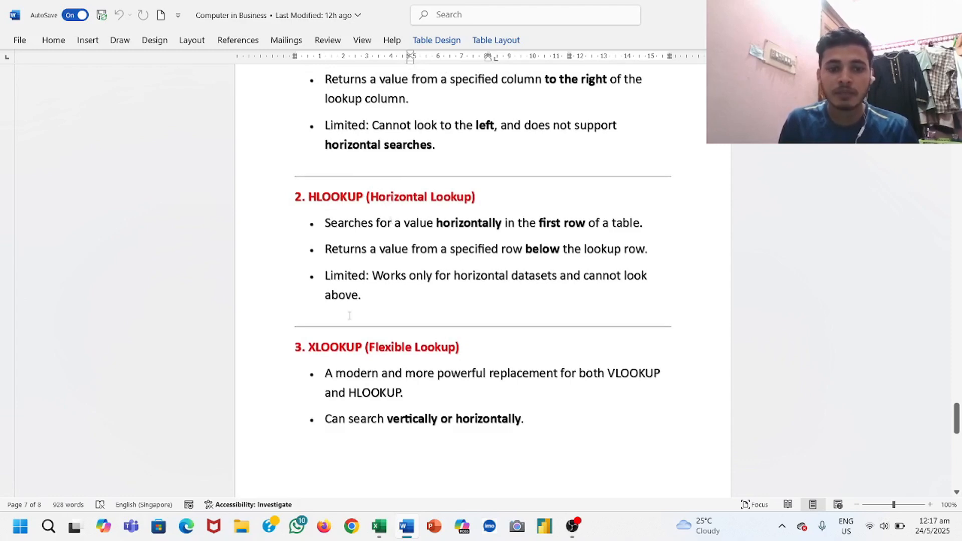
{"action": "scroll", "coordinate": [391, 362], "scroll_direction": "down", "scroll_amount": 1}
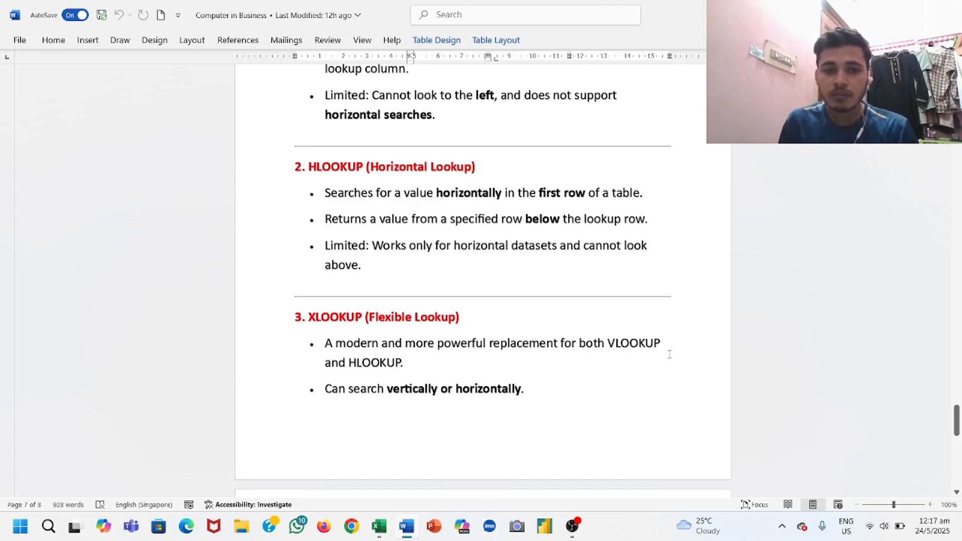
{"action": "scroll", "coordinate": [391, 383], "scroll_direction": "down", "scroll_amount": 1}
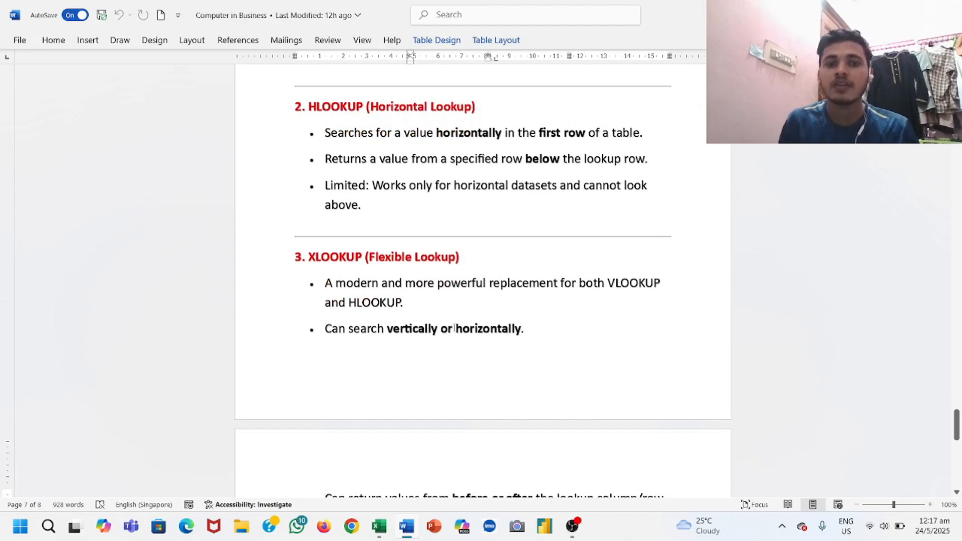
{"action": "scroll", "coordinate": [455, 326], "scroll_direction": "up", "scroll_amount": 2}
{"action": "scroll", "coordinate": [454, 325], "scroll_direction": "down", "scroll_amount": 3}
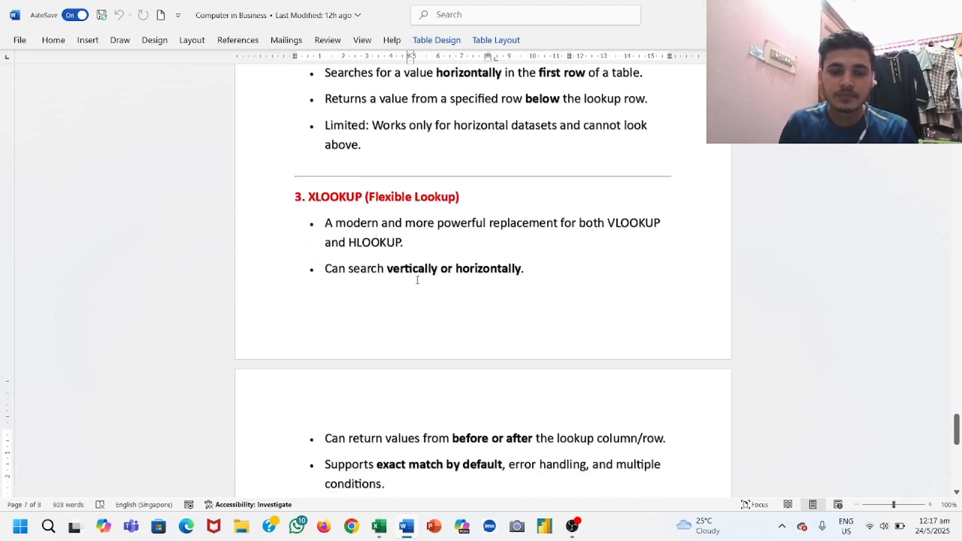
{"action": "scroll", "coordinate": [378, 302], "scroll_direction": "down", "scroll_amount": 2}
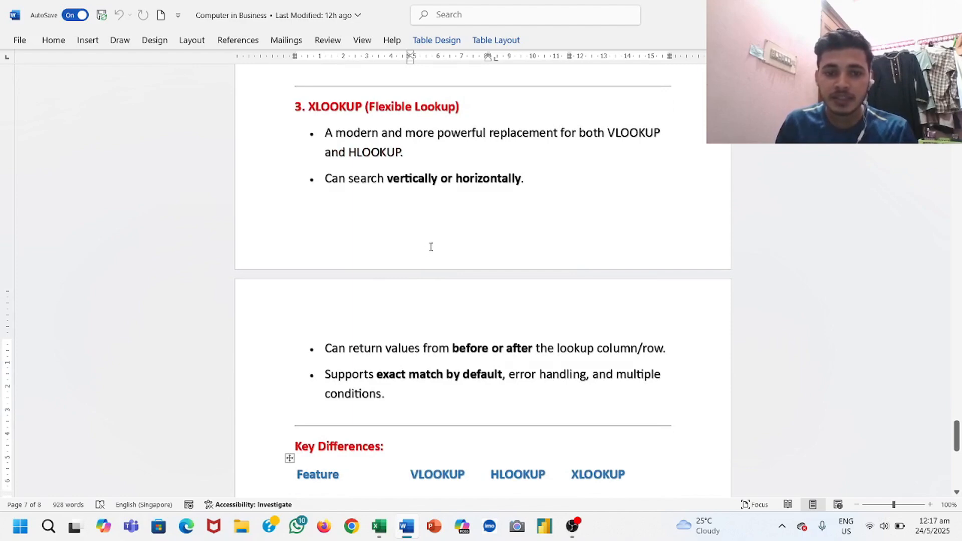
Examine the Key Differences table comparing VLOOKUP, HLOOKUP and XLOOKUP, and review the XLOOKUP notes above it.
{"action": "scroll", "coordinate": [431, 246], "scroll_direction": "down", "scroll_amount": 3}
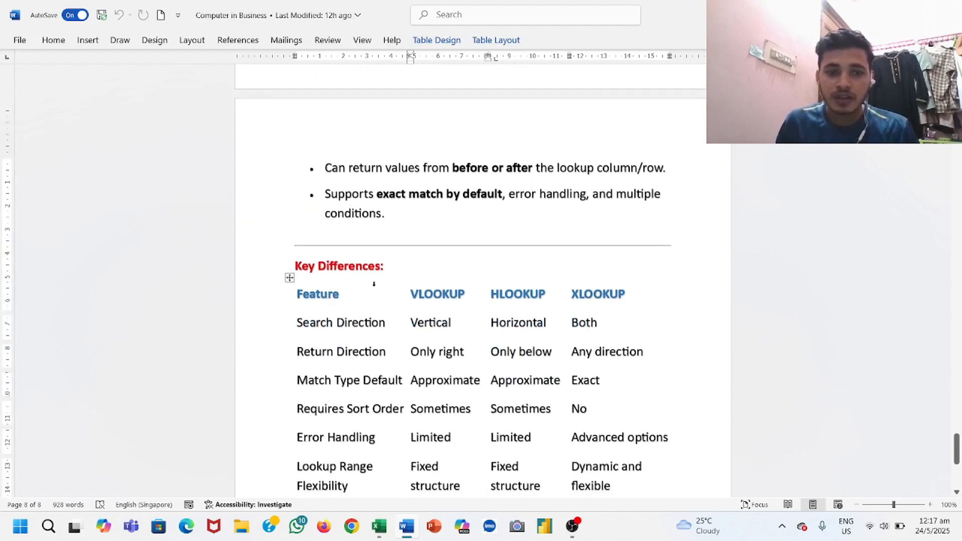
{"action": "scroll", "coordinate": [351, 278], "scroll_direction": "down", "scroll_amount": 1}
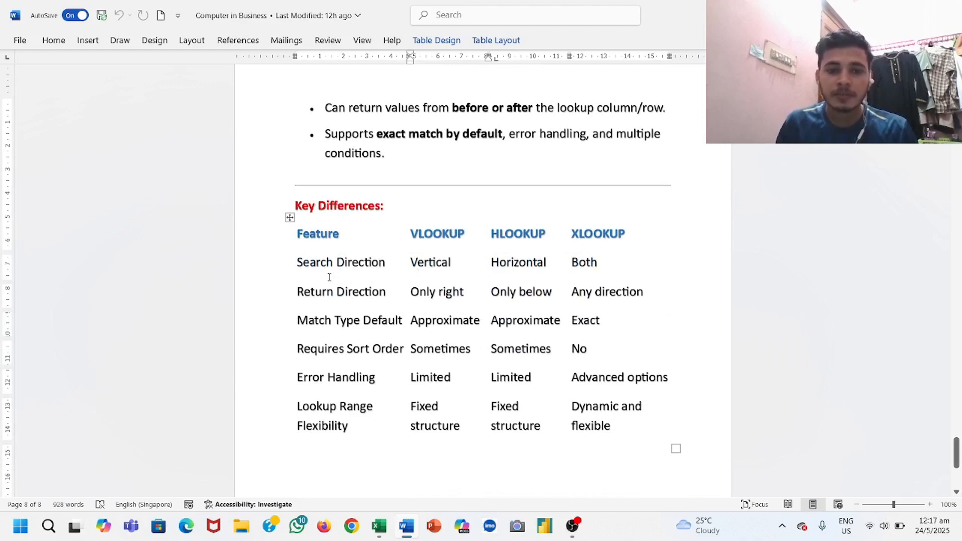
{"action": "scroll", "coordinate": [362, 270], "scroll_direction": "down", "scroll_amount": 1}
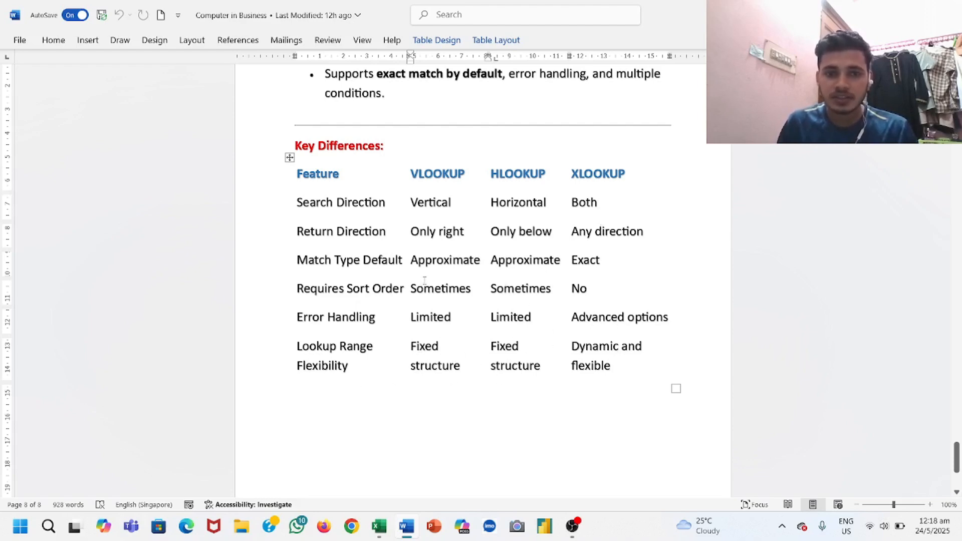
{"action": "scroll", "coordinate": [425, 281], "scroll_direction": "up", "scroll_amount": 6}
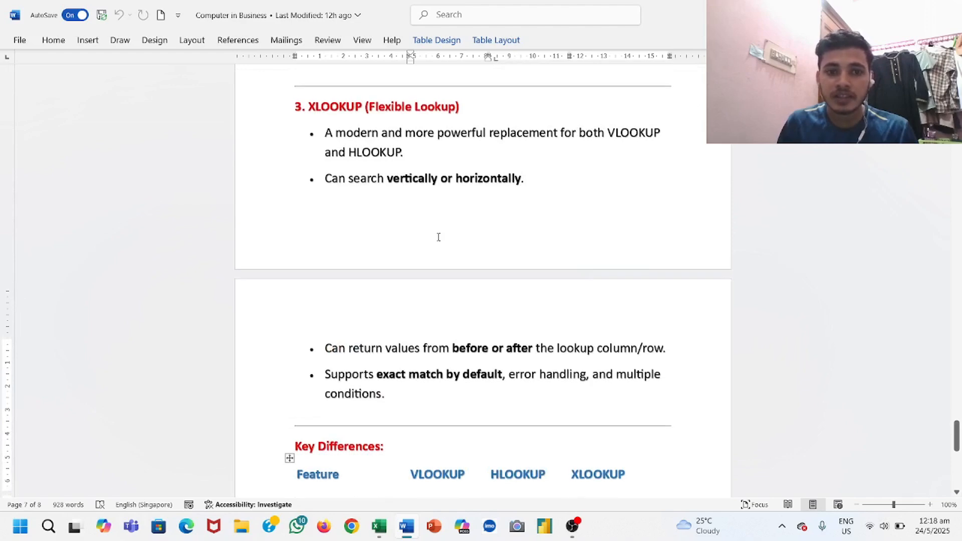
{"action": "scroll", "coordinate": [438, 237], "scroll_direction": "up", "scroll_amount": 3}
{"action": "scroll", "coordinate": [438, 237], "scroll_direction": "down", "scroll_amount": 3}
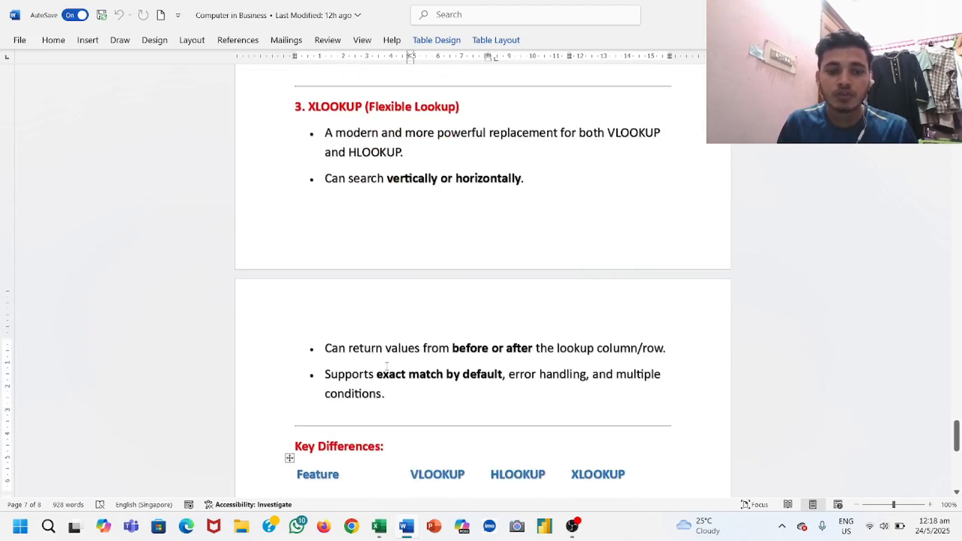
Switch to the Lookups Basic to Pro workbook in Excel.
{"action": "left_click", "coordinate": [406, 530]}
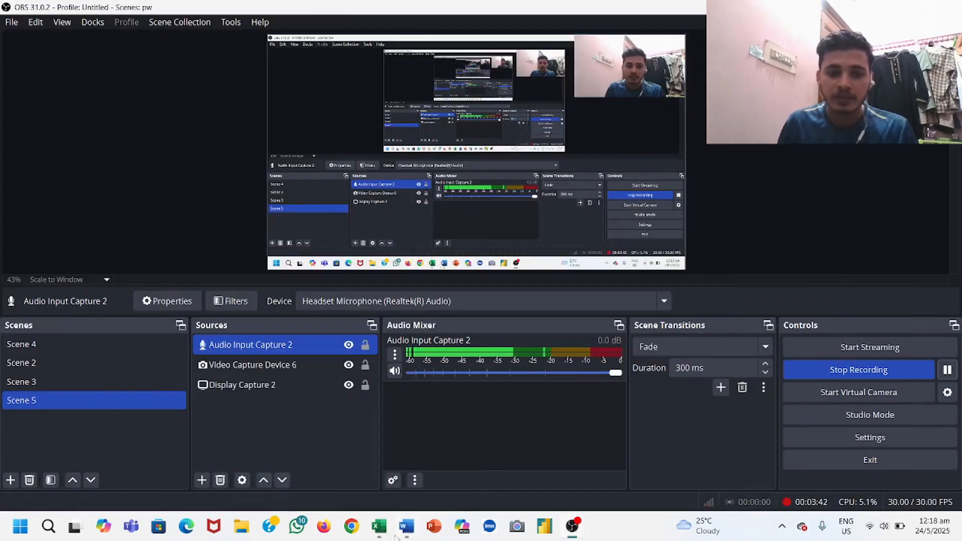
{"action": "left_click", "coordinate": [408, 534]}
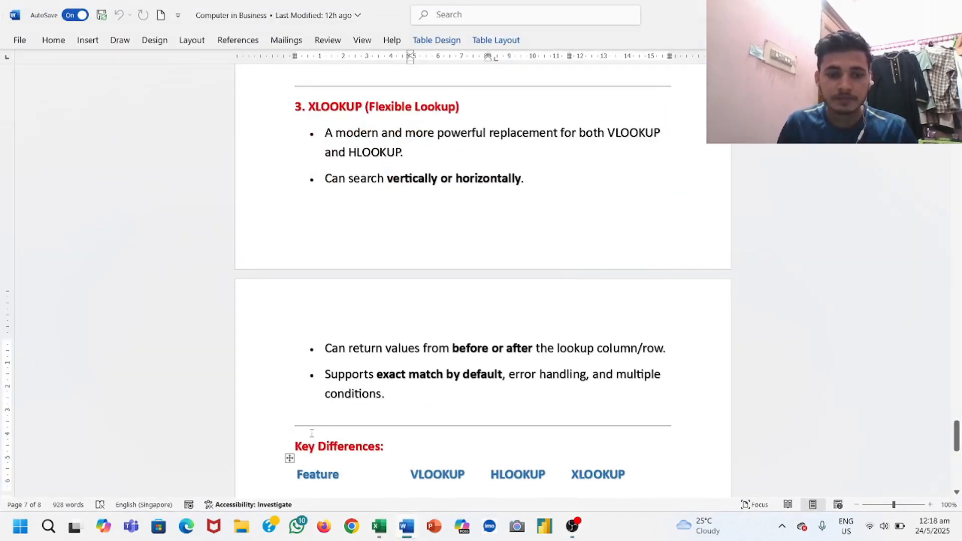
{"action": "left_click", "coordinate": [377, 532]}
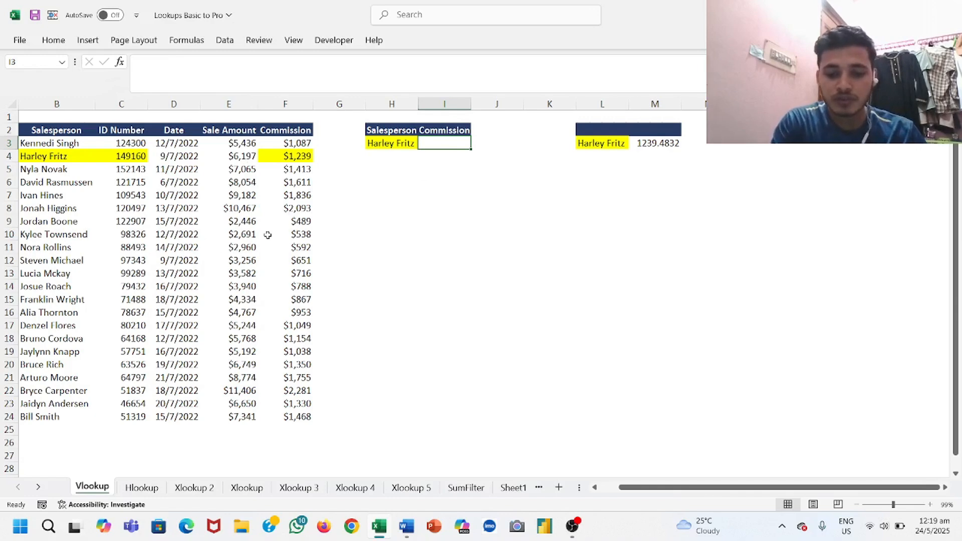
Begin a VLOOKUP formula in cell I3 with H3 as the lookup value and B3:F24 as the table array.
{"action": "type", "text": "="}
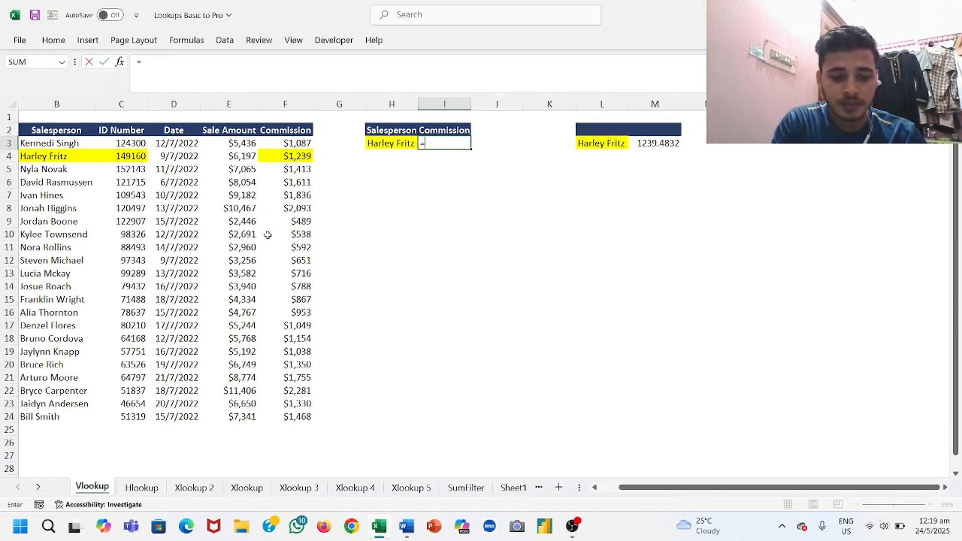
{"action": "type", "text": "vl"}
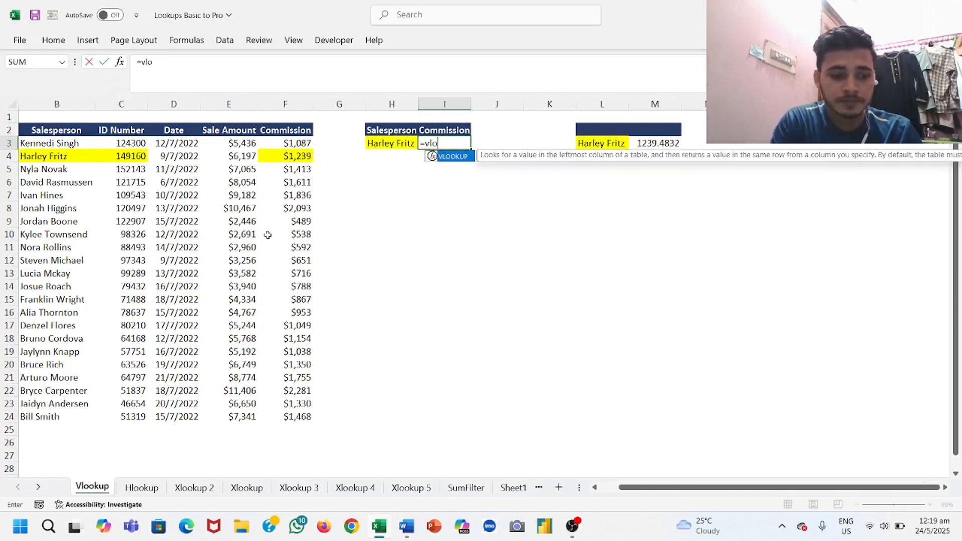
{"action": "type", "text": "o"}
{"action": "key", "text": "Tab"}
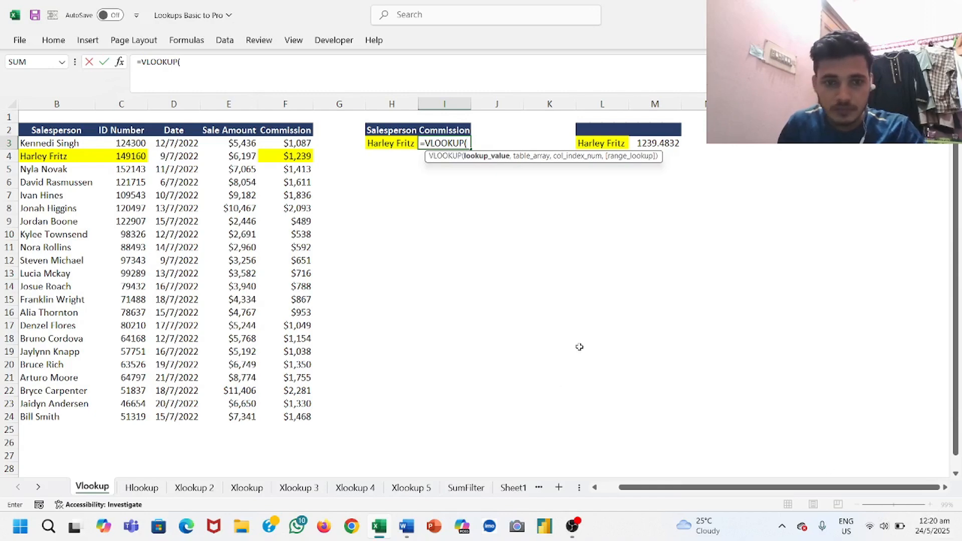
{"action": "scroll", "coordinate": [581, 345], "scroll_direction": "down", "scroll_amount": 2}
{"action": "scroll", "coordinate": [588, 347], "scroll_direction": "up", "scroll_amount": 2}
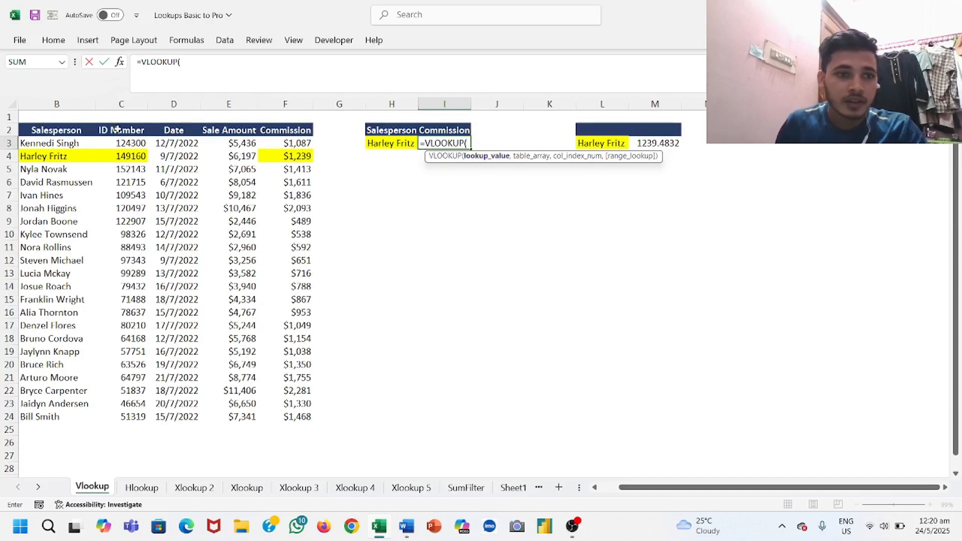
{"action": "left_click", "coordinate": [390, 145]}
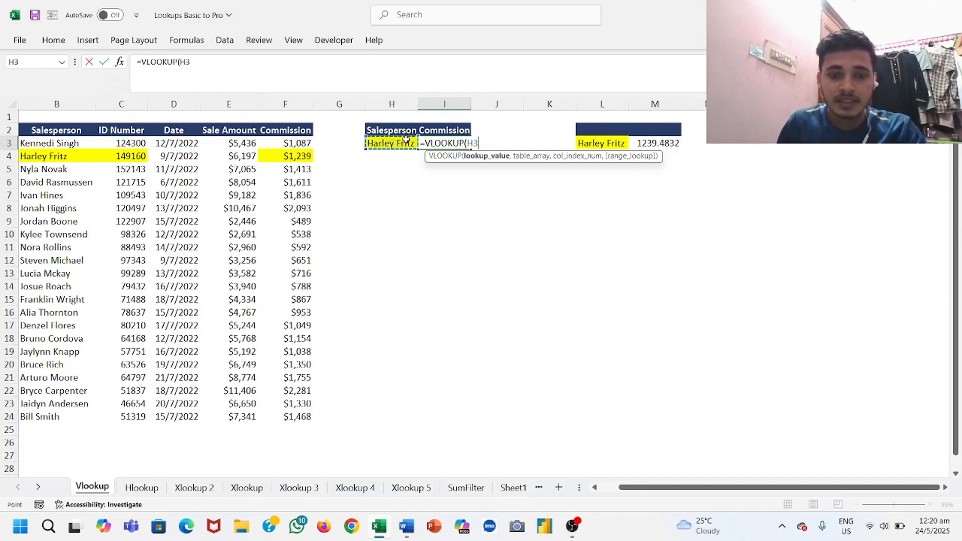
{"action": "type", "text": ","}
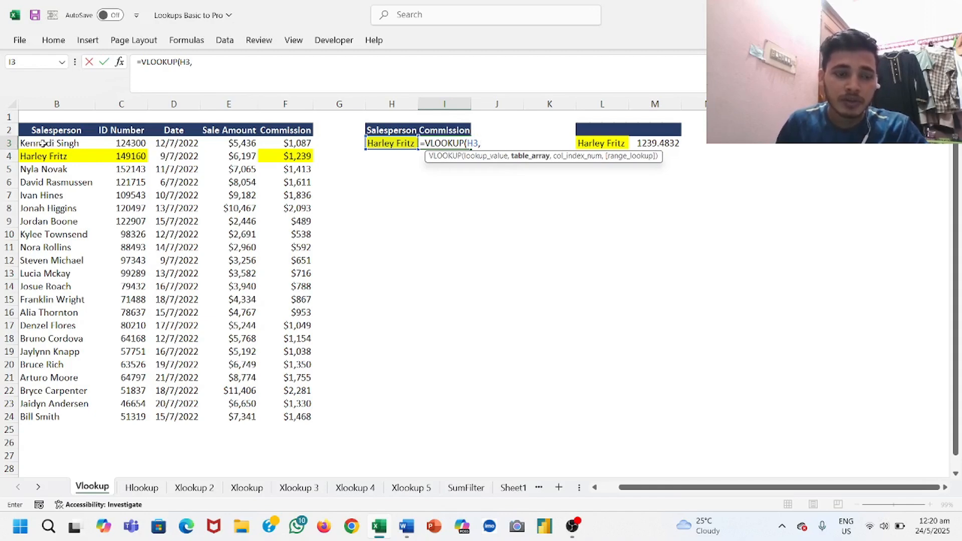
{"action": "left_click_drag", "start_coordinate": [42, 144], "coordinate": [293, 416]}
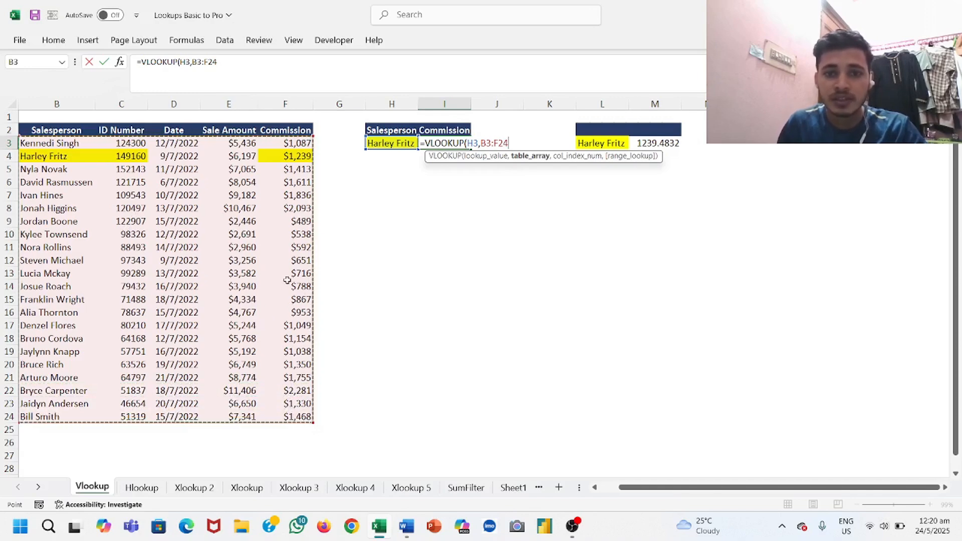
Complete the VLOOKUP formula in I3 with column index 5 and FALSE for an exact match.
{"action": "type", "text": ",5"}
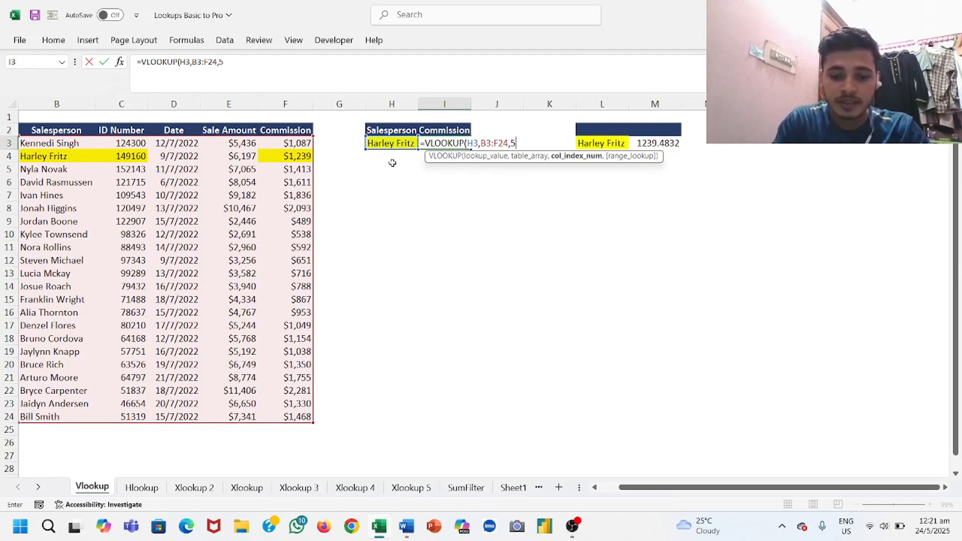
{"action": "type", "text": ","}
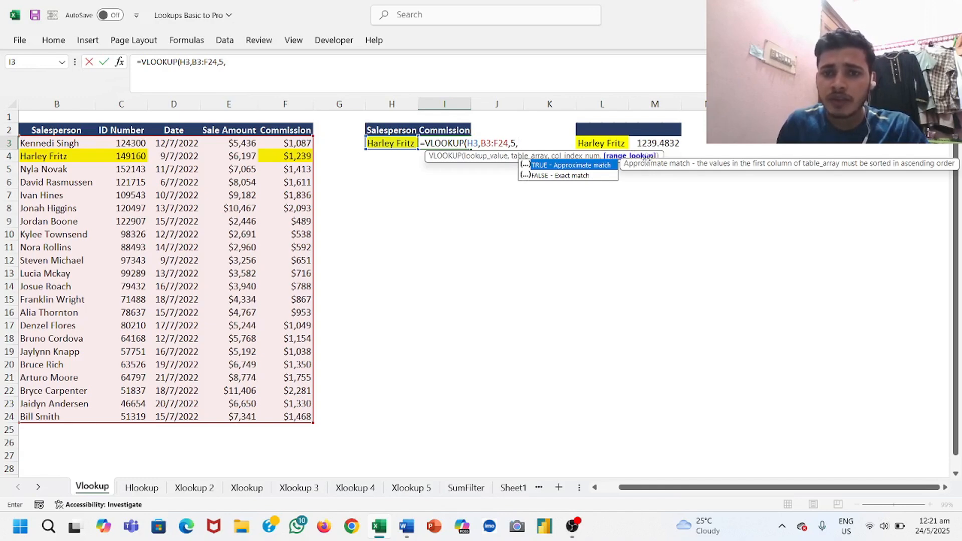
{"action": "double_click", "coordinate": [573, 176]}
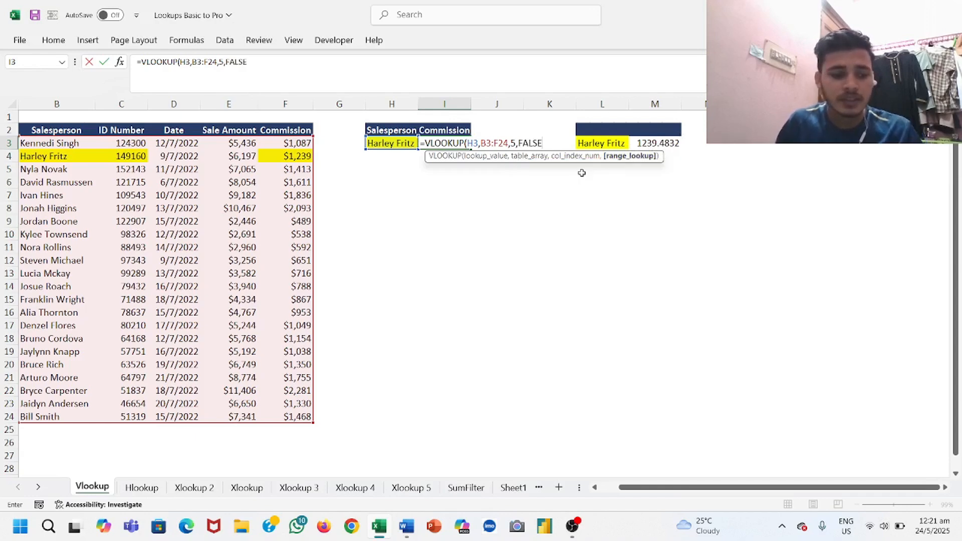
{"action": "type", "text": ")"}
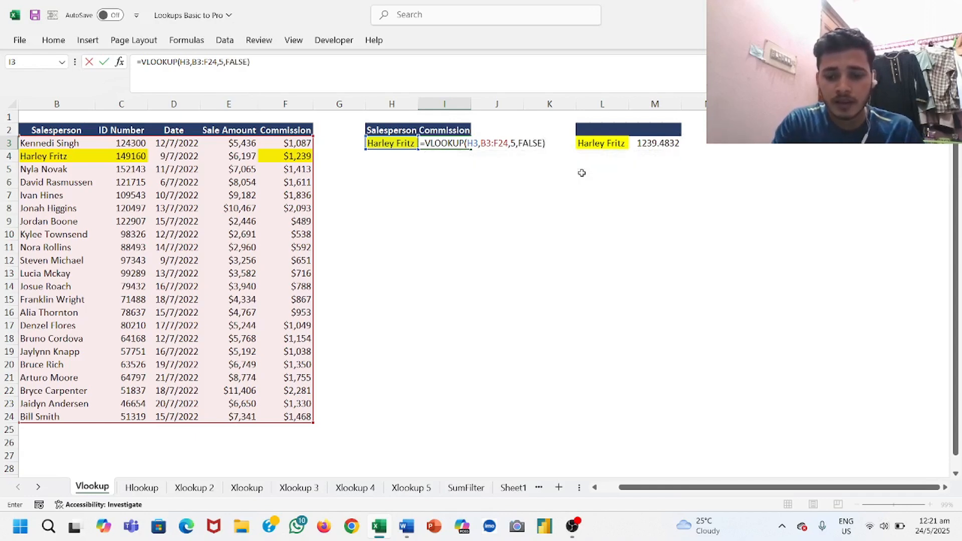
{"action": "key", "text": "Return"}
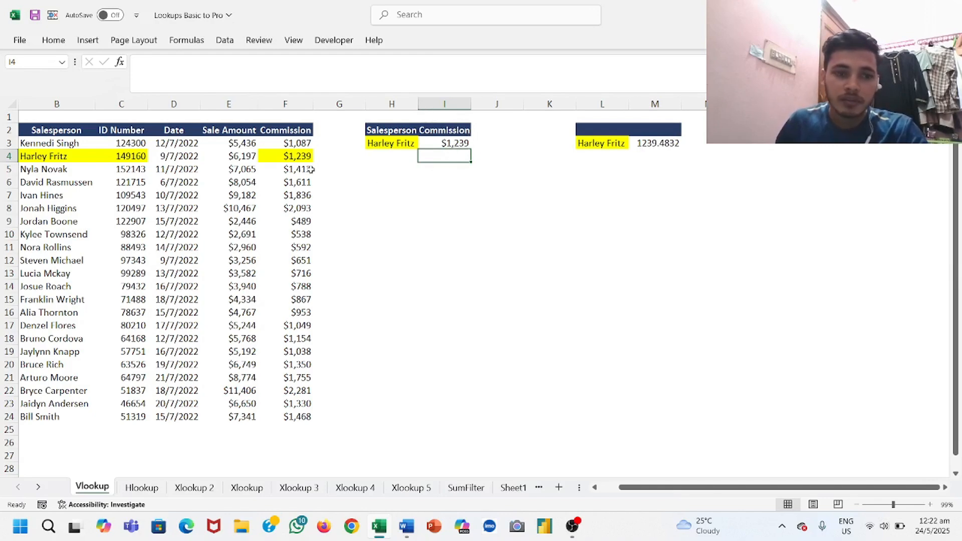
On the Hlookup sheet, begin an HLOOKUP formula in C9 with B9 as the lookup value.
{"action": "left_click", "coordinate": [150, 490]}
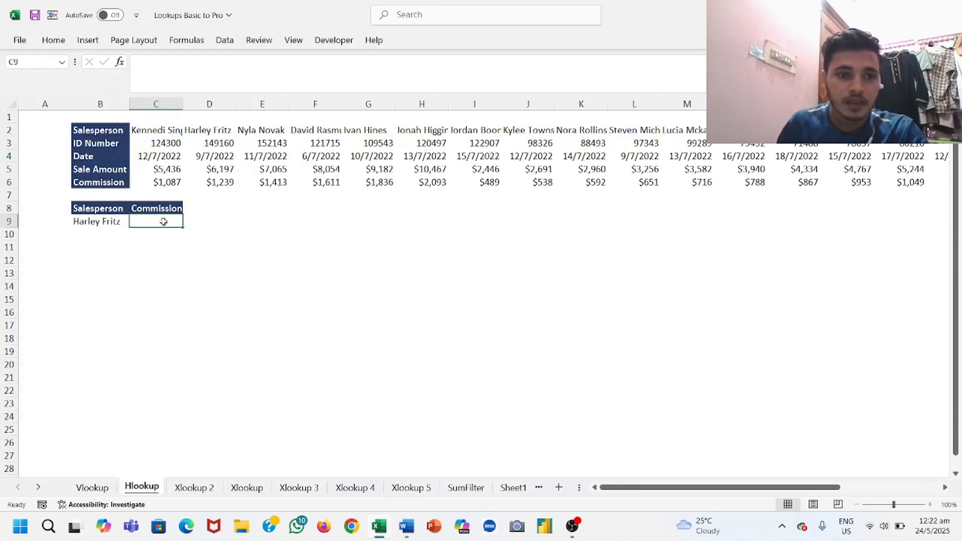
{"action": "type", "text": "="}
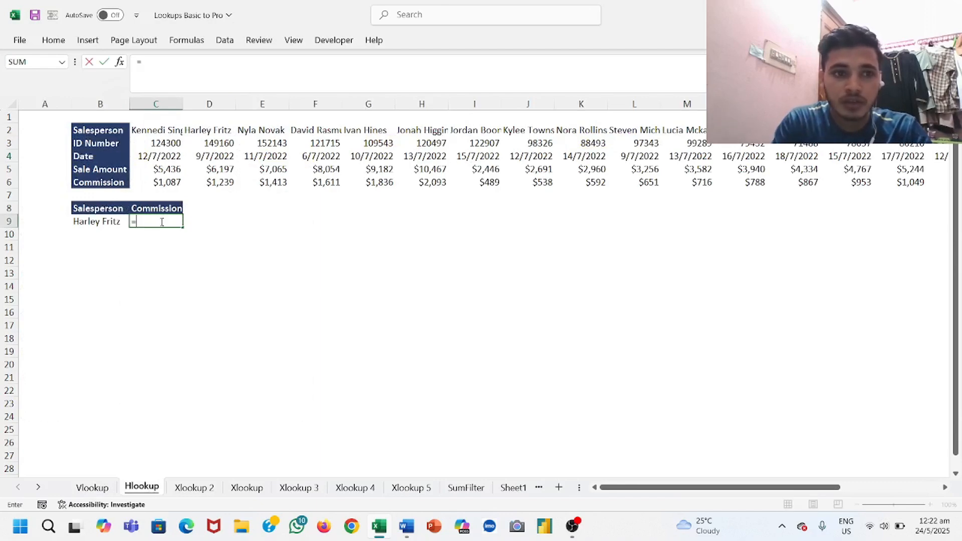
{"action": "type", "text": "hlo"}
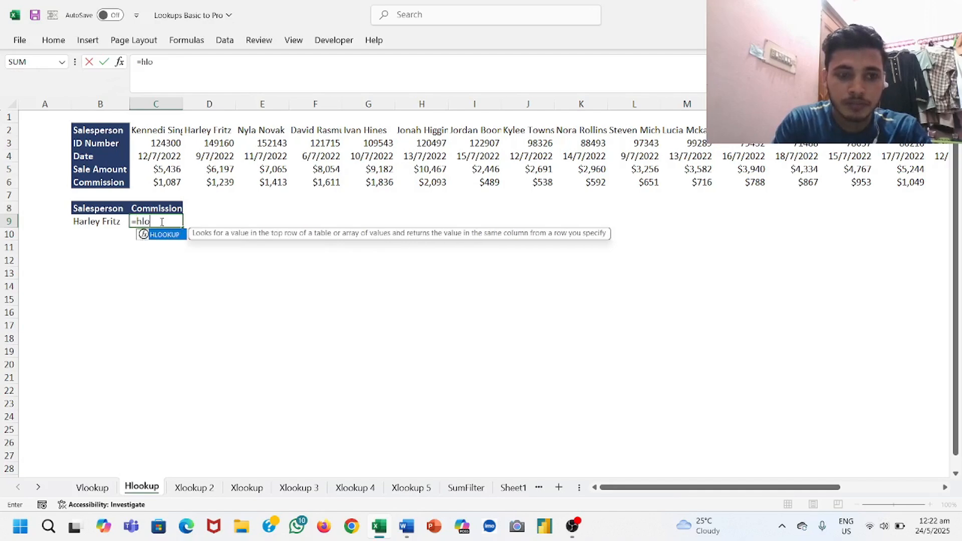
{"action": "key", "text": "Tab"}
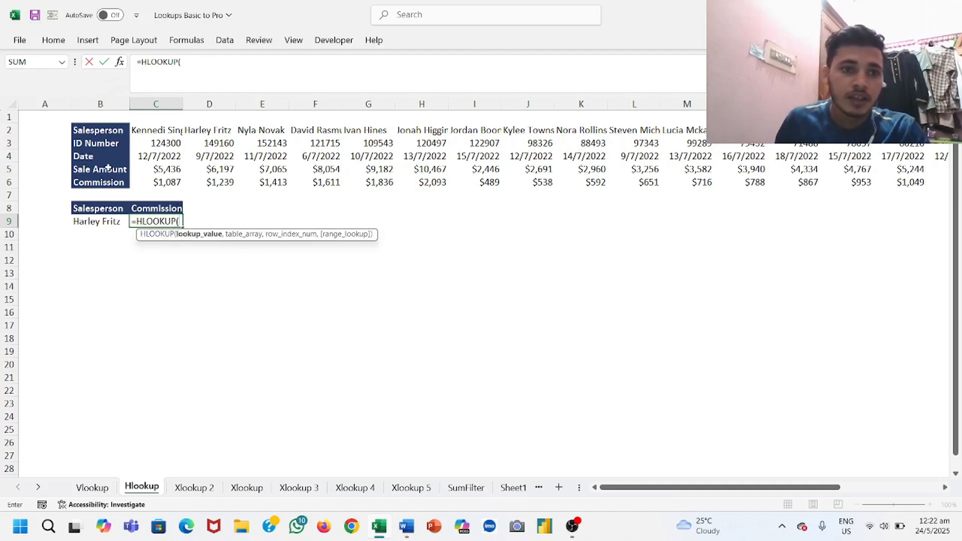
{"action": "left_click", "coordinate": [104, 222]}
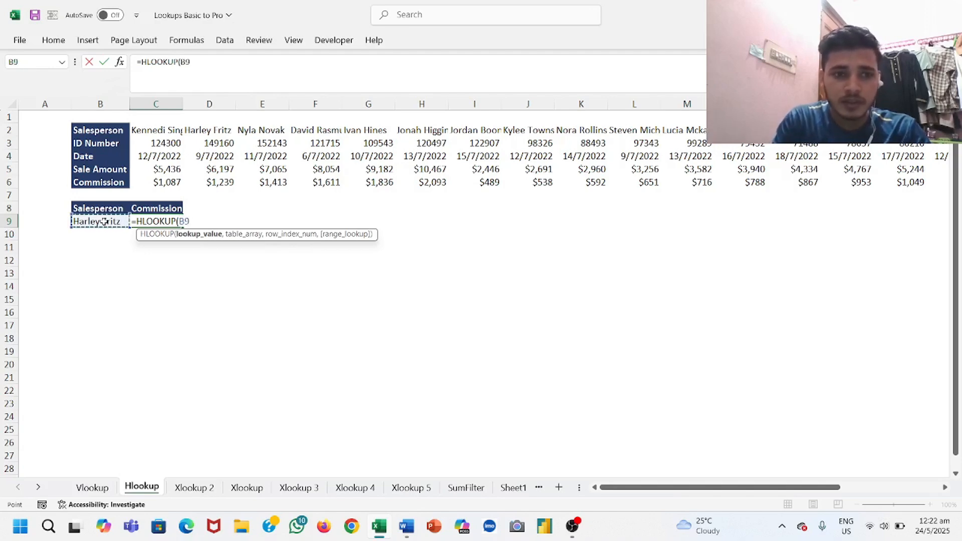
{"action": "type", "text": ","}
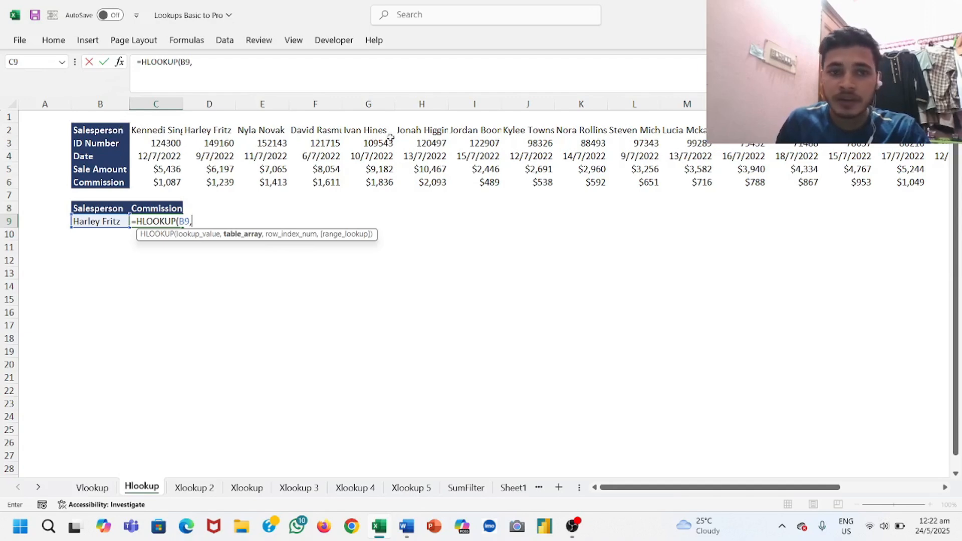
Set C2:X6 as the table array of the HLOOKUP formula.
{"action": "left_click", "coordinate": [158, 130]}
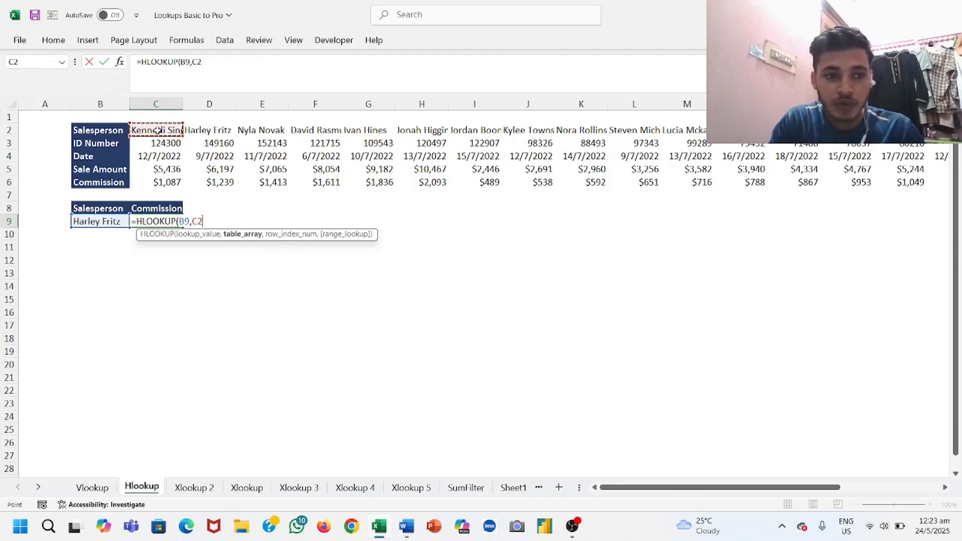
{"action": "key", "text": "ctrl+shift+Down"}
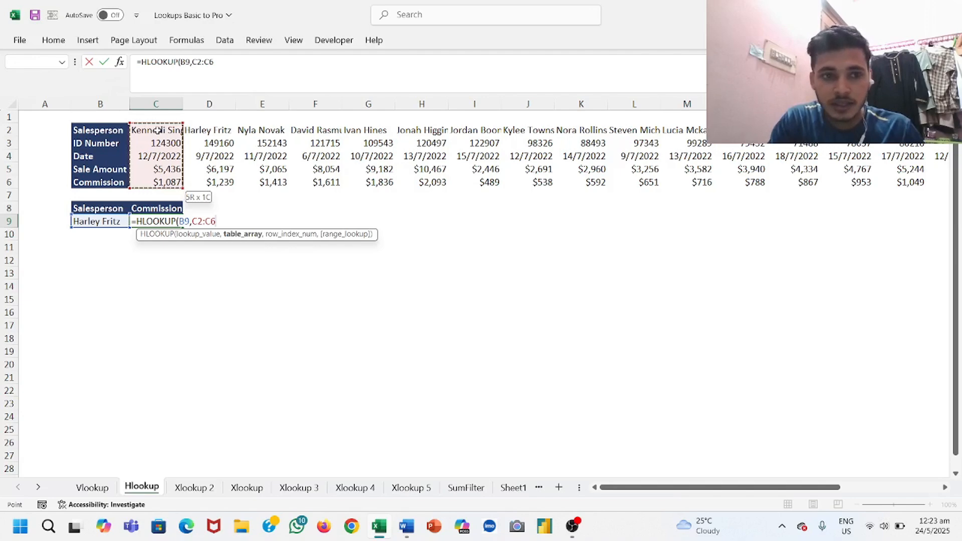
{"action": "key", "text": "ctrl+shift+Right"}
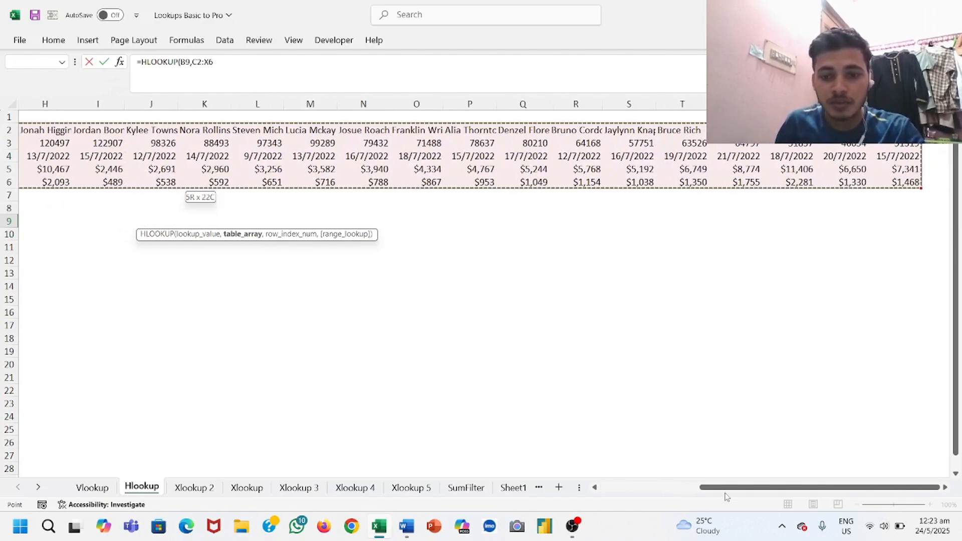
{"action": "left_click_drag", "start_coordinate": [725, 494], "coordinate": [604, 493]}
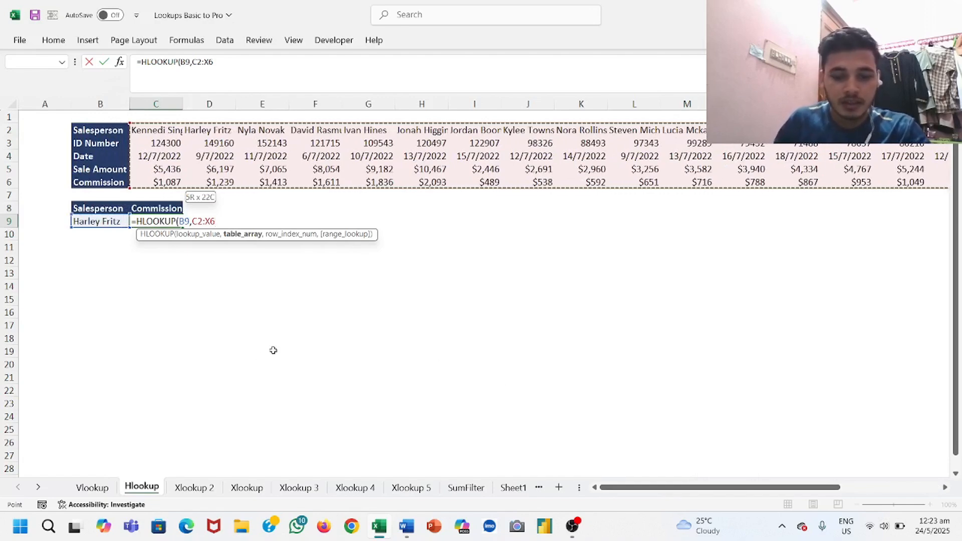
{"action": "type", "text": ","}
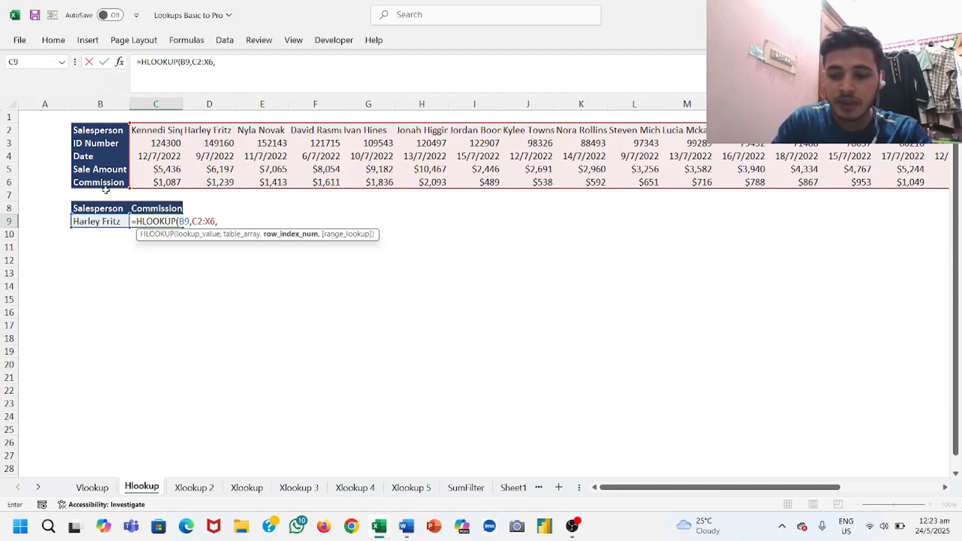
Complete the HLOOKUP formula in C9 with row index 5 and FALSE for an exact match.
{"action": "type", "text": "5"}
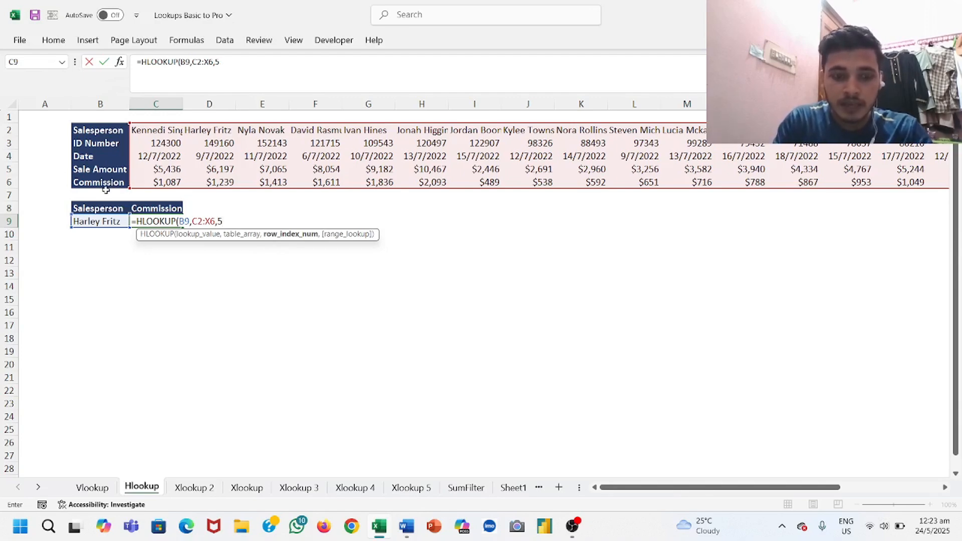
{"action": "type", "text": ","}
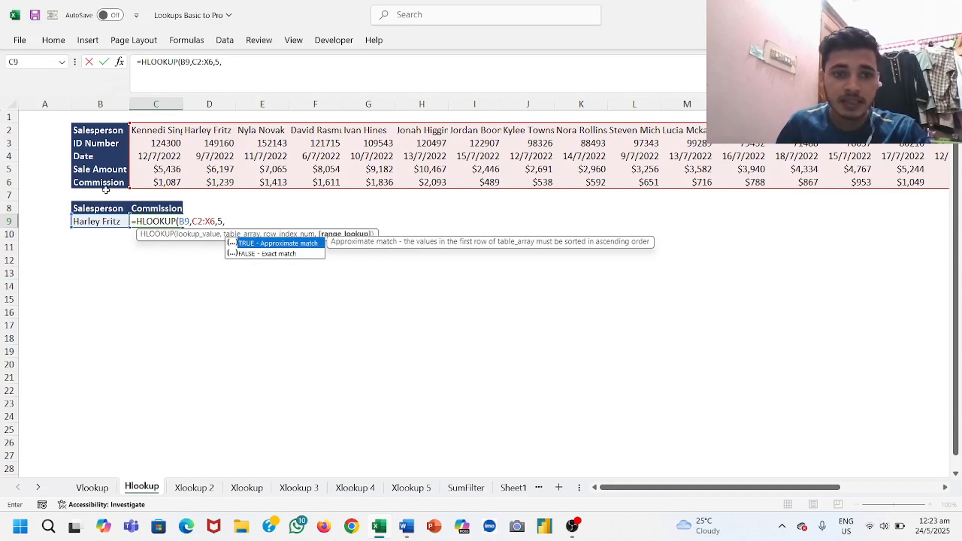
{"action": "double_click", "coordinate": [292, 254]}
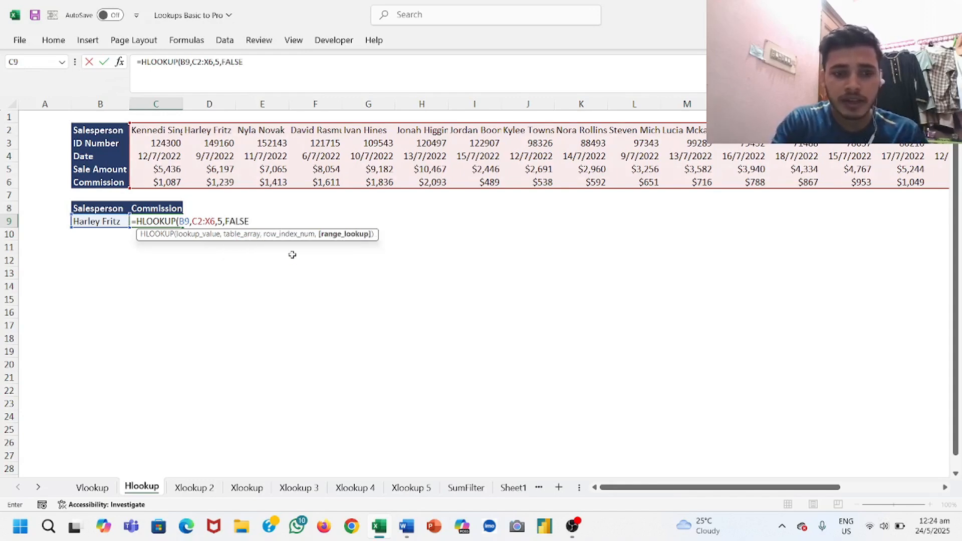
{"action": "type", "text": ")"}
{"action": "key", "text": "Return"}
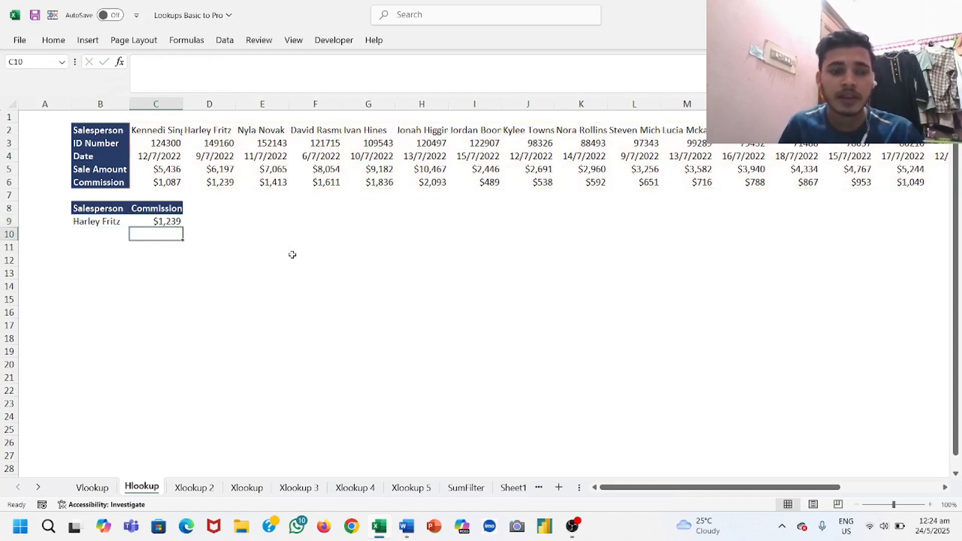
{"action": "left_click", "coordinate": [172, 222]}
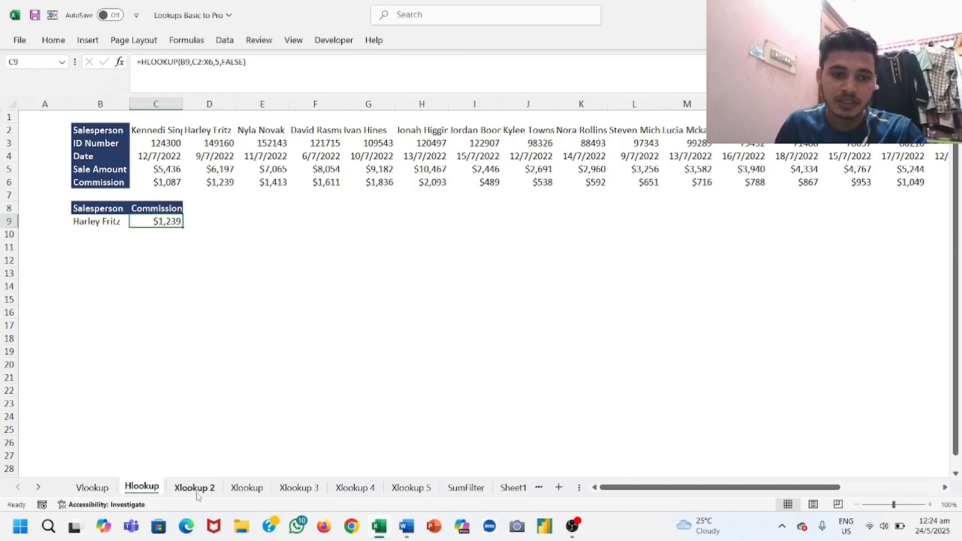
Replace the salesperson in B9 with the full name shown in E2 of the table.
{"action": "left_click", "coordinate": [104, 221]}
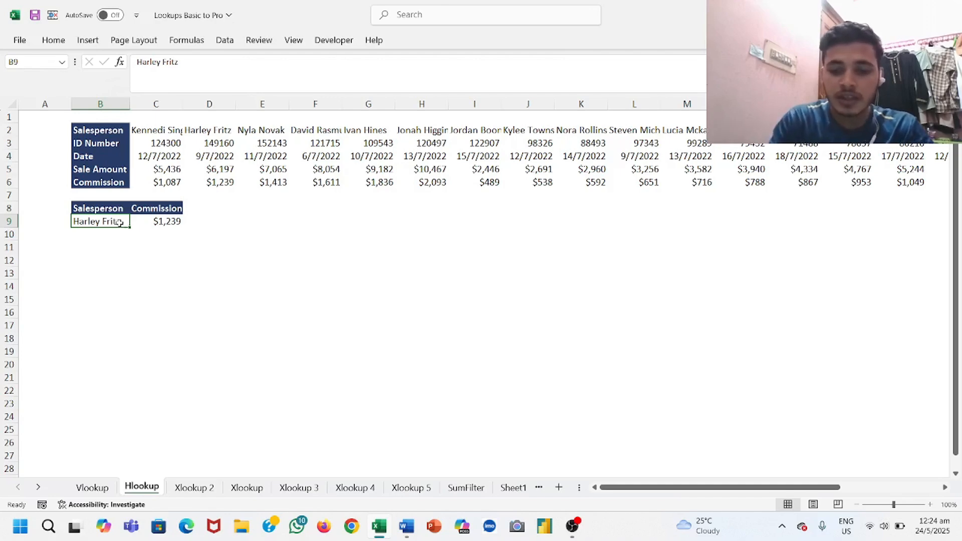
{"action": "key", "text": "Delete"}
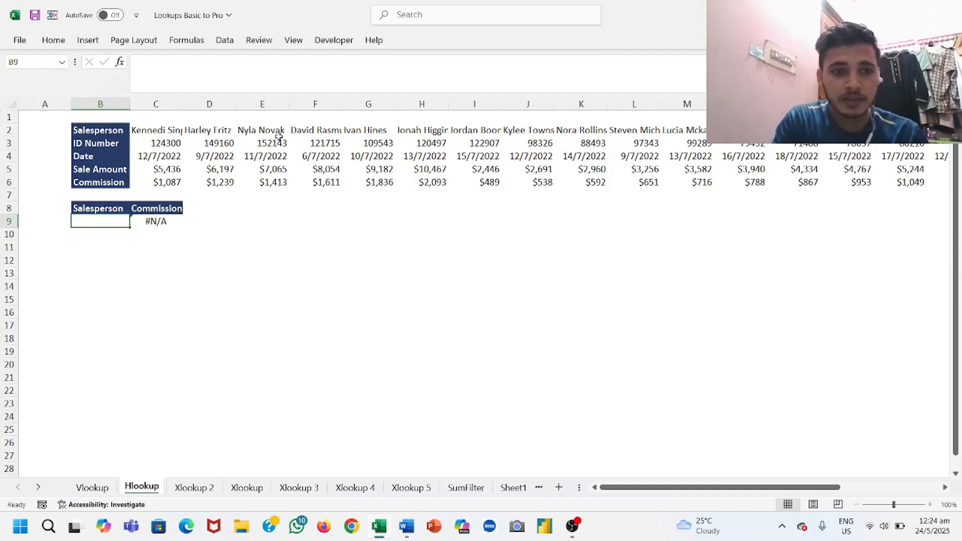
{"action": "type", "text": "N"}
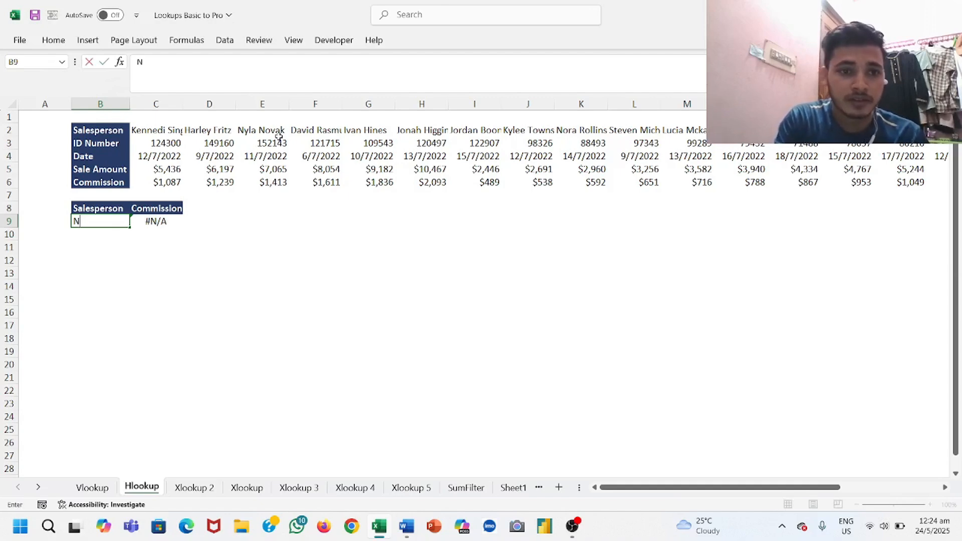
{"action": "type", "text": "yla "}
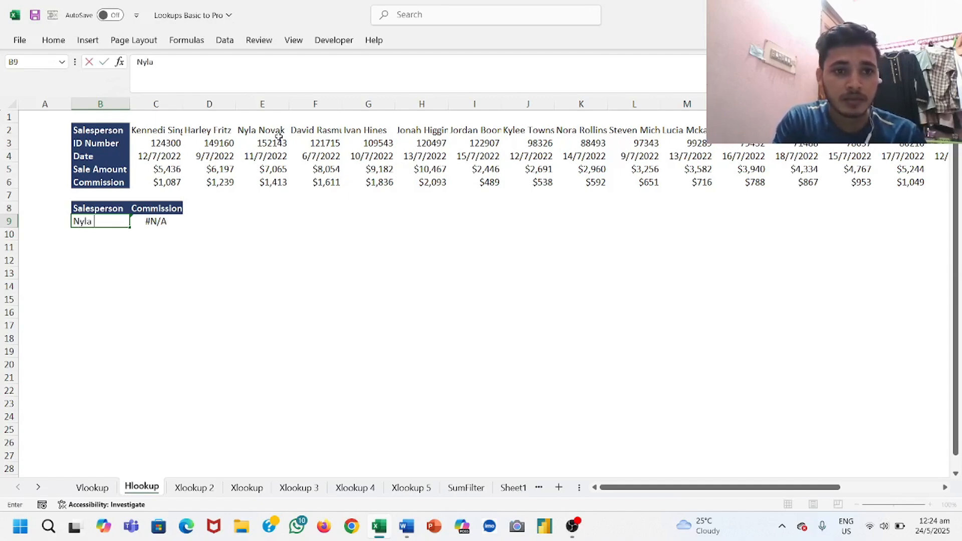
{"action": "type", "text": "N"}
{"action": "type", "text": "ovak"}
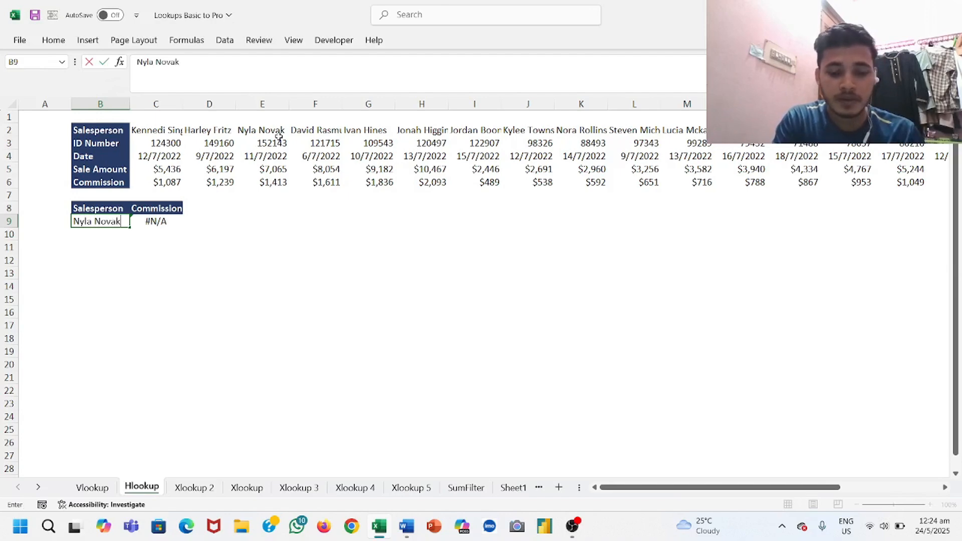
{"action": "key", "text": "Return"}
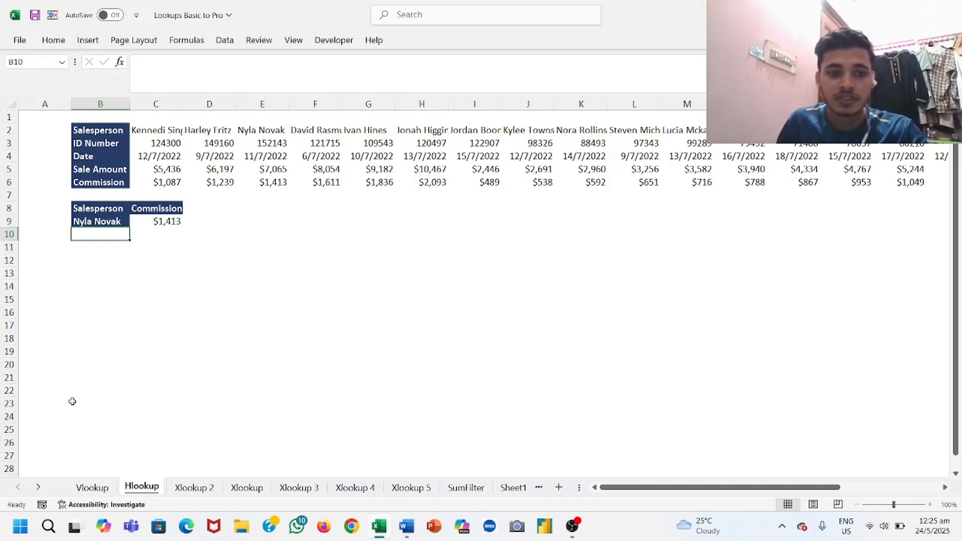
Compare the Xlookup 2 and Vlookup sheets, and begin a VLOOKUP formula in I4 of Xlookup 2 with H4 as the lookup value.
{"action": "left_click", "coordinate": [202, 489]}
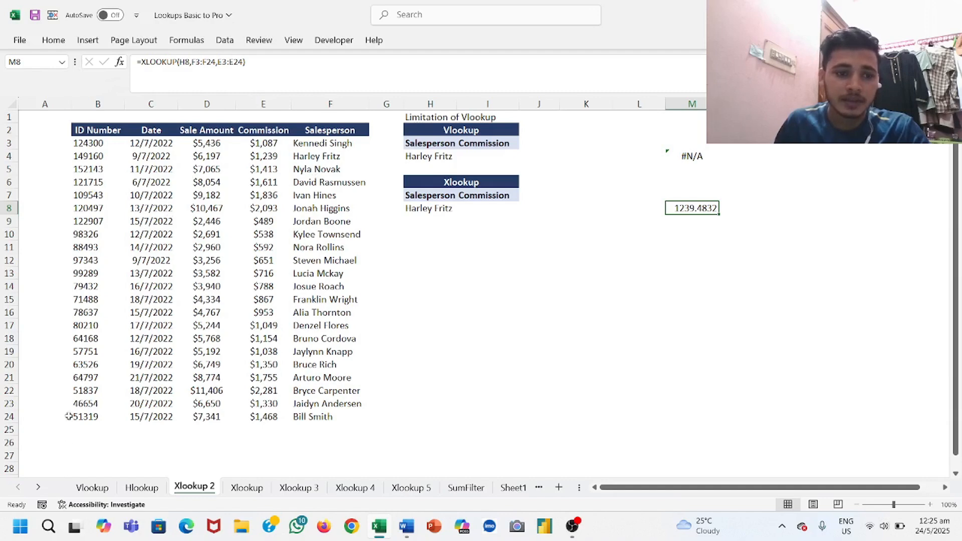
{"action": "left_click", "coordinate": [93, 488]}
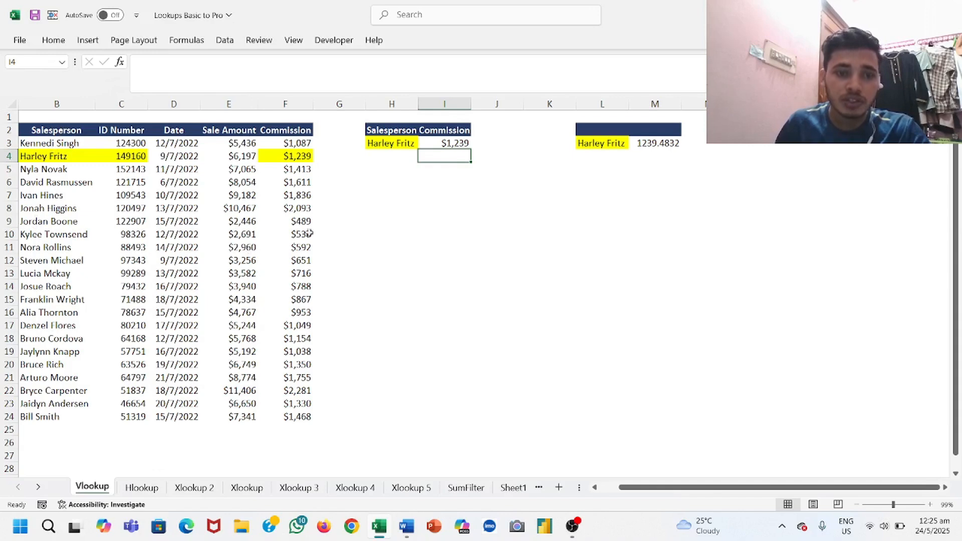
{"action": "left_click", "coordinate": [195, 488]}
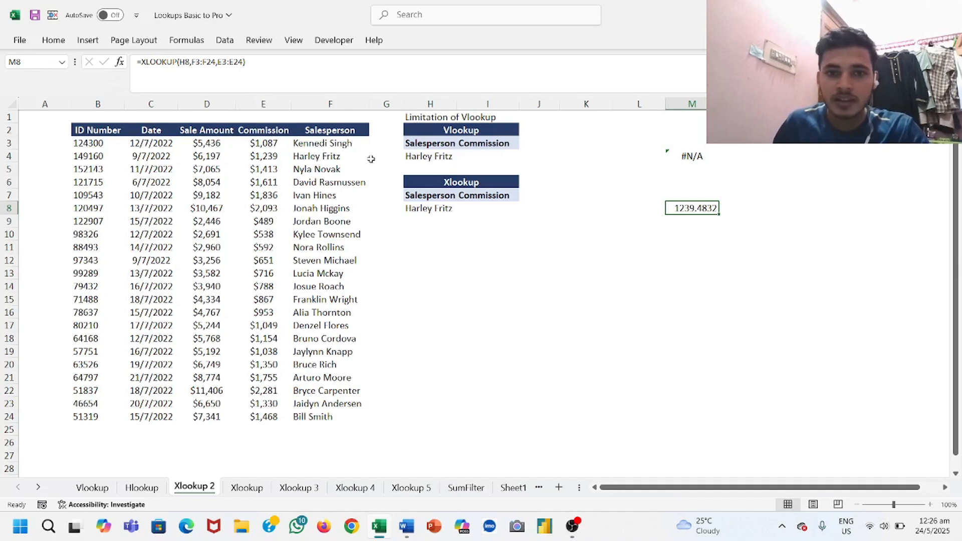
{"action": "left_click", "coordinate": [473, 156]}
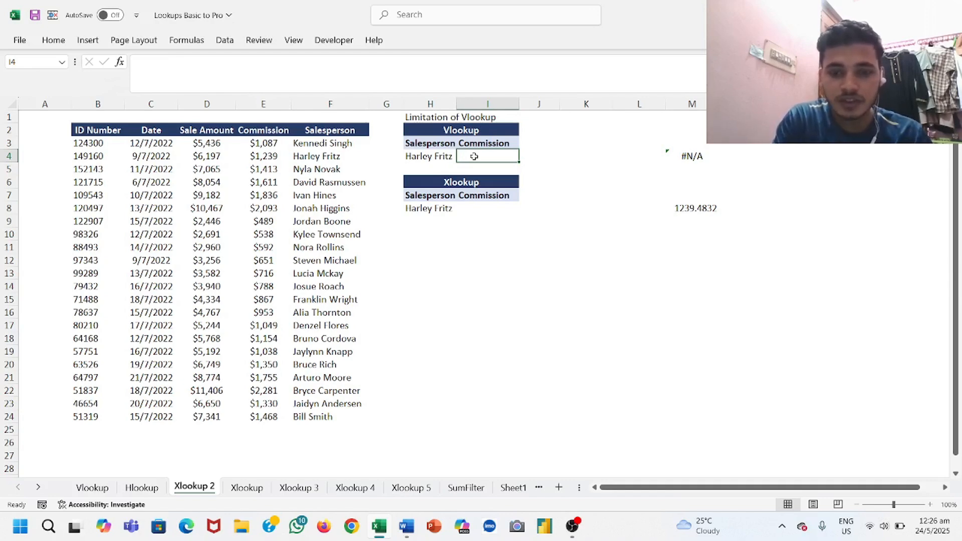
{"action": "type", "text": "="}
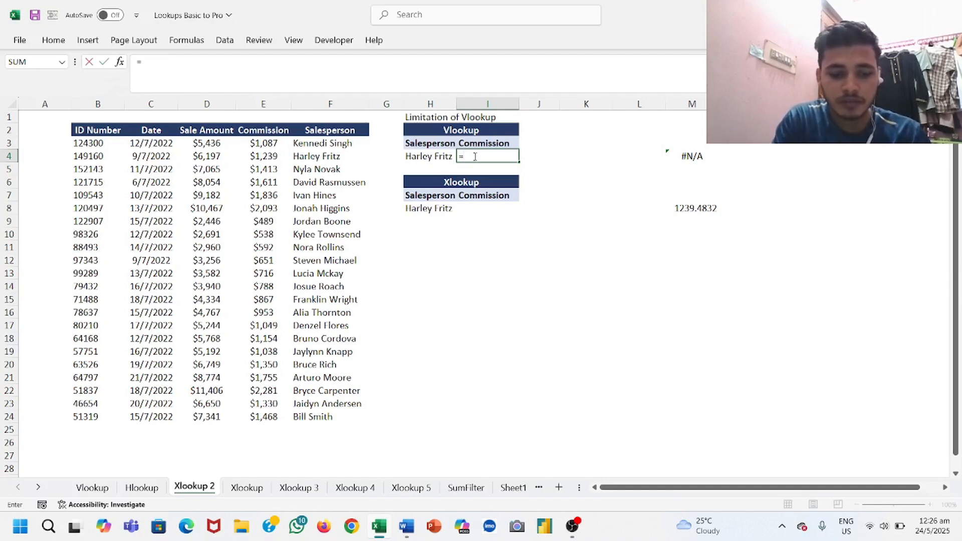
{"action": "type", "text": "vl"}
{"action": "key", "text": "Tab"}
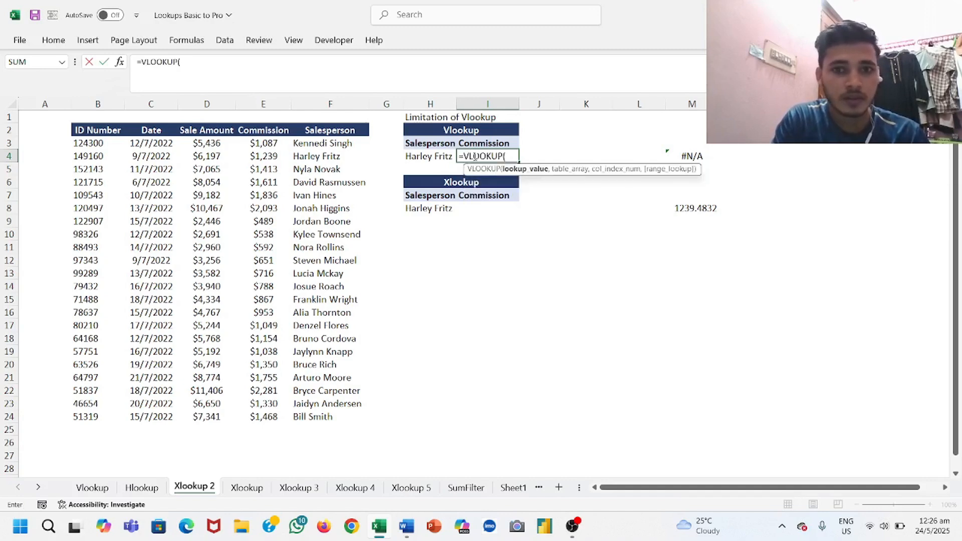
{"action": "left_click", "coordinate": [434, 157]}
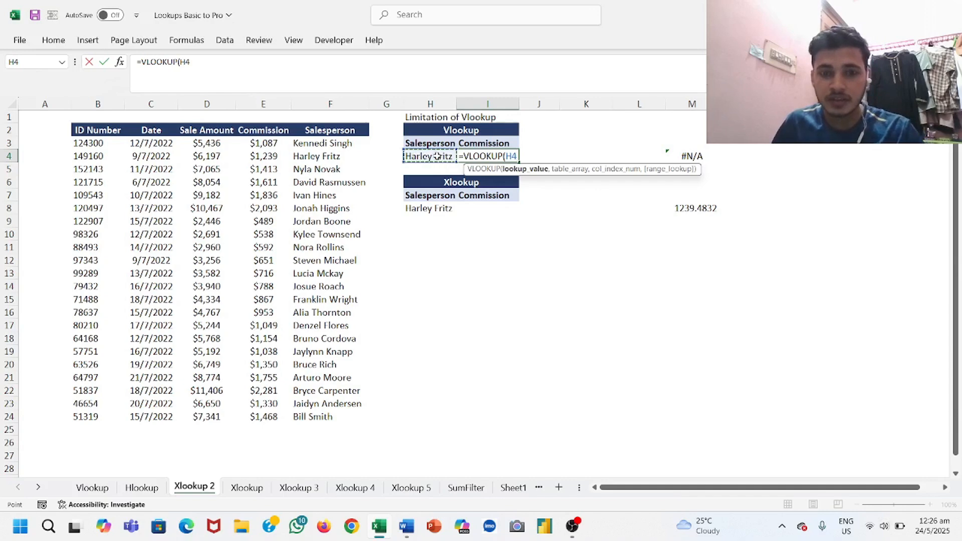
{"action": "type", "text": ","}
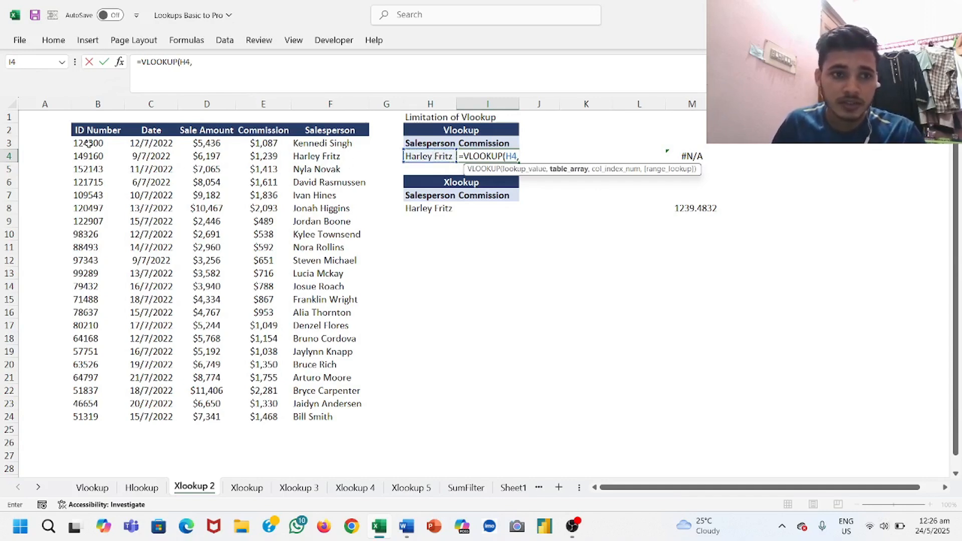
Complete the VLOOKUP formula in I4 with B3:F24 as table array, column index 1 and FALSE for an exact match.
{"action": "left_click_drag", "start_coordinate": [87, 144], "coordinate": [327, 420]}
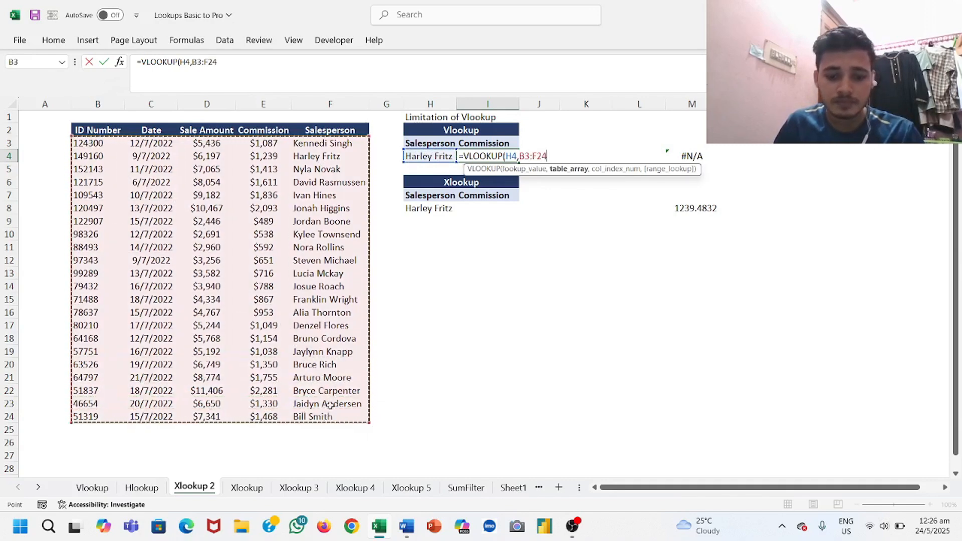
{"action": "type", "text": ", 1"}
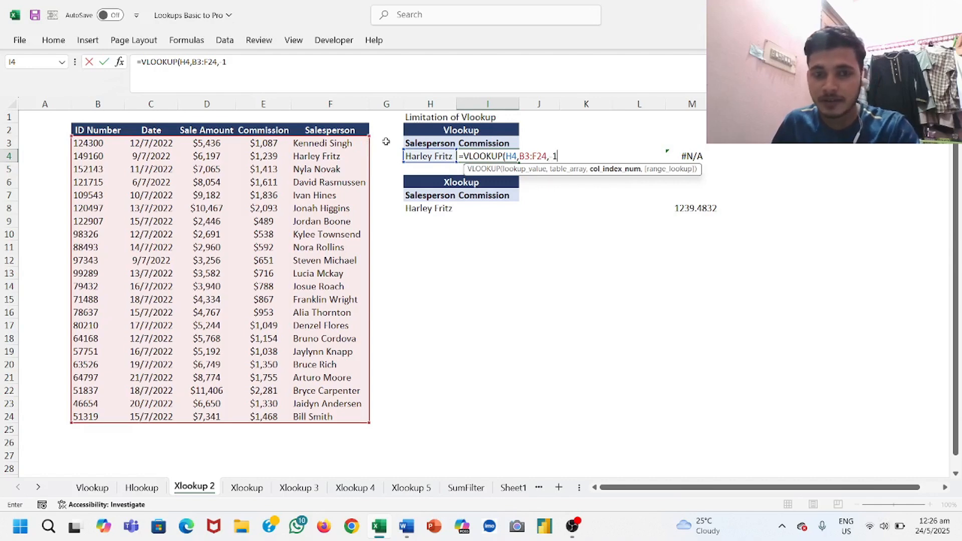
{"action": "type", "text": ","}
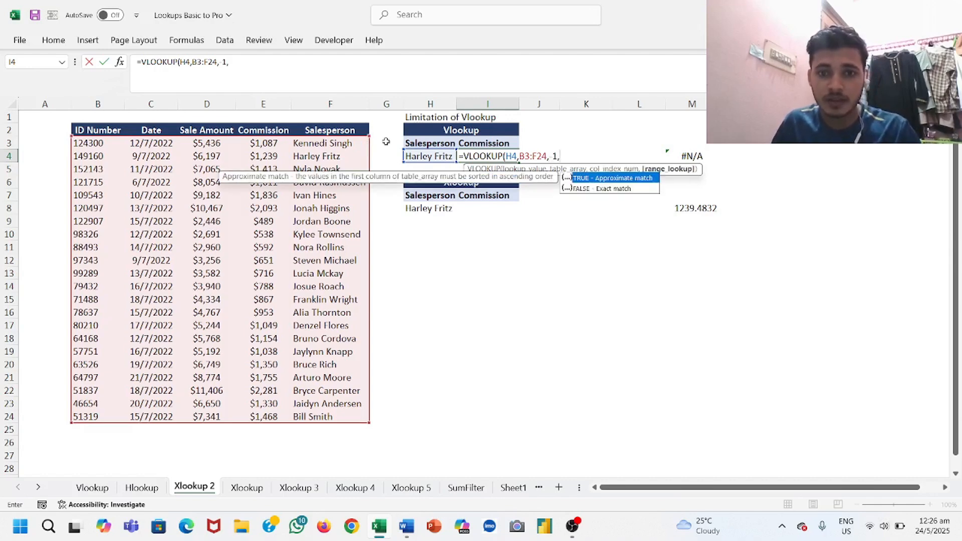
{"action": "double_click", "coordinate": [609, 189]}
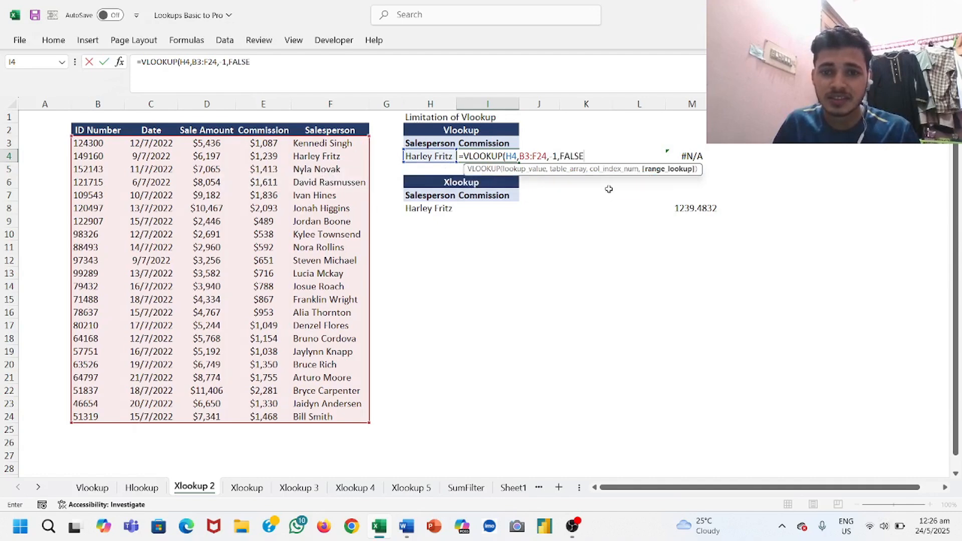
{"action": "type", "text": ")"}
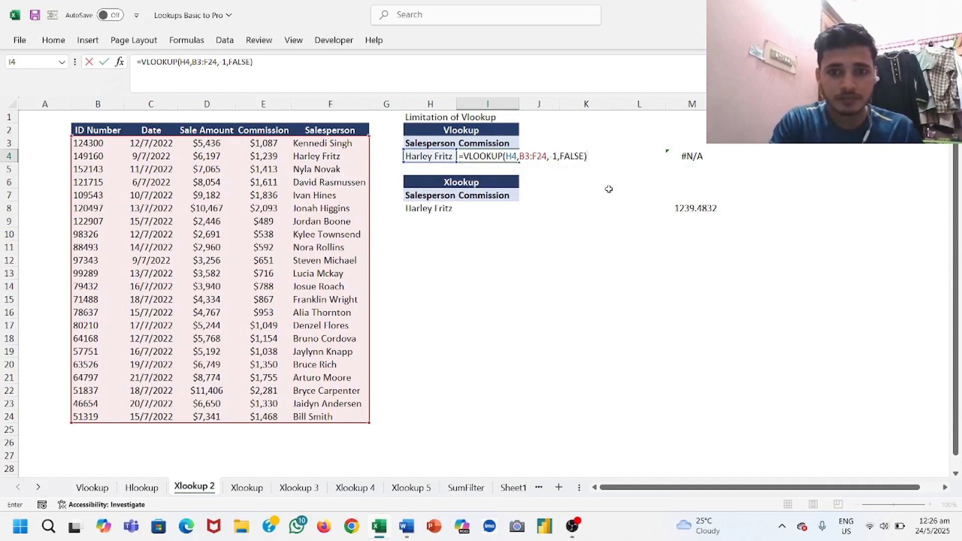
{"action": "key", "text": "Return"}
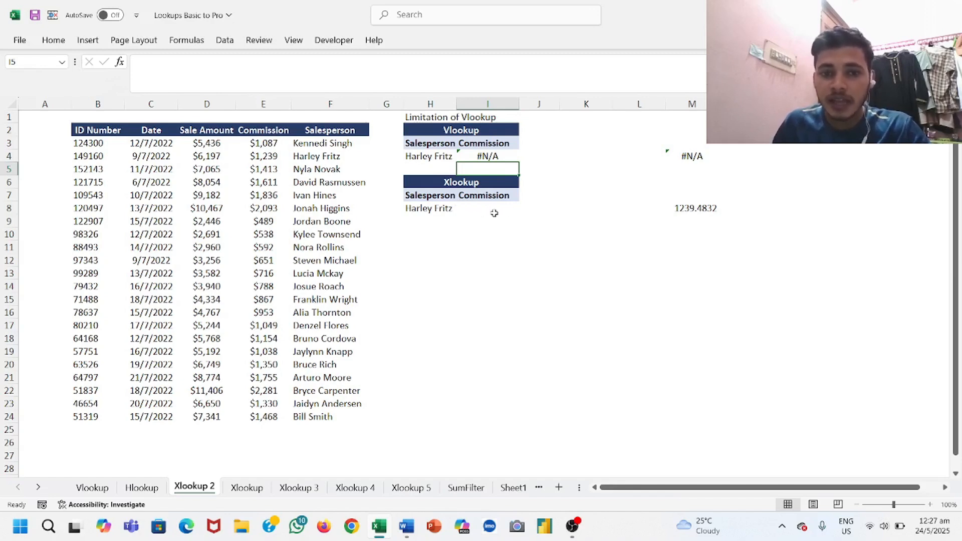
Begin an XLOOKUP formula in I8 with H8 as the lookup value.
{"action": "left_click", "coordinate": [477, 209]}
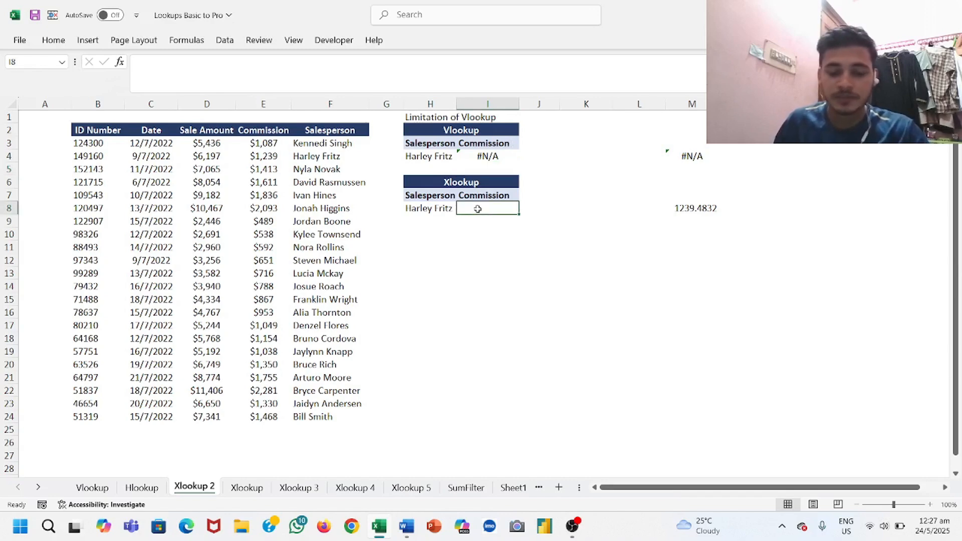
{"action": "type", "text": "="}
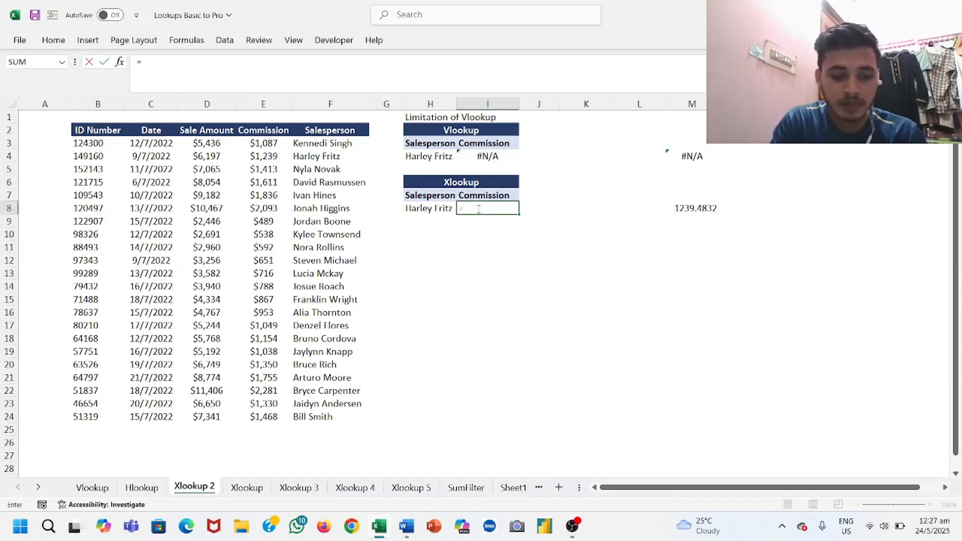
{"action": "type", "text": "xlo"}
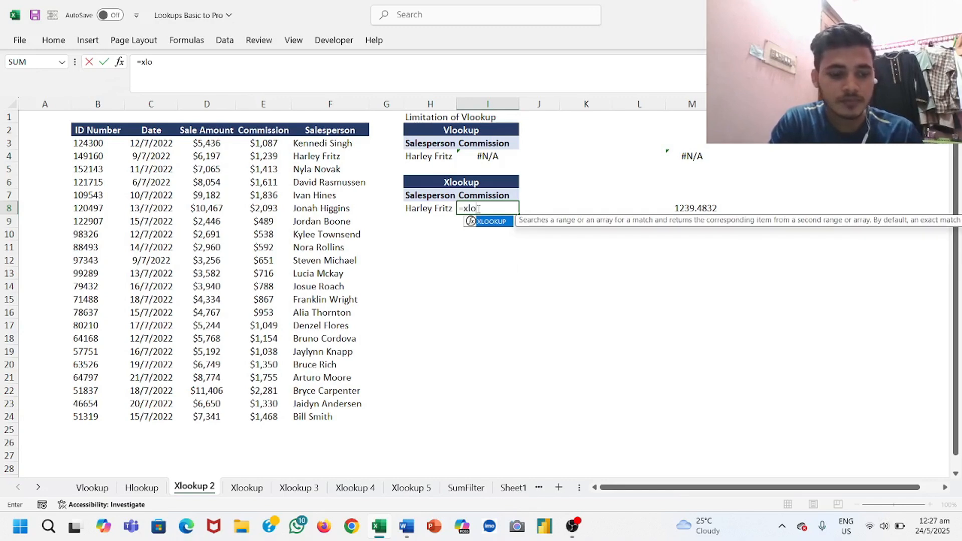
{"action": "key", "text": "Tab"}
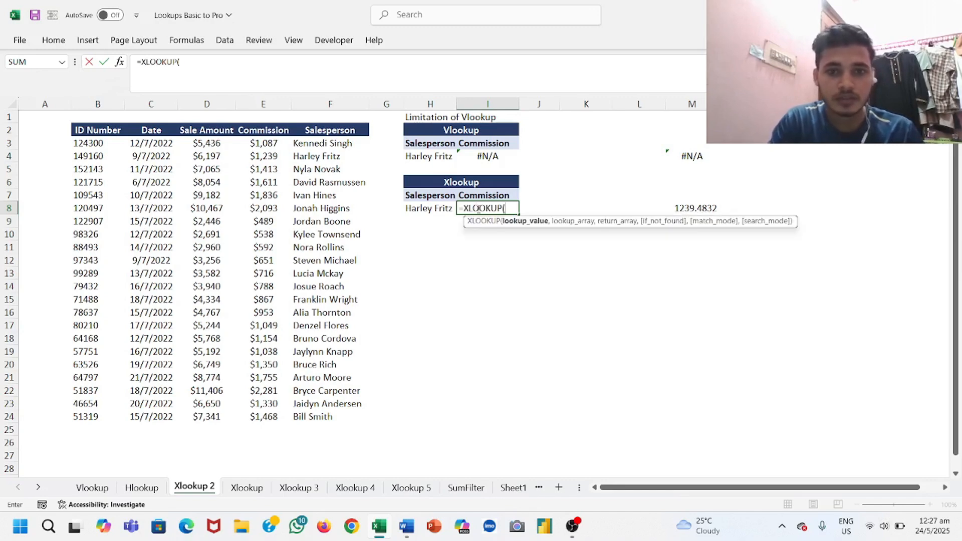
{"action": "left_click", "coordinate": [427, 209]}
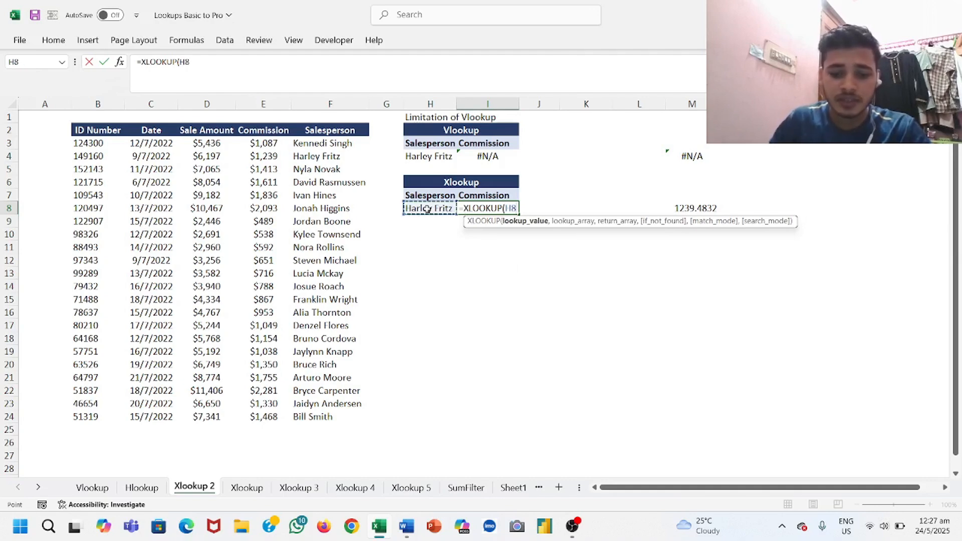
{"action": "type", "text": ","}
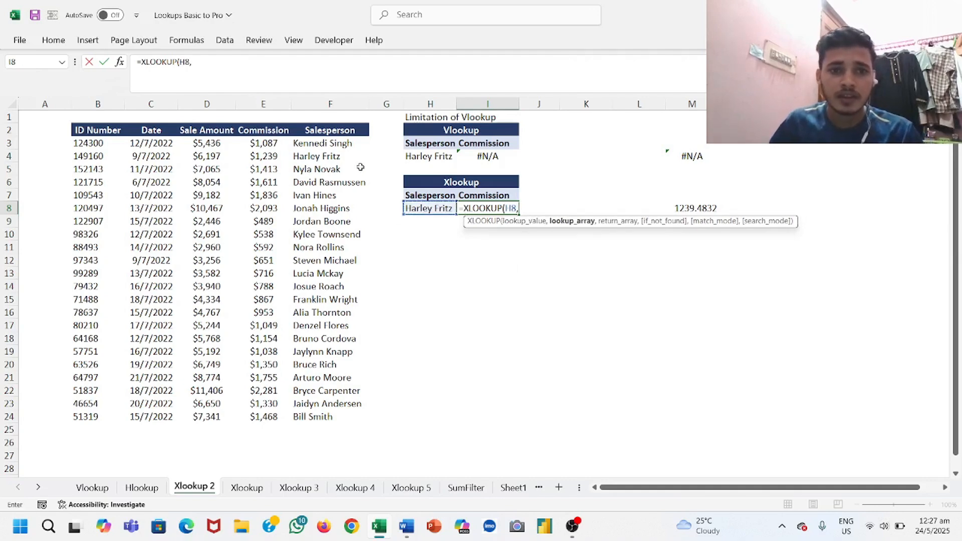
Complete the XLOOKUP formula in I8 with F3:F24 as the lookup array and E3:E24 as the return array.
{"action": "left_click", "coordinate": [335, 143]}
{"action": "left_click_drag", "start_coordinate": [335, 142], "coordinate": [346, 416]}
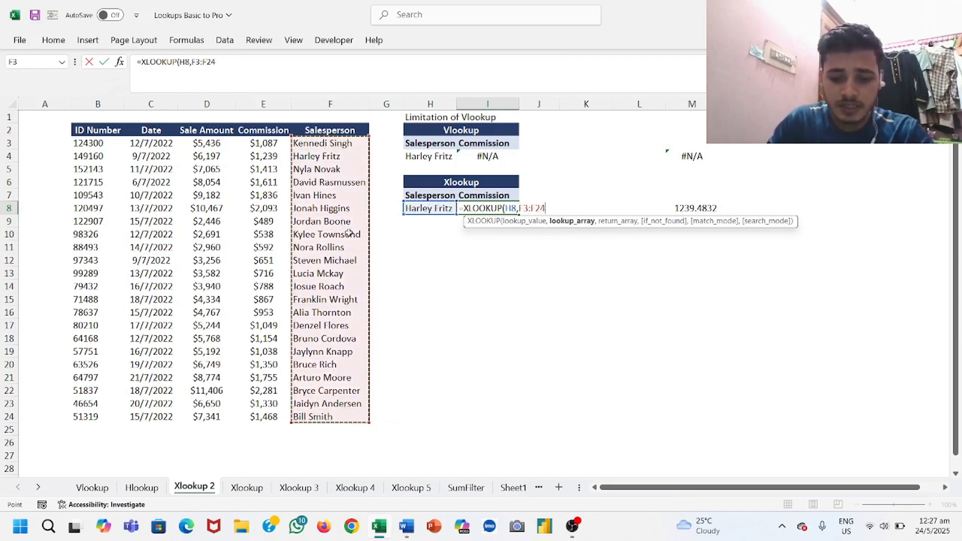
{"action": "type", "text": ","}
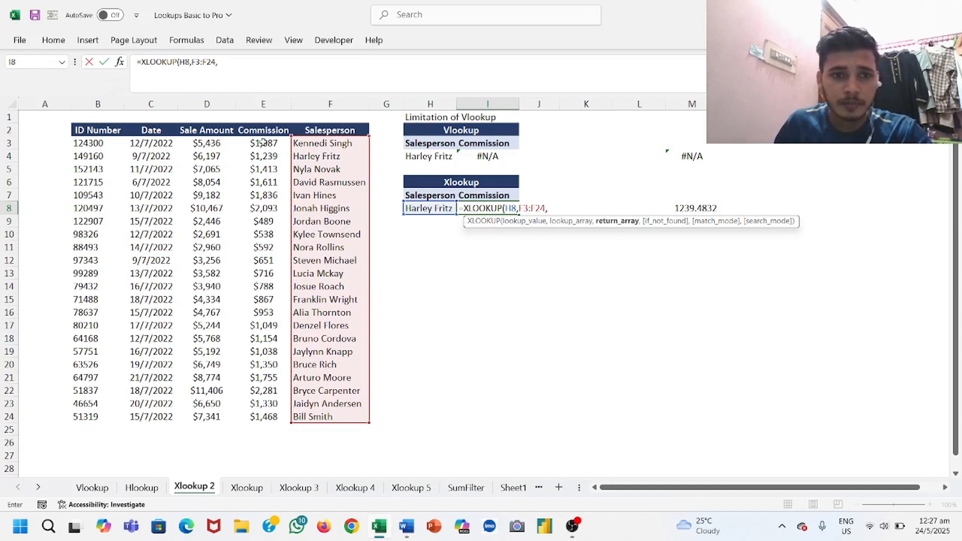
{"action": "left_click_drag", "start_coordinate": [263, 142], "coordinate": [272, 417]}
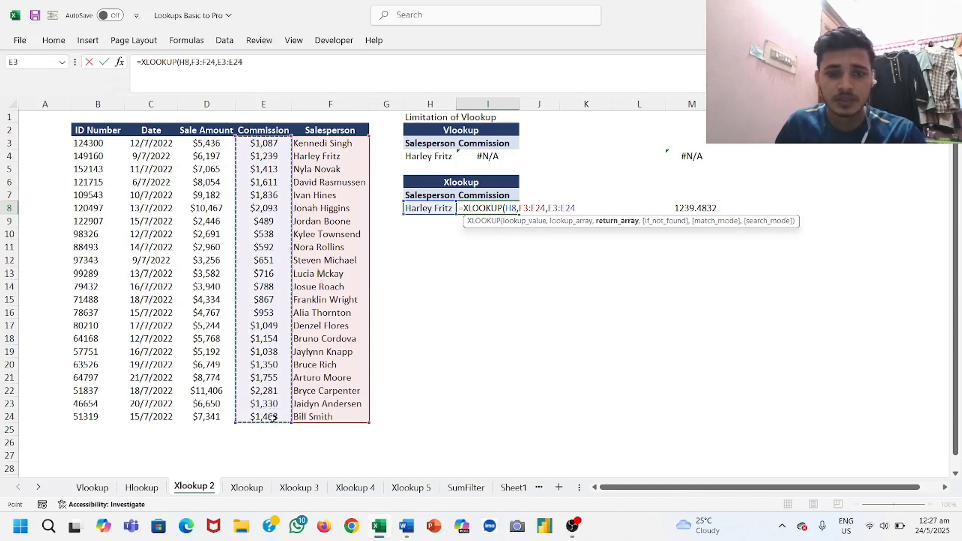
{"action": "type", "text": ")"}
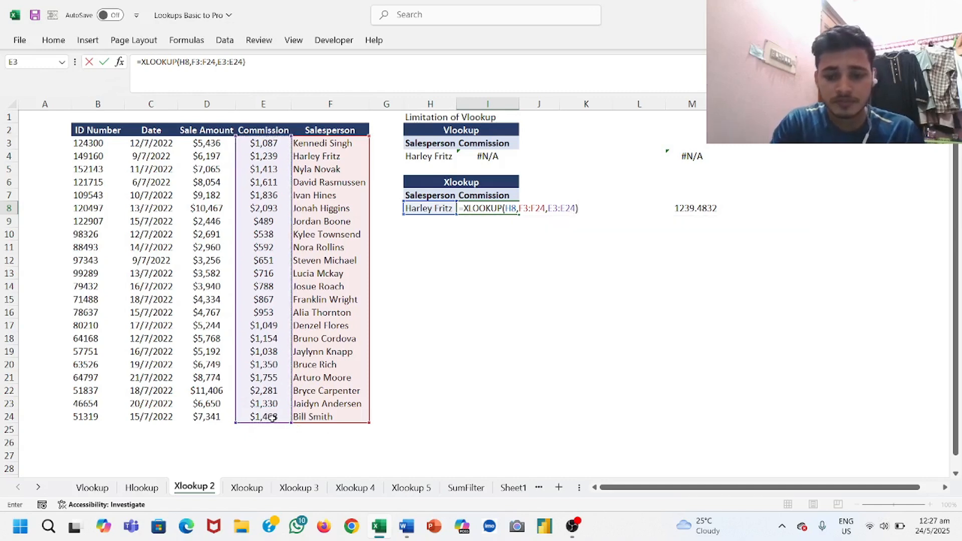
{"action": "key", "text": "Return"}
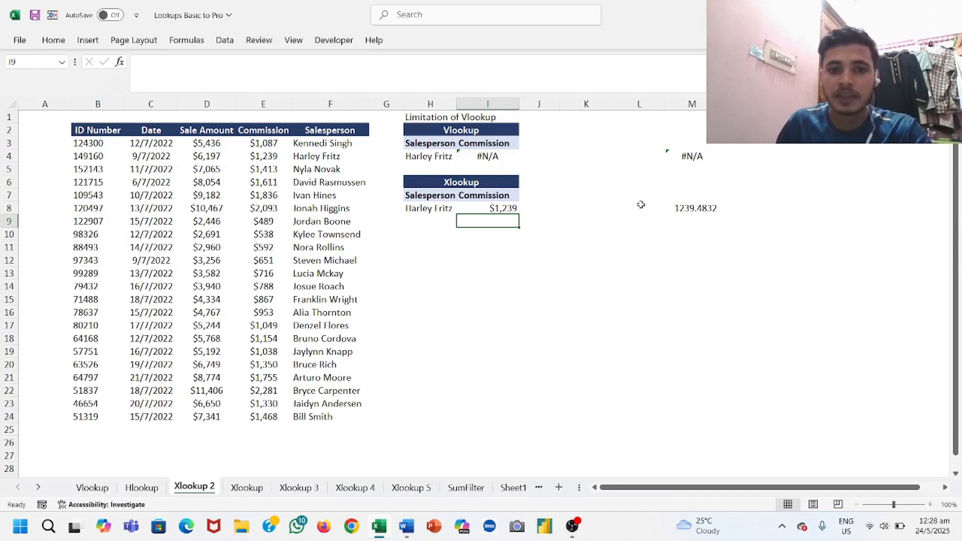
Open the Xlookup sheet and check the running recording in OBS before returning to the Excel workbook.
{"action": "left_click", "coordinate": [247, 488]}
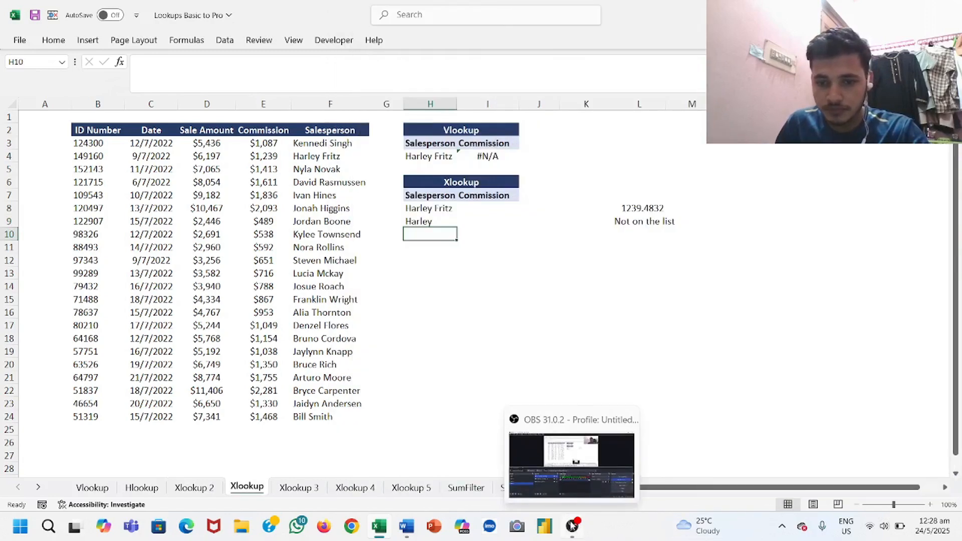
{"action": "left_click", "coordinate": [573, 526]}
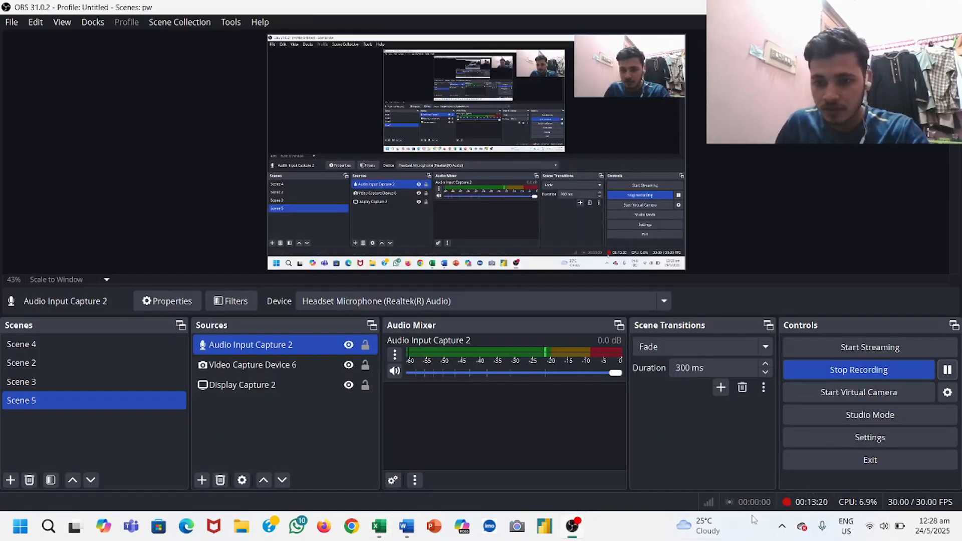
{"action": "mouse_move", "coordinate": [407, 526]}
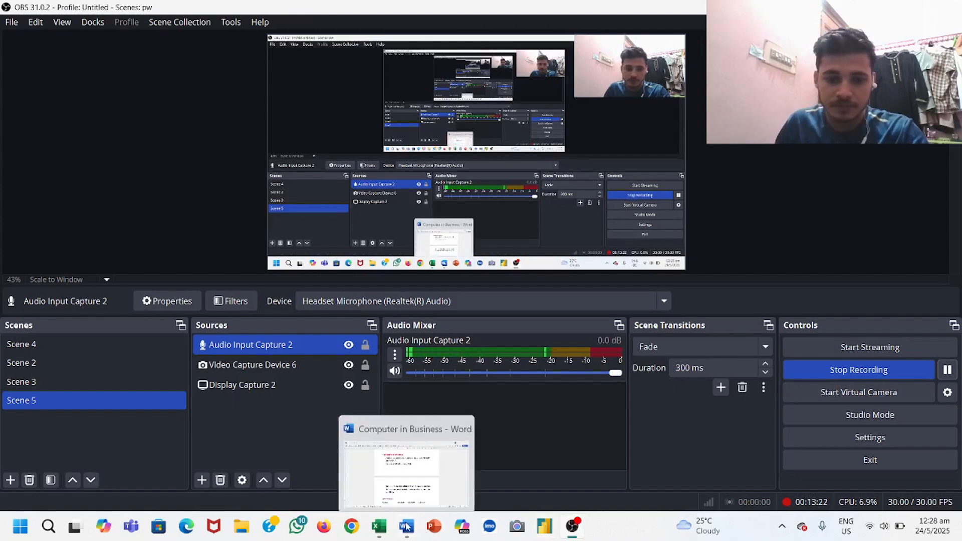
{"action": "left_click", "coordinate": [378, 526]}
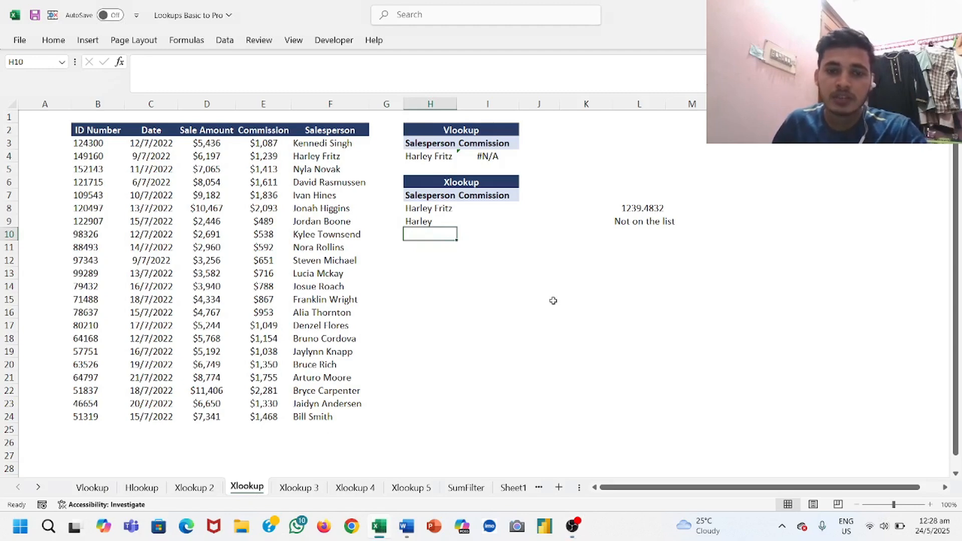
Compare the lookup entries on the Xlookup sheet with the XLOOKUP example on Xlookup 2.
{"action": "left_click", "coordinate": [440, 208]}
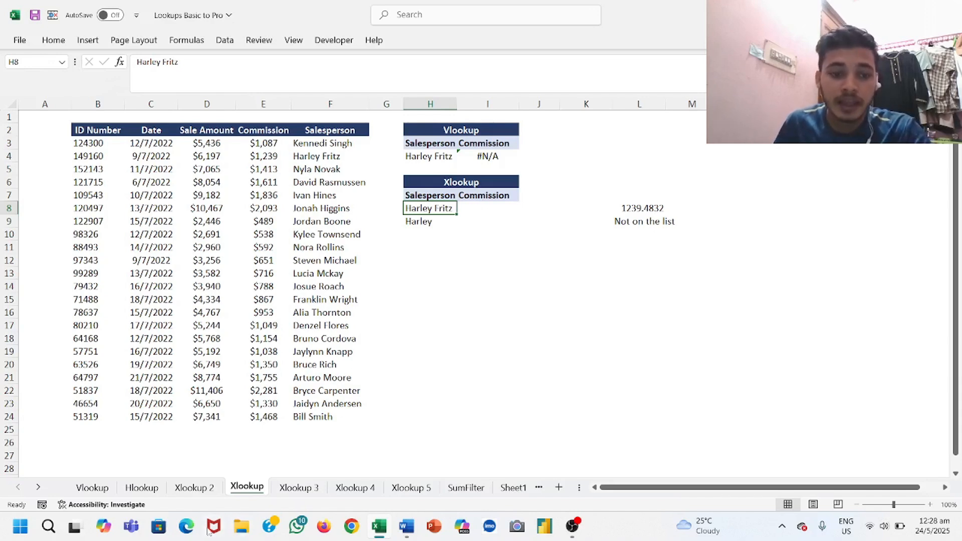
{"action": "left_click", "coordinate": [196, 487]}
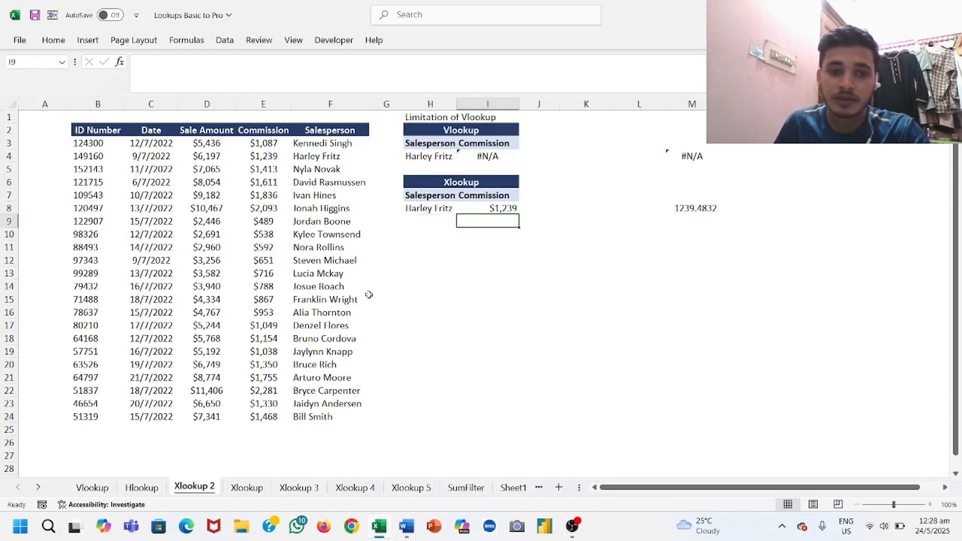
{"action": "left_click", "coordinate": [247, 488]}
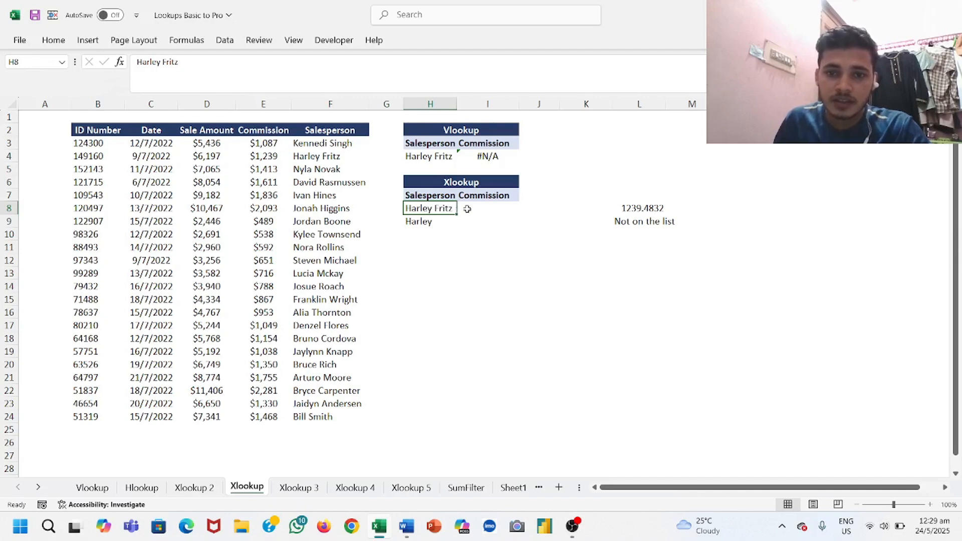
Remove the first name from the salesperson in H8 of the Xlookup sheet, leaving only the surname.
{"action": "double_click", "coordinate": [440, 209]}
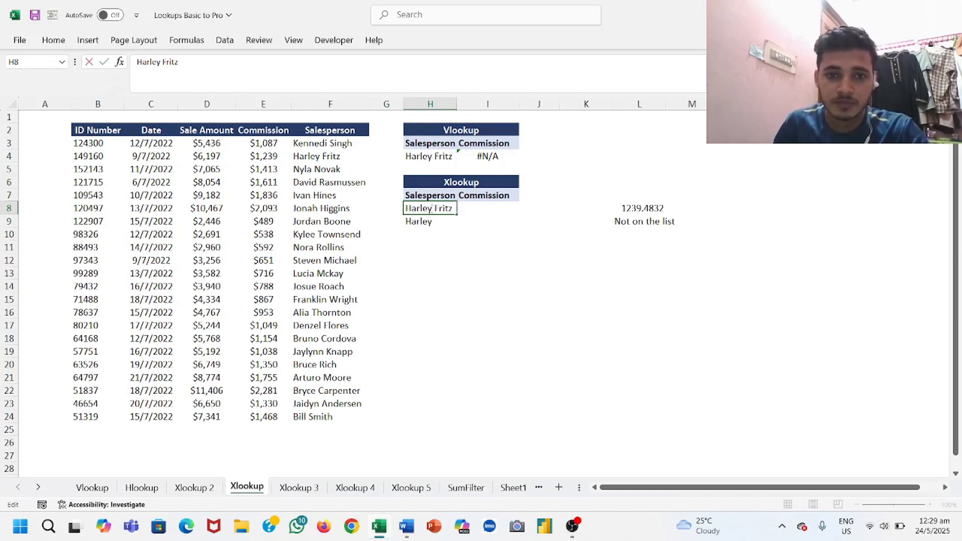
{"action": "key", "text": "BackSpace"}
{"action": "key", "text": "BackSpace"}
{"action": "key", "text": "BackSpace"}
{"action": "key", "text": "BackSpace"}
{"action": "key", "text": "BackSpace"}
{"action": "key", "text": "BackSpace"}
{"action": "key", "text": "BackSpace"}
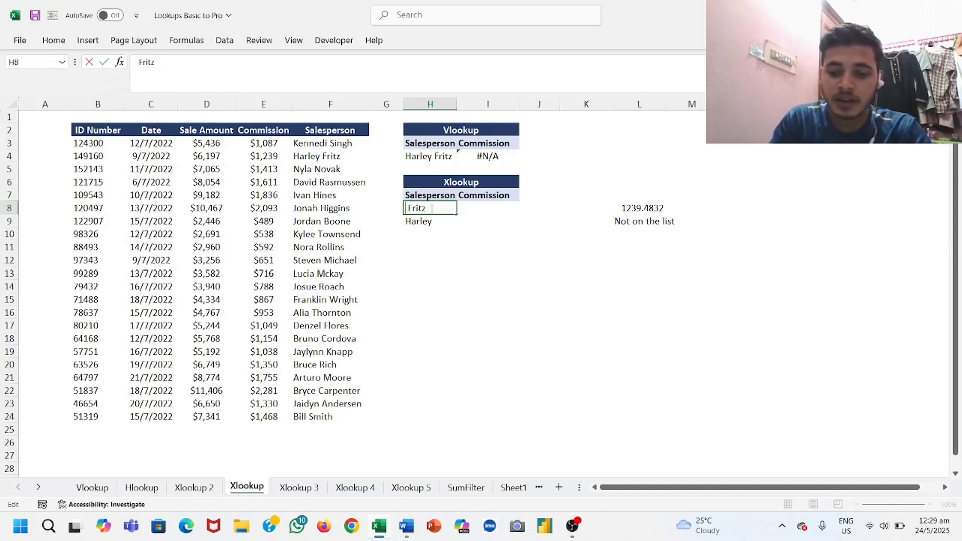
{"action": "key", "text": "Return"}
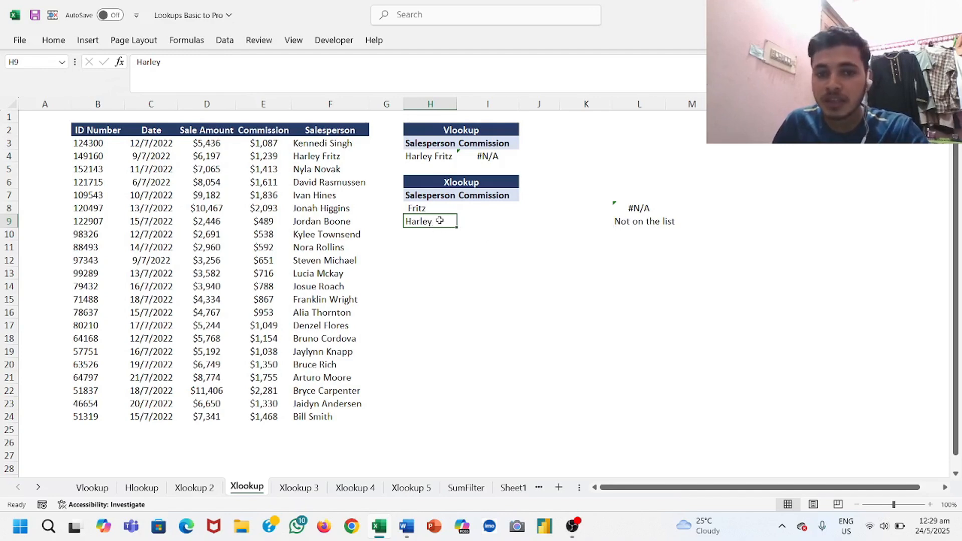
{"action": "left_click", "coordinate": [482, 221]}
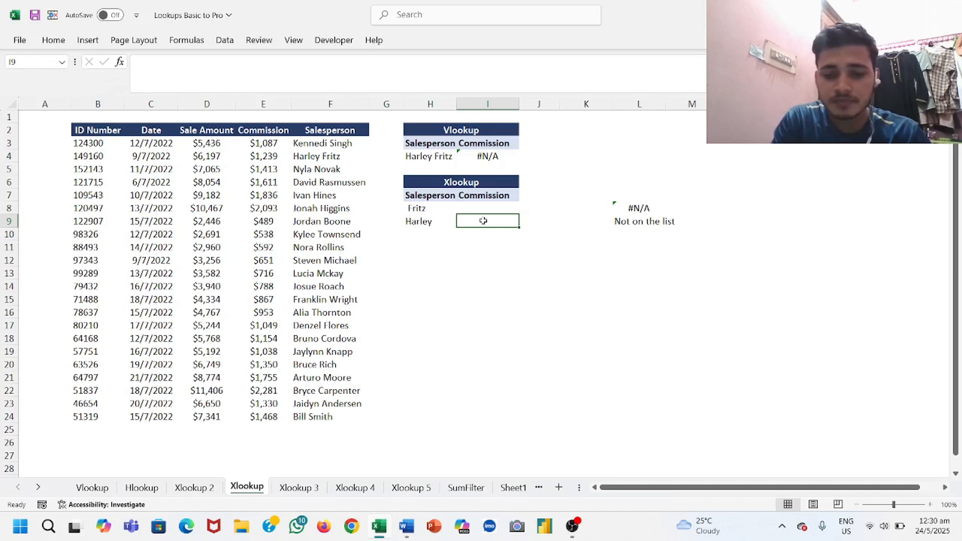
{"action": "type", "text": "="}
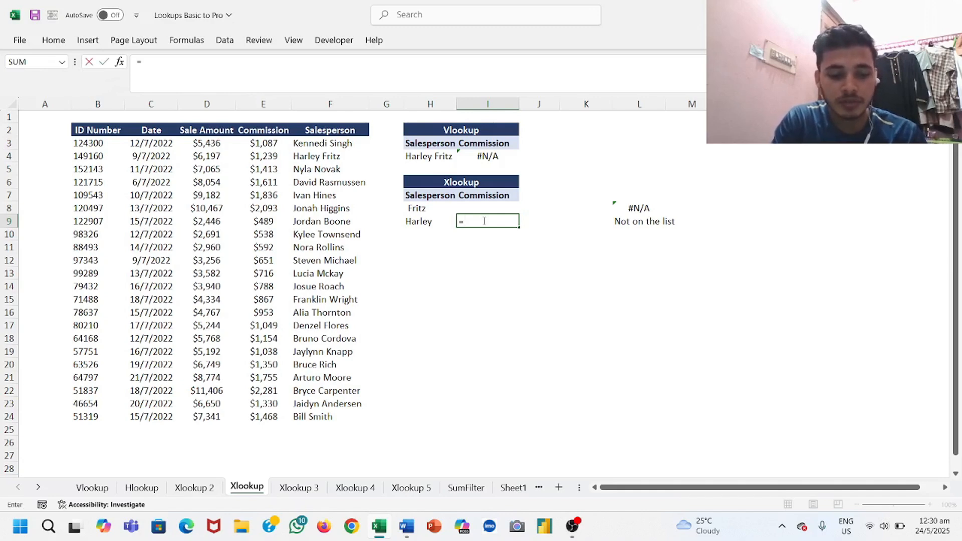
{"action": "type", "text": "xlo"}
{"action": "key", "text": "Tab"}
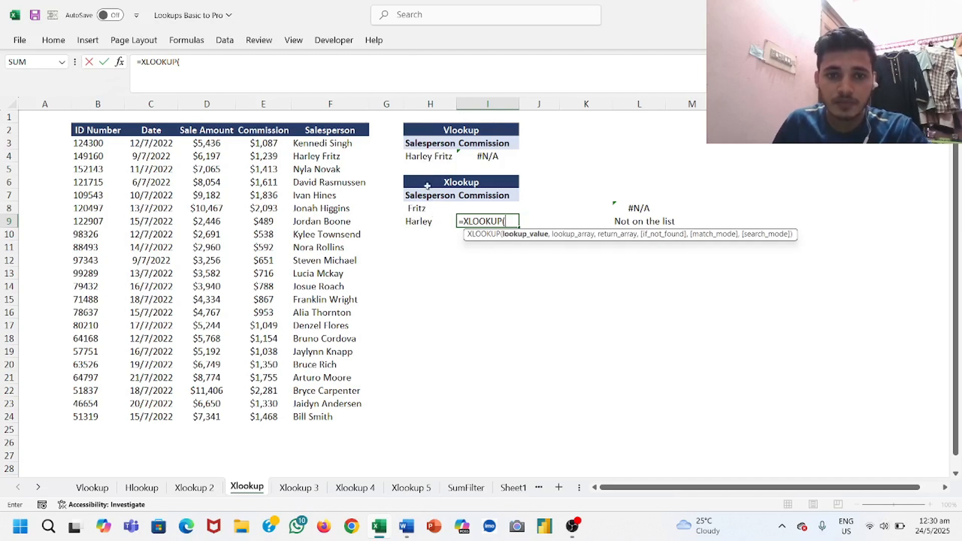
{"action": "left_click", "coordinate": [432, 157]}
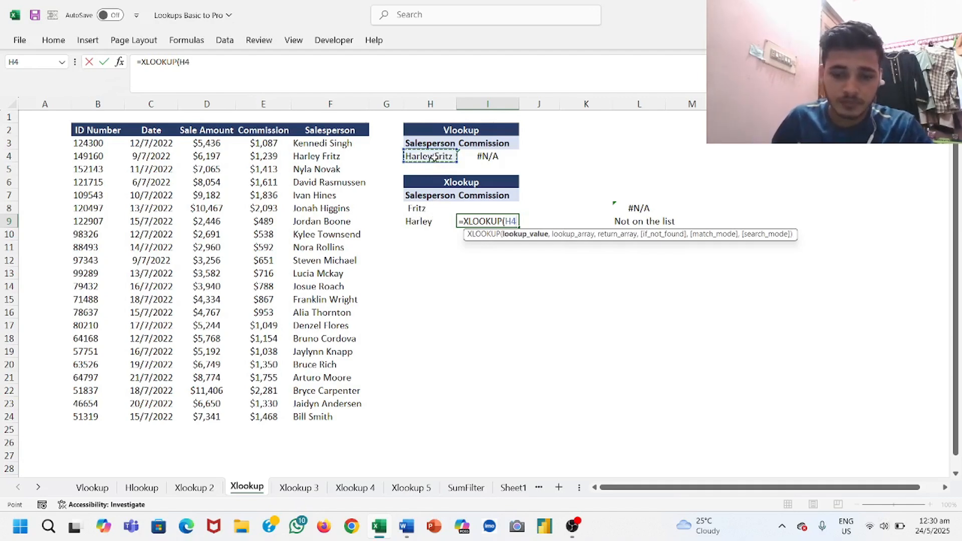
{"action": "key", "text": "BackSpace"}
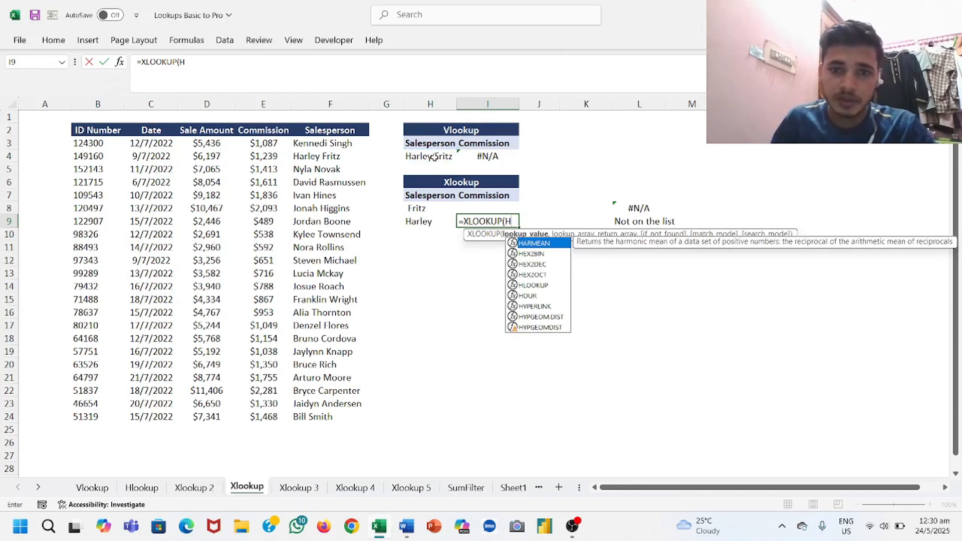
{"action": "key", "text": "BackSpace"}
{"action": "key", "text": "BackSpace"}
{"action": "key", "text": "BackSpace"}
{"action": "key", "text": "BackSpace"}
{"action": "key", "text": "BackSpace"}
{"action": "key", "text": "BackSpace"}
{"action": "key", "text": "BackSpace"}
{"action": "key", "text": "BackSpace"}
{"action": "key", "text": "BackSpace"}
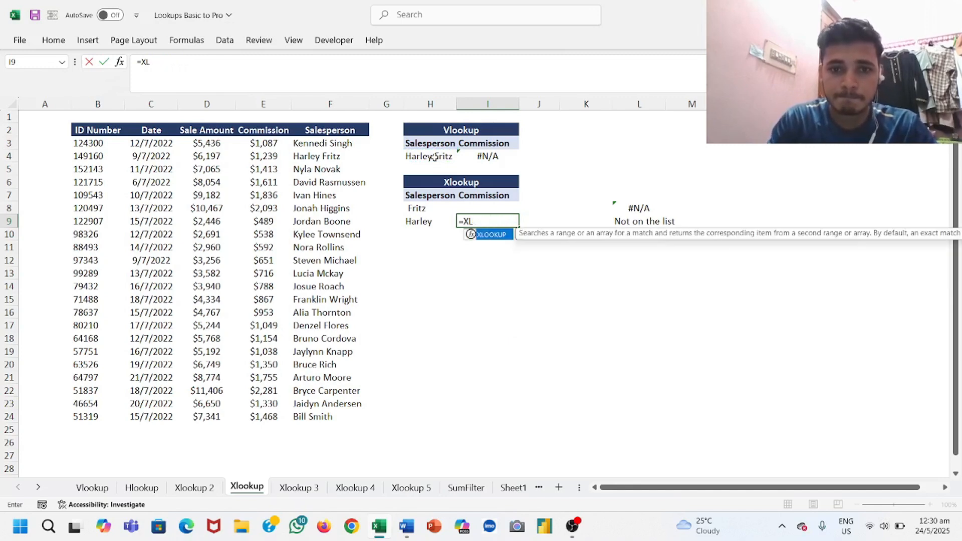
{"action": "key", "text": "ctrl+z"}
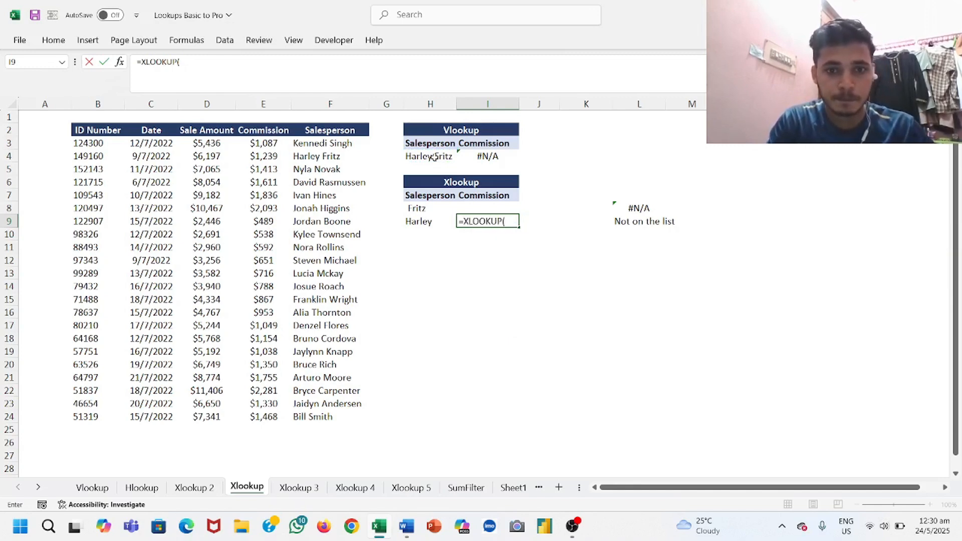
{"action": "key", "text": "ctrl+z"}
{"action": "key", "text": "ctrl+z"}
{"action": "key", "text": "ctrl+z"}
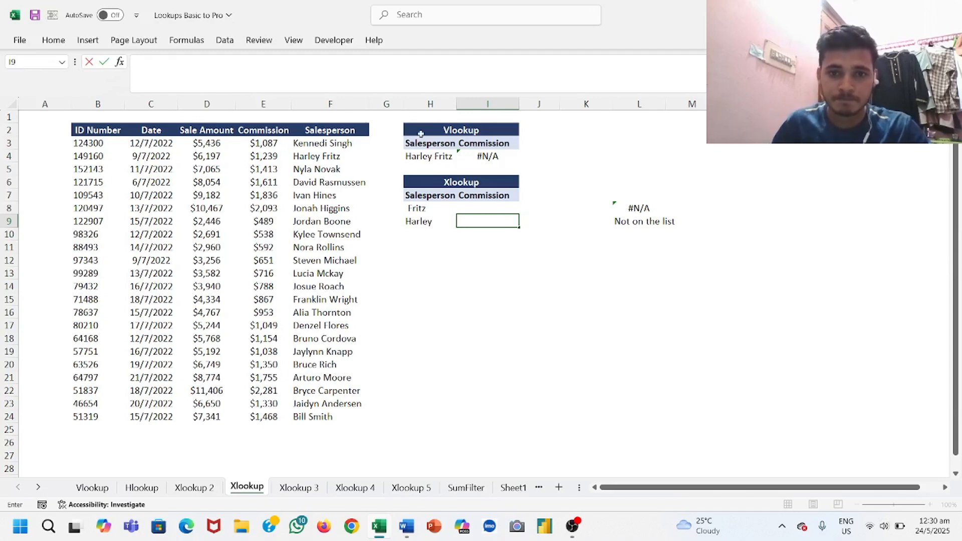
Undo the removal of the first name so H8 on the Xlookup sheet holds the salesperson's full name again.
{"action": "left_click", "coordinate": [433, 210]}
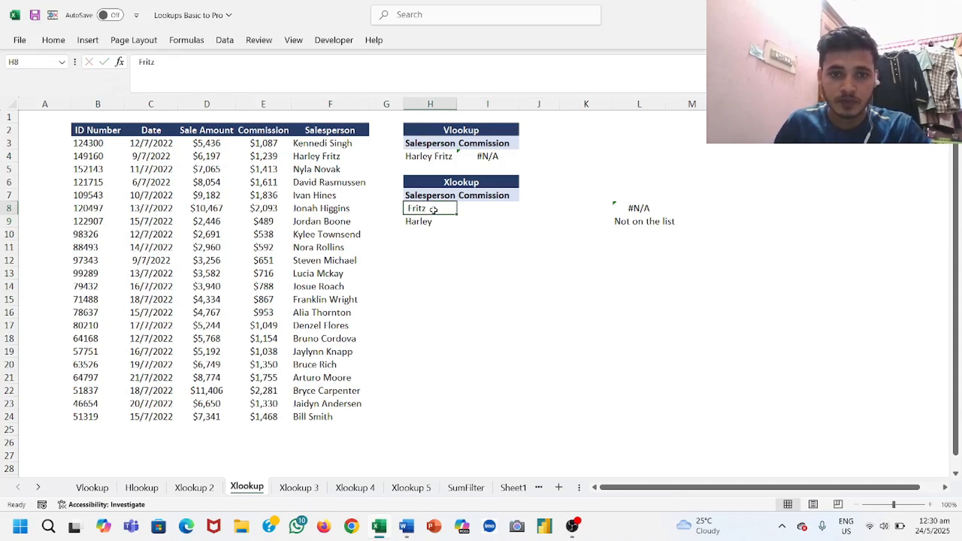
{"action": "key", "text": "ctrl+z"}
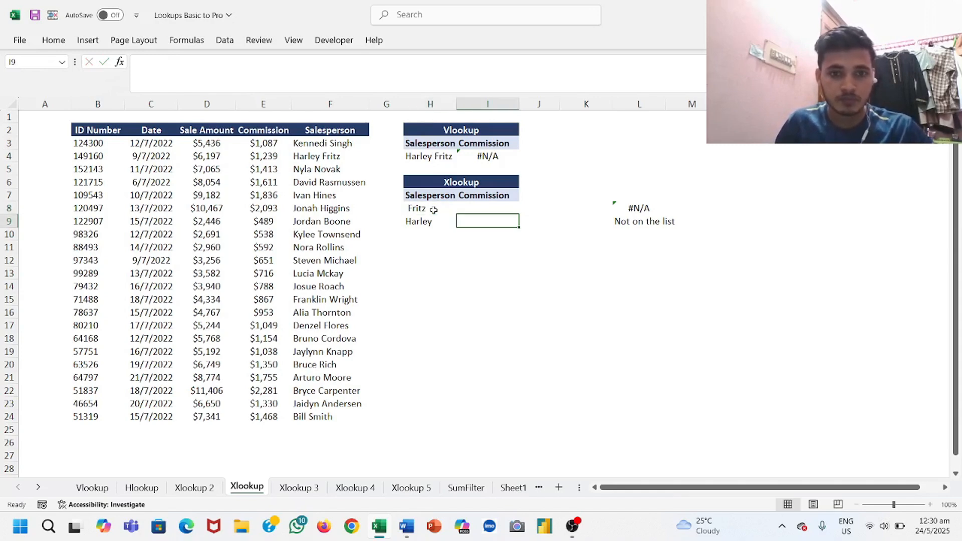
{"action": "key", "text": "ctrl+z"}
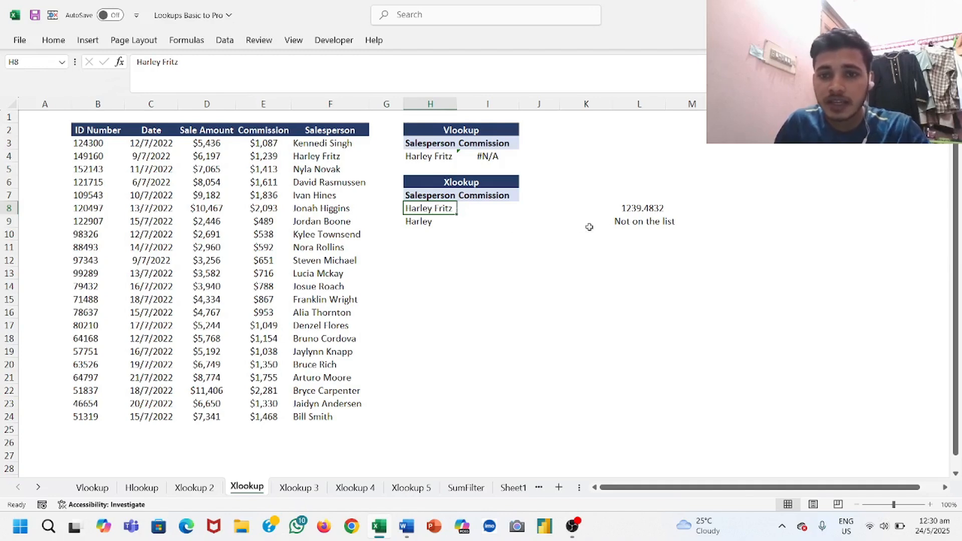
Add "Not on the list" as the if_not_found argument of the XLOOKUP formula in L8.
{"action": "left_click", "coordinate": [646, 208]}
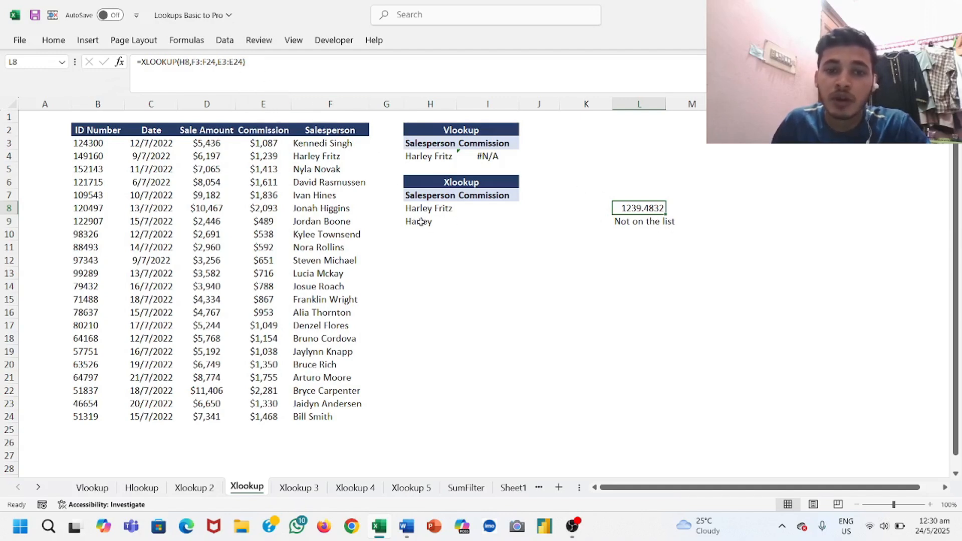
{"action": "left_click", "coordinate": [256, 85]}
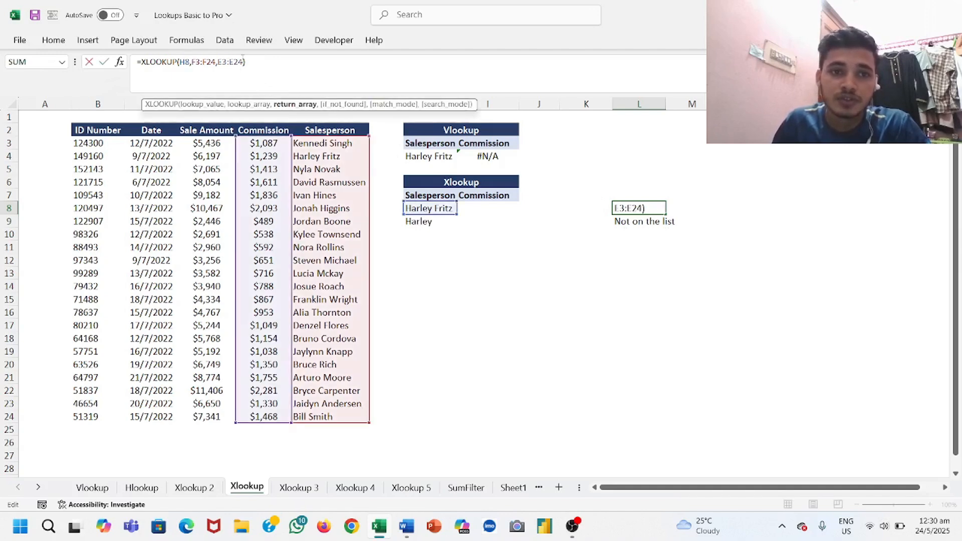
{"action": "type", "text": ","}
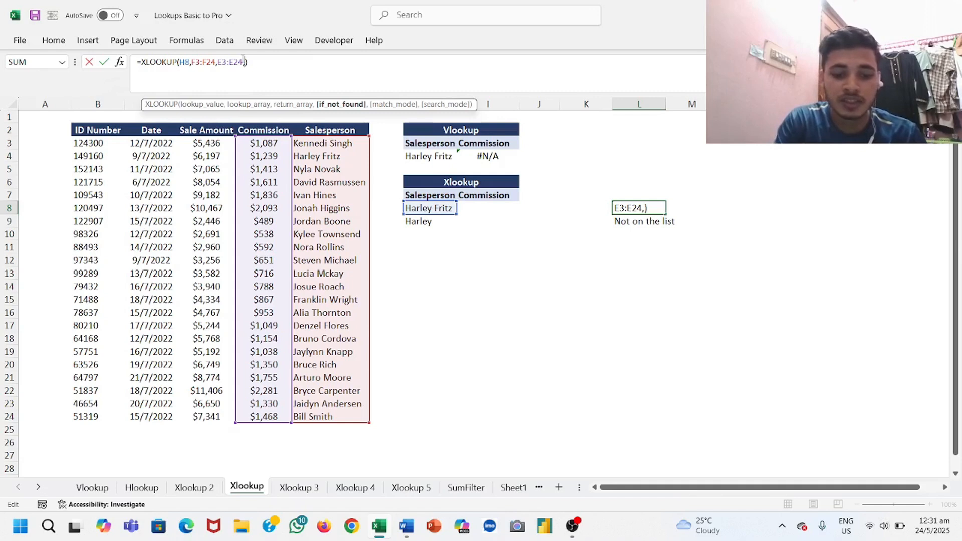
{"action": "type", "text": "\""}
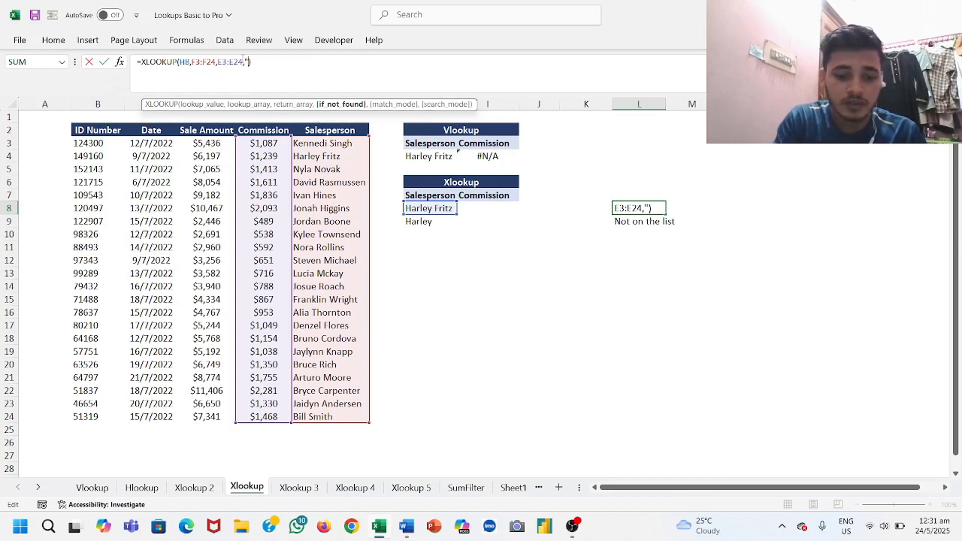
{"action": "type", "text": "Not on"}
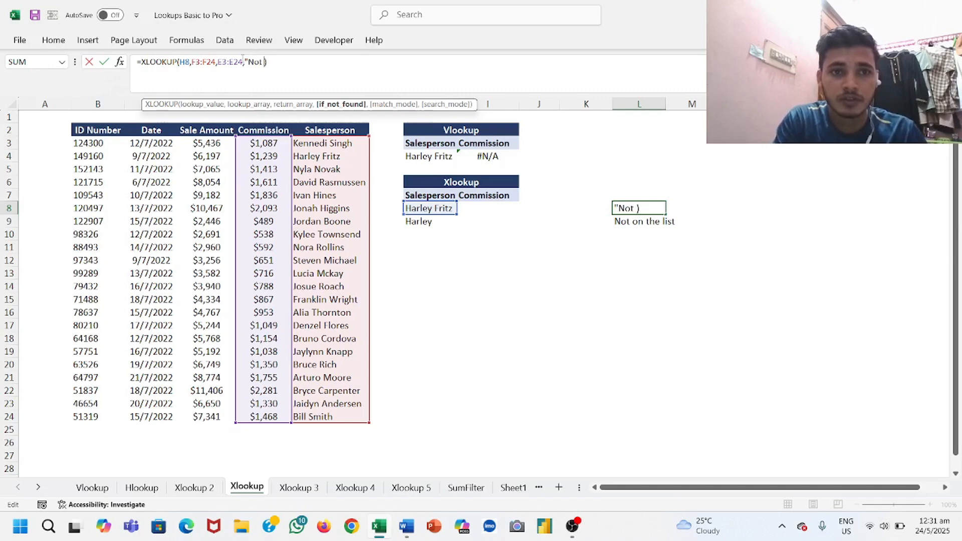
{"action": "type", "text": " the "}
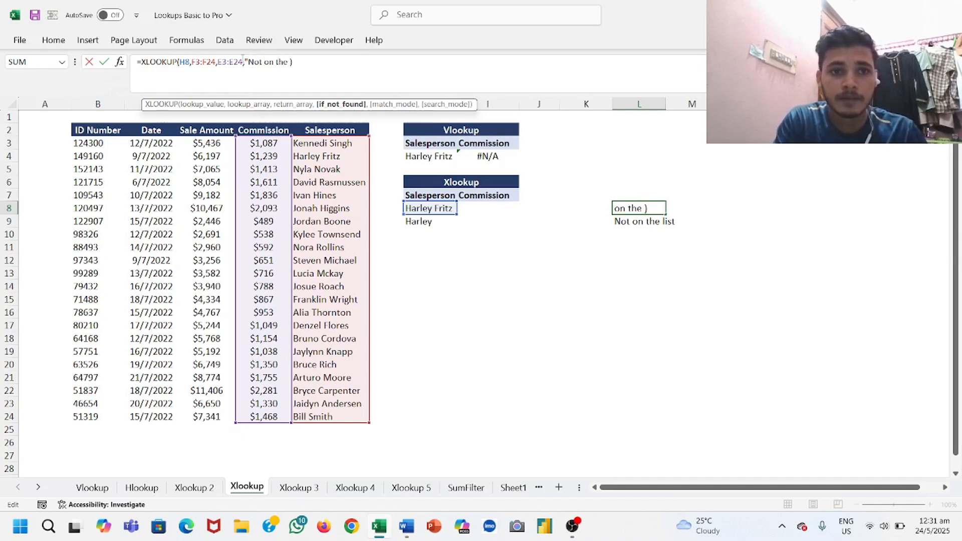
{"action": "type", "text": "list"}
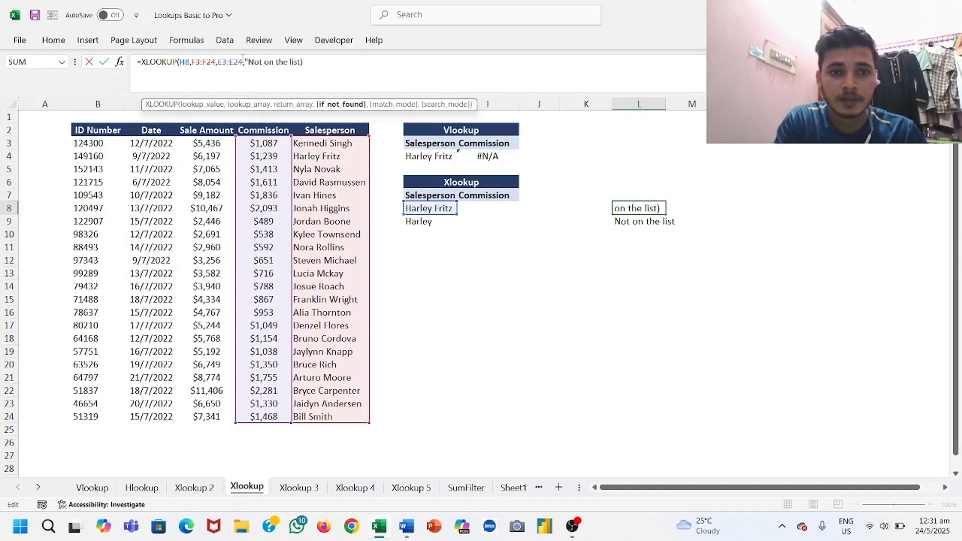
{"action": "type", "text": "\""}
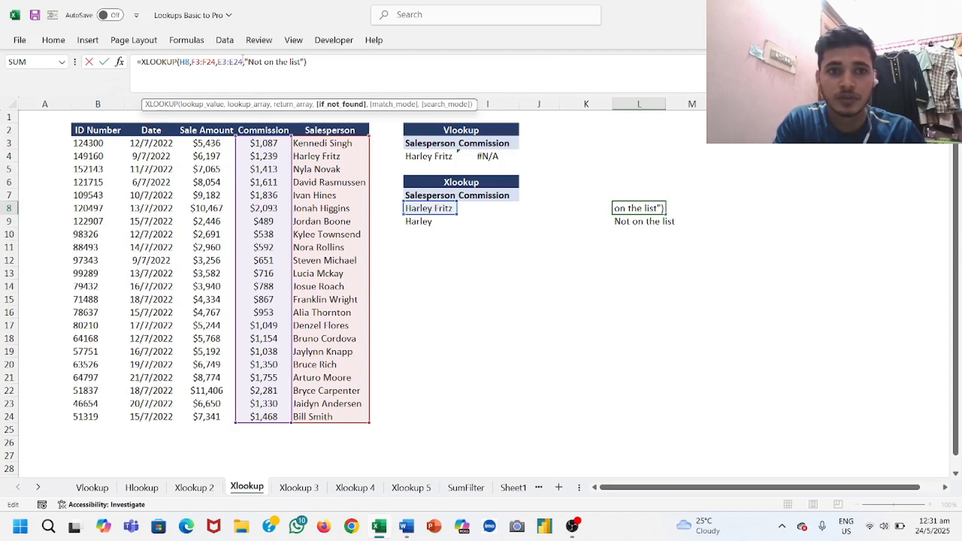
{"action": "type", "text": ")"}
{"action": "key", "text": "Return"}
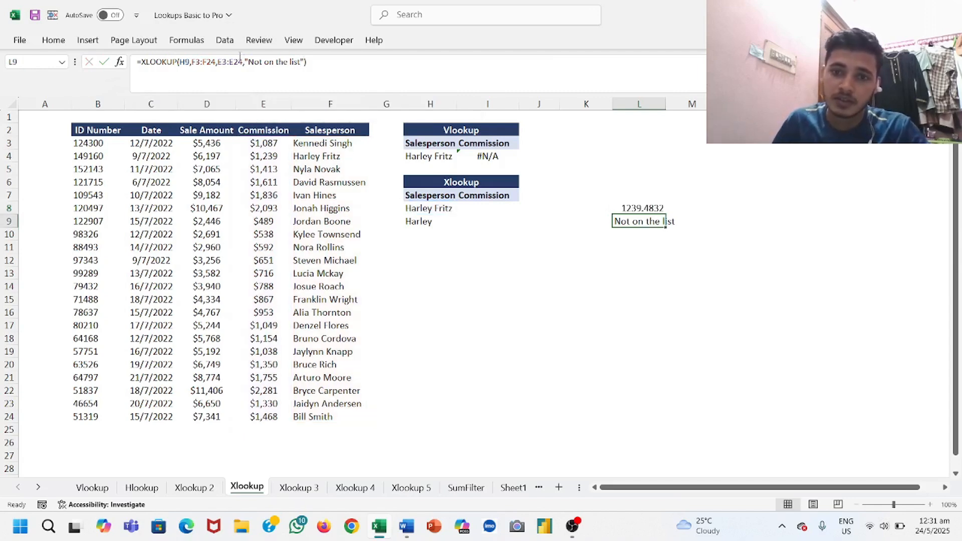
Delete the first name from the salesperson in H8, keeping only the surname, to test the not-found text.
{"action": "left_click", "coordinate": [444, 210]}
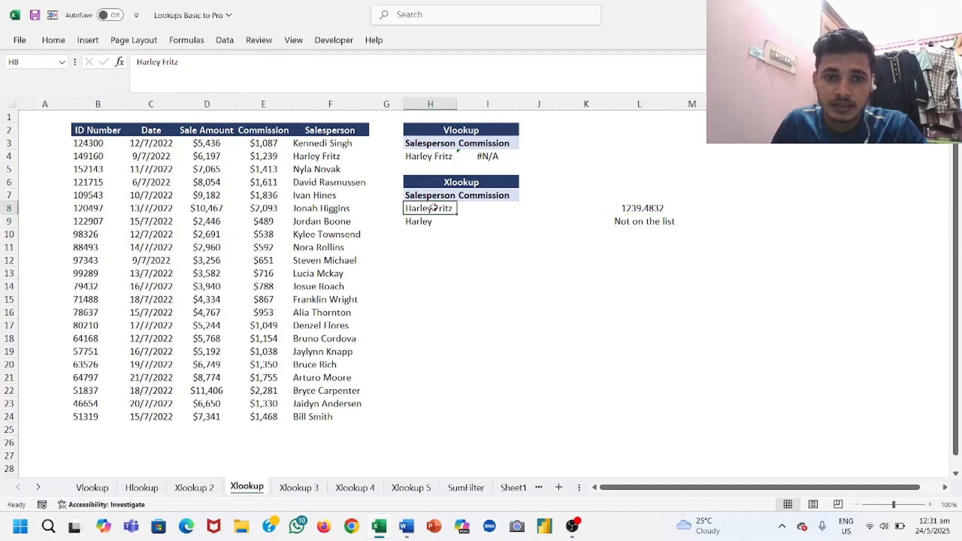
{"action": "double_click", "coordinate": [432, 209]}
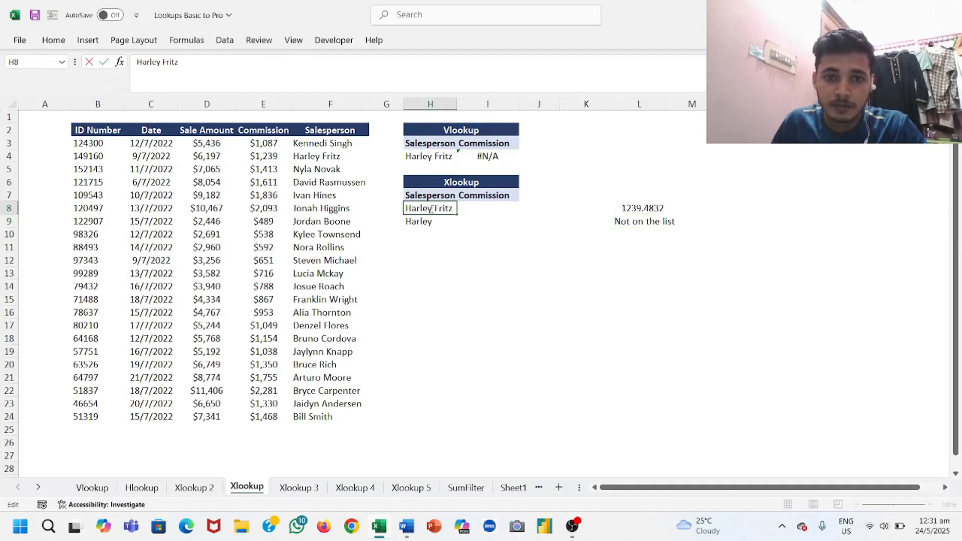
{"action": "key", "text": "BackSpace"}
{"action": "key", "text": "BackSpace"}
{"action": "key", "text": "BackSpace"}
{"action": "key", "text": "BackSpace"}
{"action": "key", "text": "BackSpace"}
{"action": "key", "text": "BackSpace"}
{"action": "key", "text": "BackSpace"}
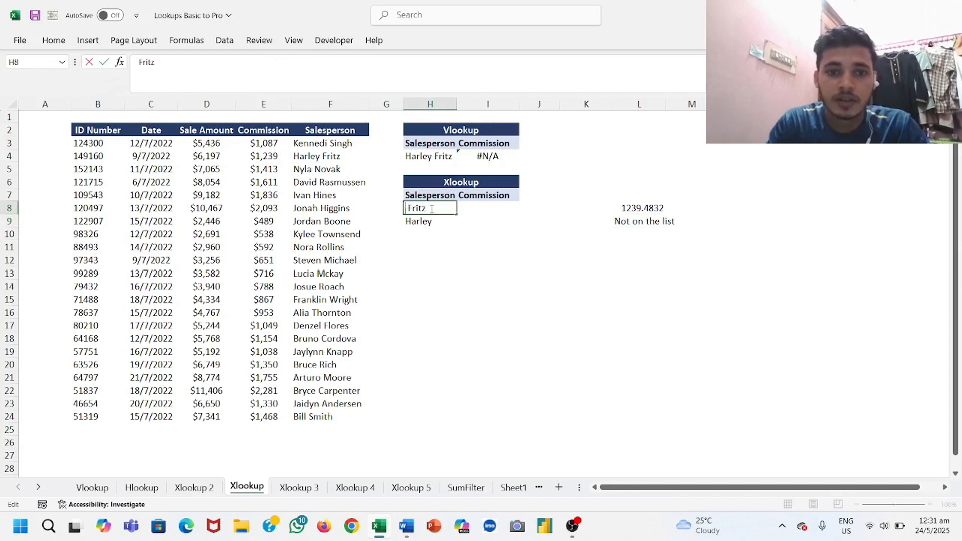
{"action": "key", "text": "Return"}
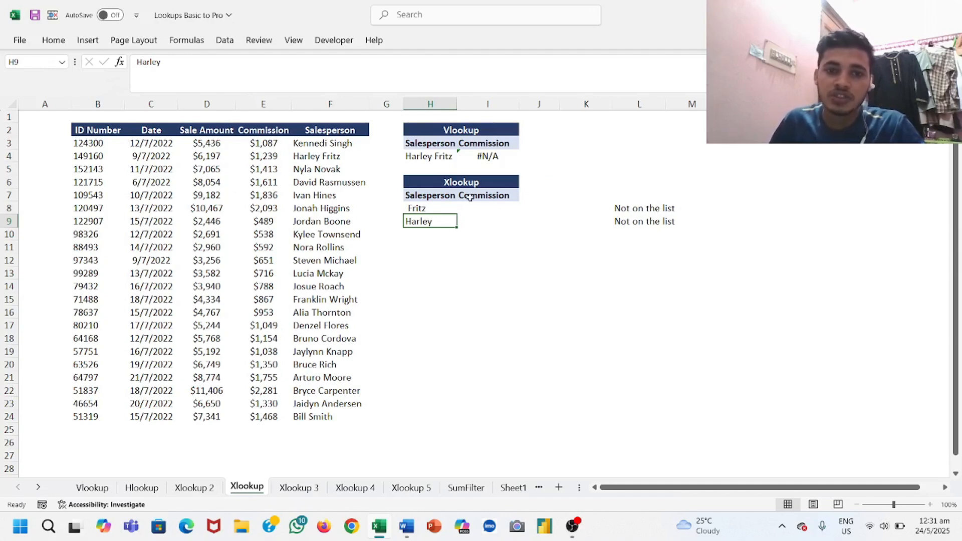
On the Xlookup 3 sheet, start an XLOOKUP formula in I3 with H3 as the lookup value.
{"action": "left_click", "coordinate": [309, 491]}
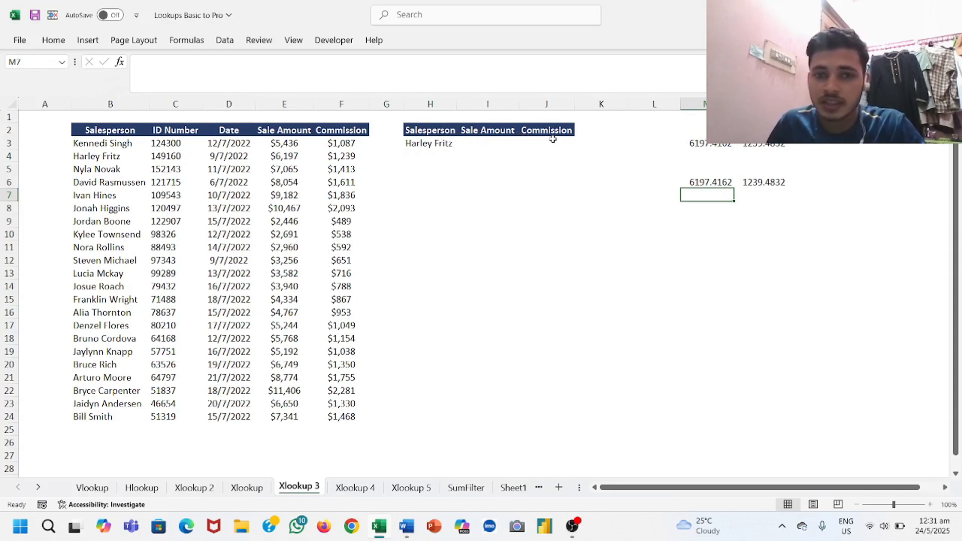
{"action": "left_click", "coordinate": [478, 142]}
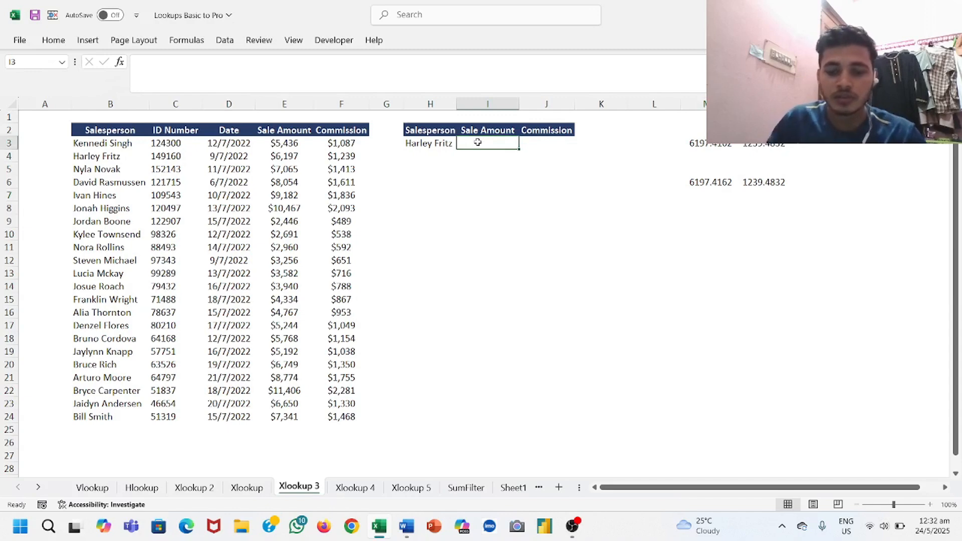
{"action": "type", "text": "="}
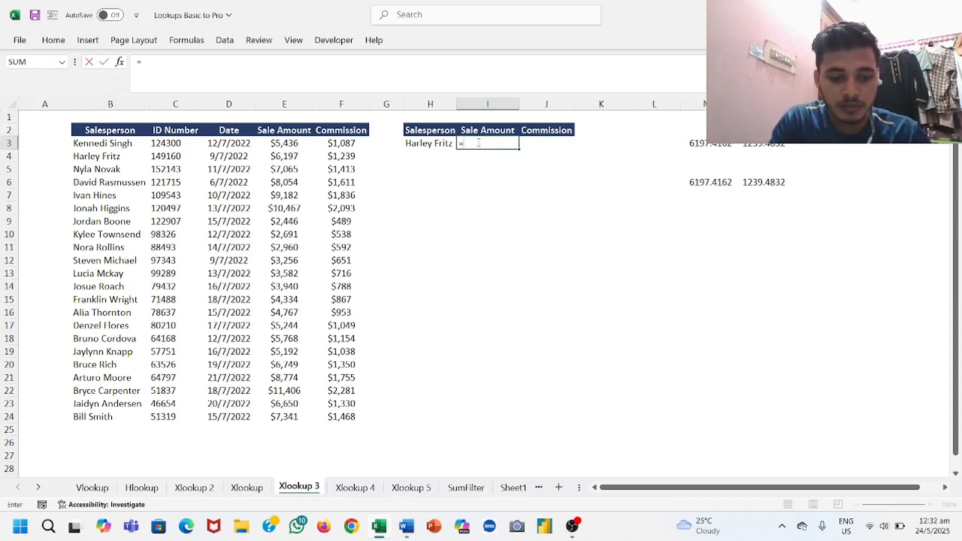
{"action": "type", "text": "xlo"}
{"action": "key", "text": "Tab"}
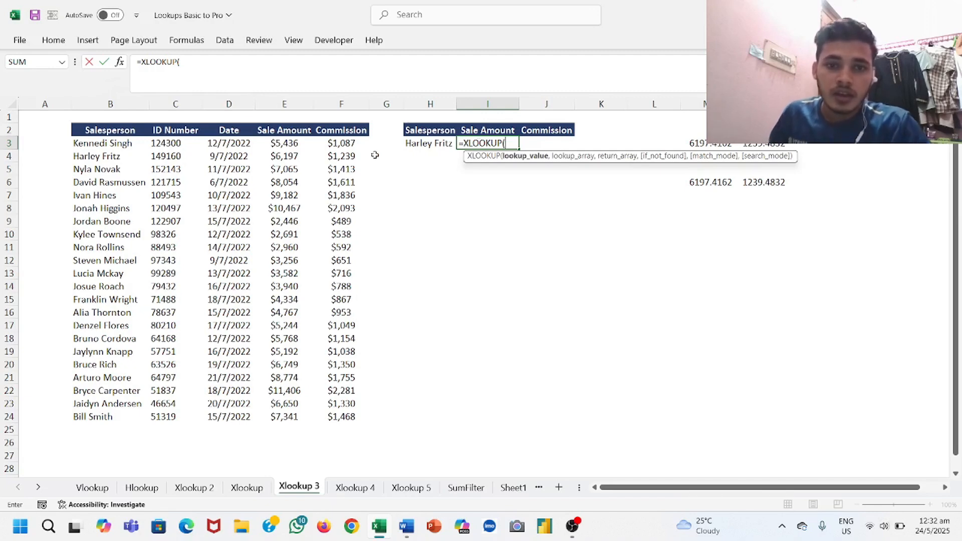
{"action": "left_click", "coordinate": [428, 146]}
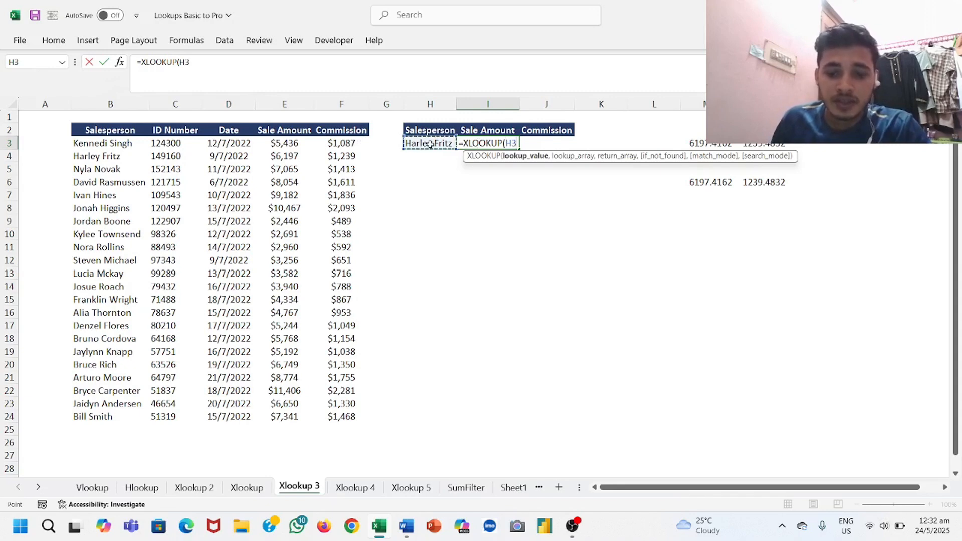
{"action": "type", "text": ","}
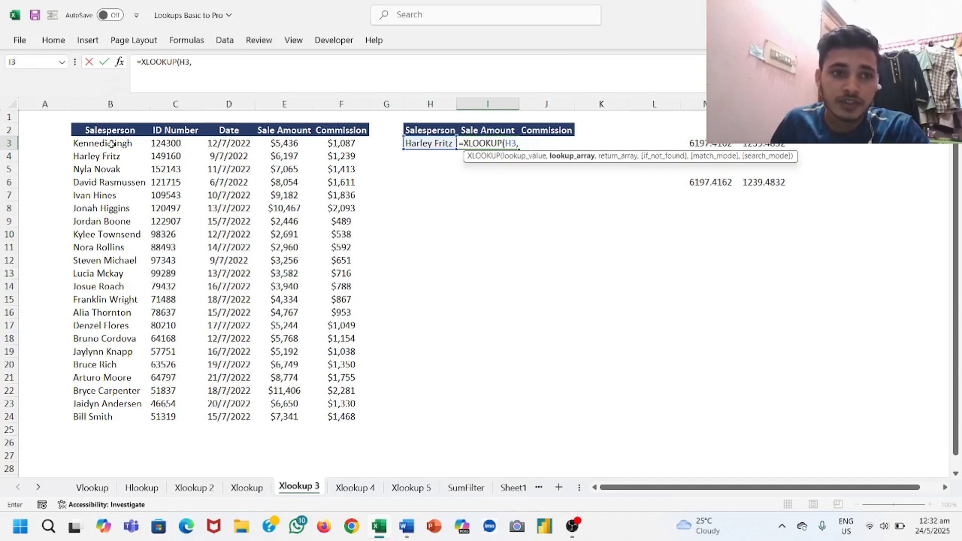
Complete the I3 formula with B3:B24 as the lookup array and both columns E3:F24 as the return array.
{"action": "left_click_drag", "start_coordinate": [111, 144], "coordinate": [110, 404]}
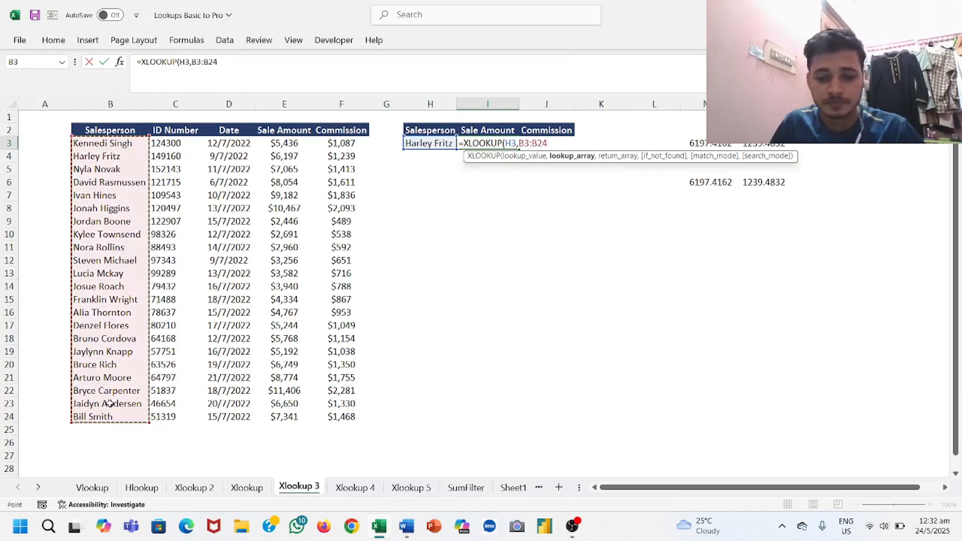
{"action": "type", "text": ","}
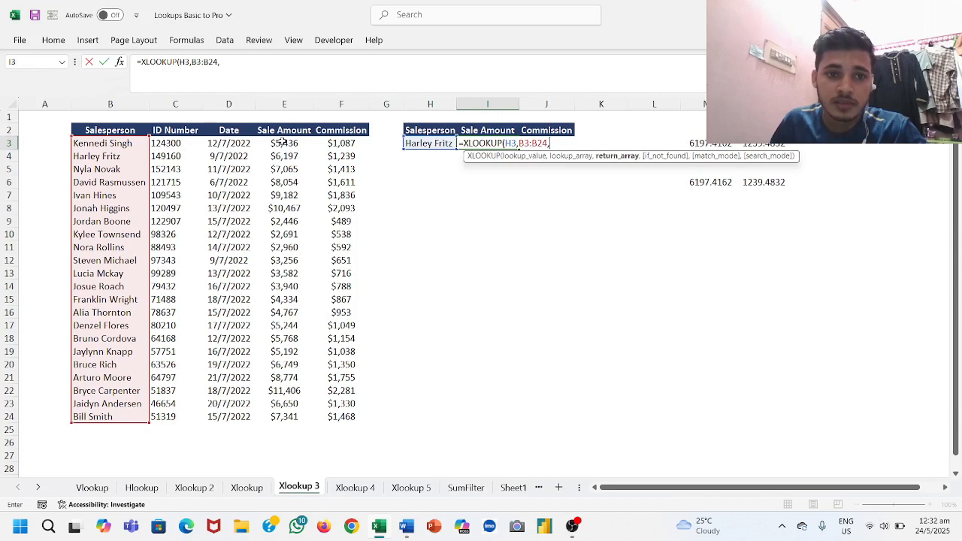
{"action": "left_click_drag", "start_coordinate": [282, 142], "coordinate": [343, 412]}
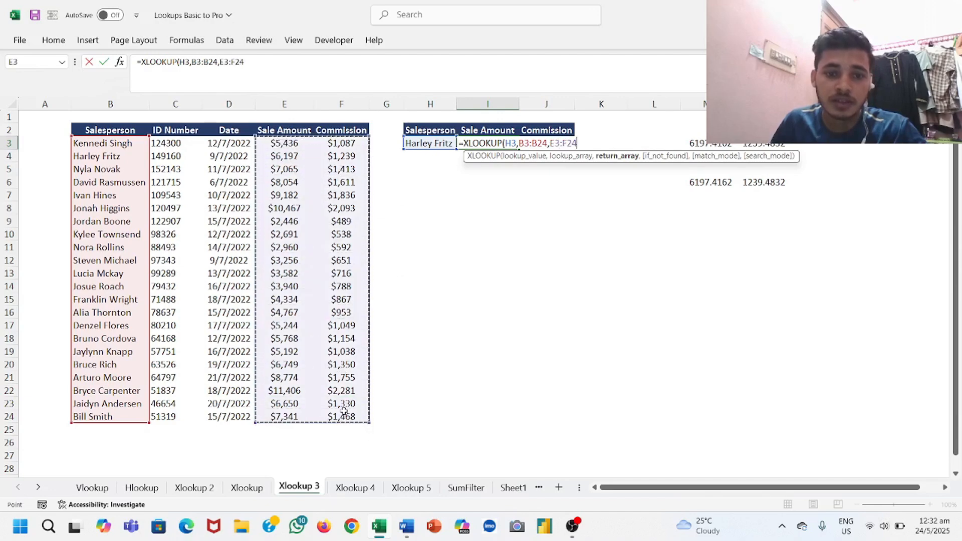
{"action": "type", "text": ")"}
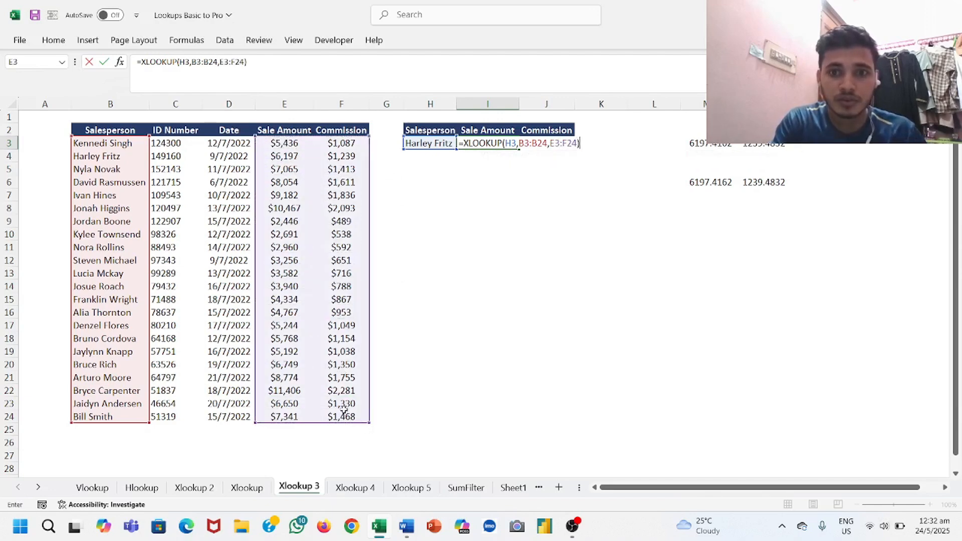
{"action": "key", "text": "Return"}
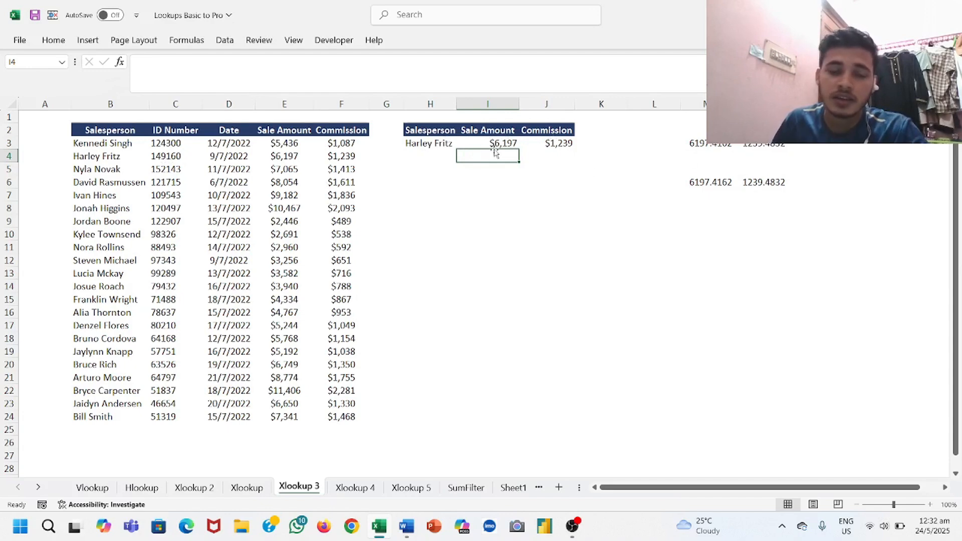
Replace the salesperson in H3 with the full name of the salesperson listed in B5.
{"action": "left_click", "coordinate": [429, 144]}
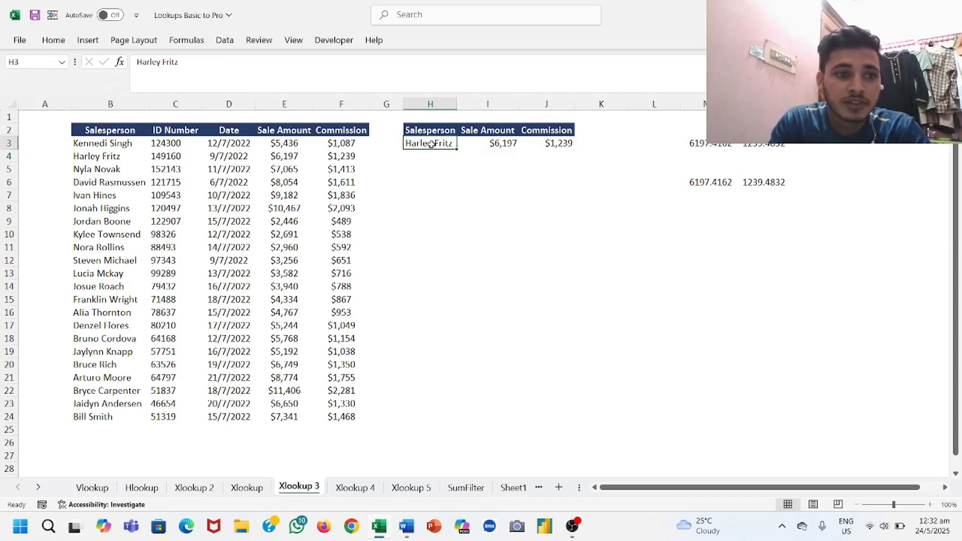
{"action": "key", "text": "Delete"}
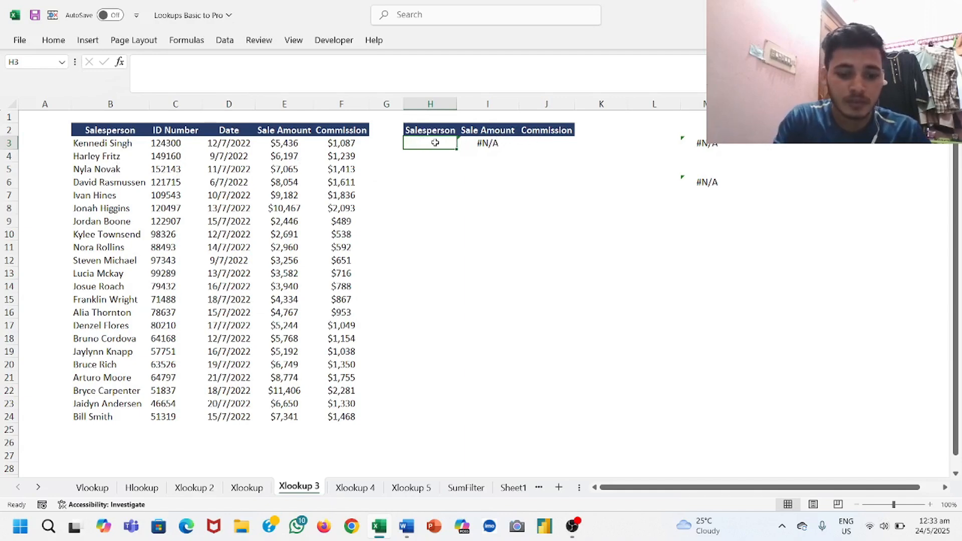
{"action": "type", "text": "Ni"}
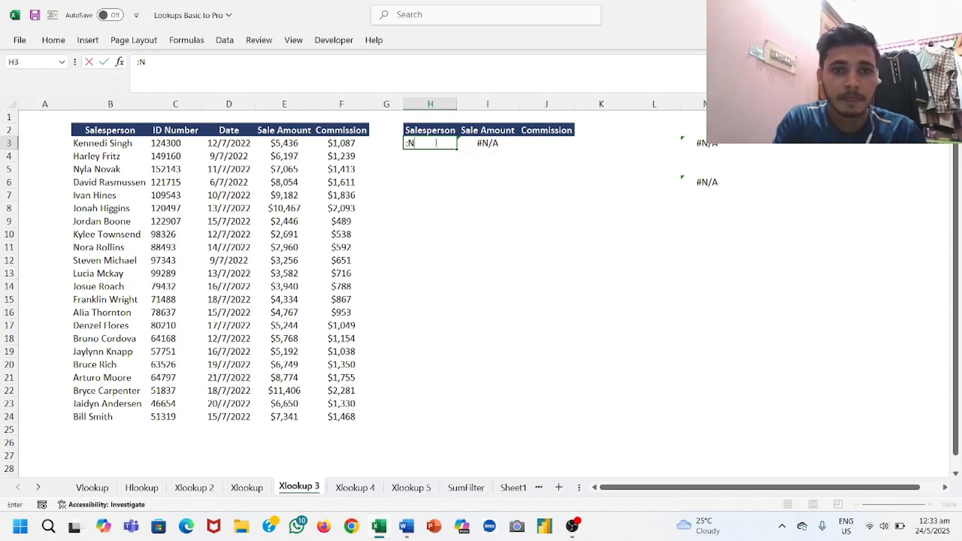
{"action": "key", "text": "BackSpace"}
{"action": "key", "text": "BackSpace"}
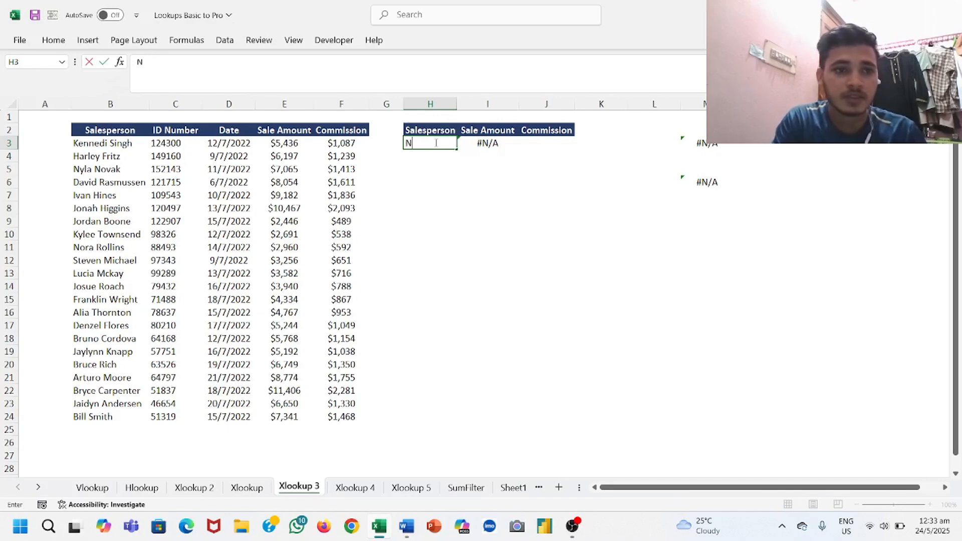
{"action": "type", "text": "Nyla no"}
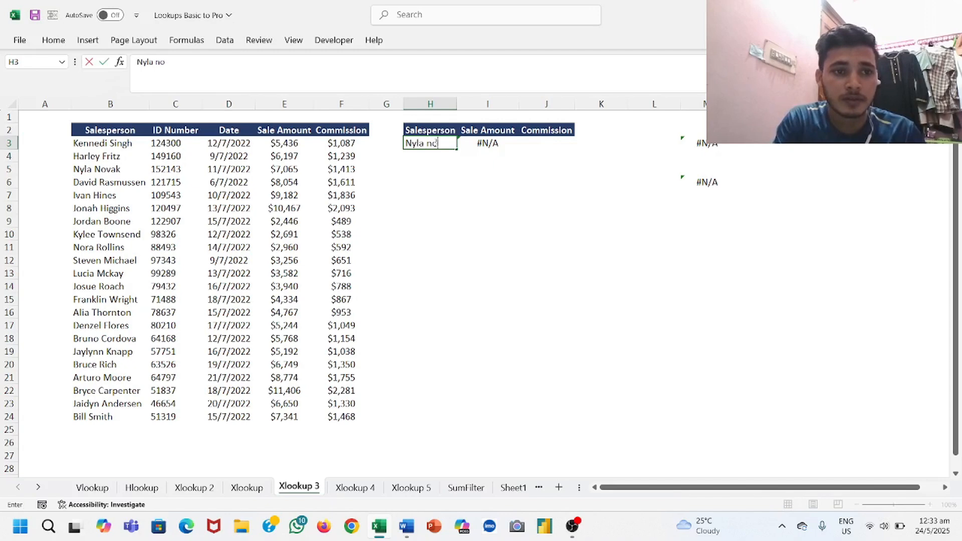
{"action": "type", "text": "vak"}
{"action": "key", "text": "Return"}
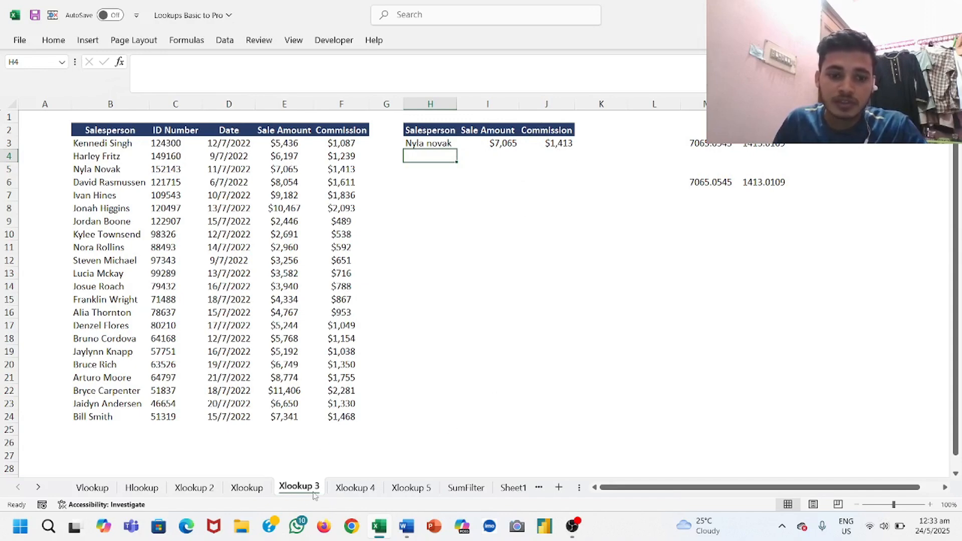
Look at the company table on the Xlookup 4 sheet and return to the Xlookup 3 sheet.
{"action": "left_click", "coordinate": [356, 488]}
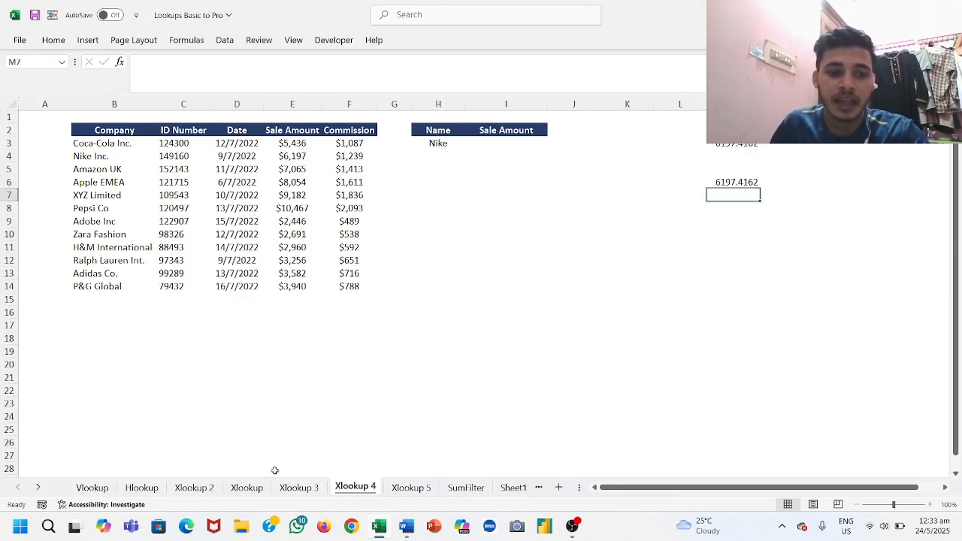
{"action": "left_click", "coordinate": [299, 487]}
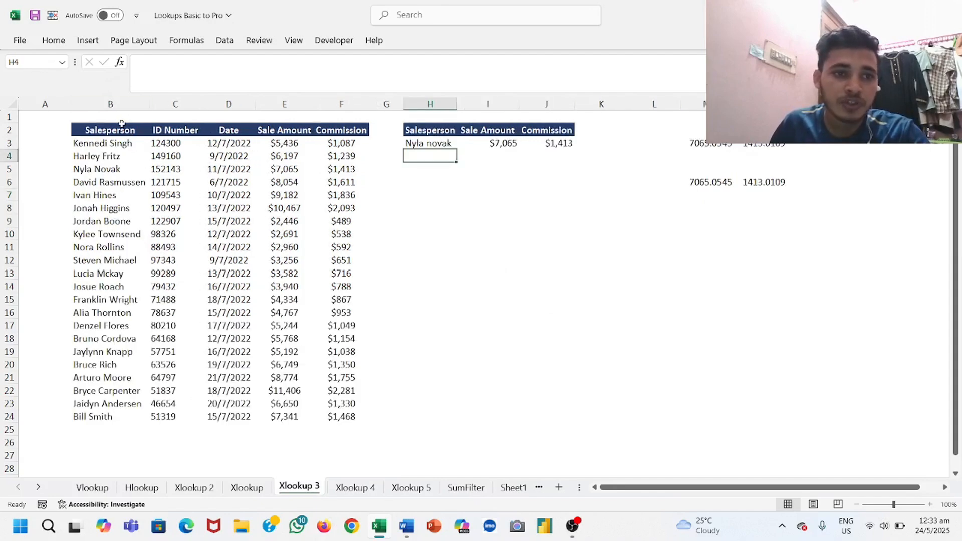
On the Xlookup 4 sheet, start an XLOOKUP formula in I3 with H3&"*" as the lookup value.
{"action": "left_click", "coordinate": [353, 487]}
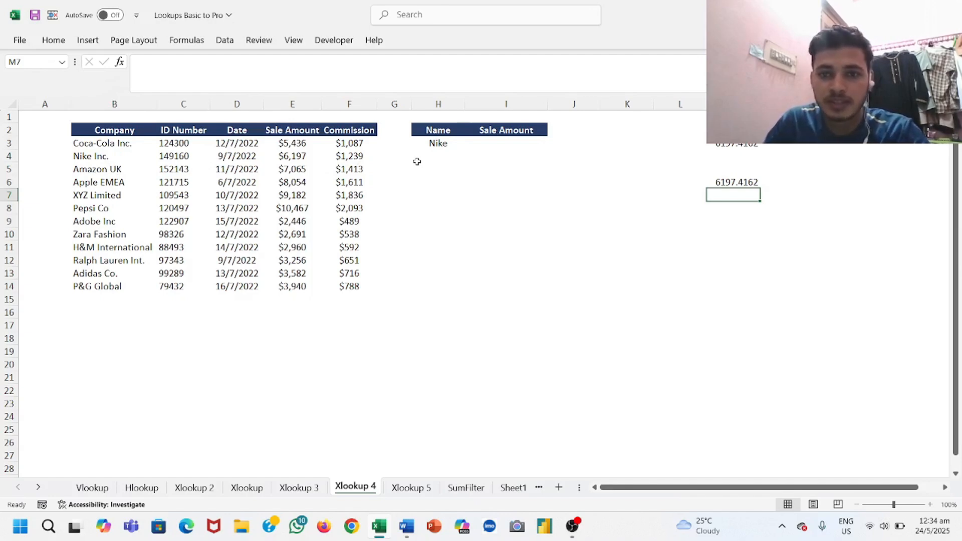
{"action": "left_click", "coordinate": [503, 145]}
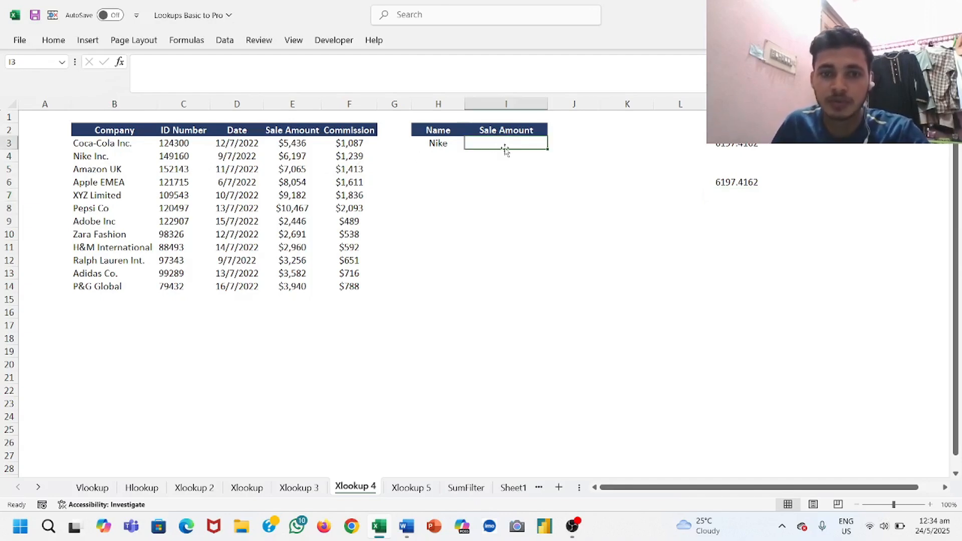
{"action": "type", "text": "="}
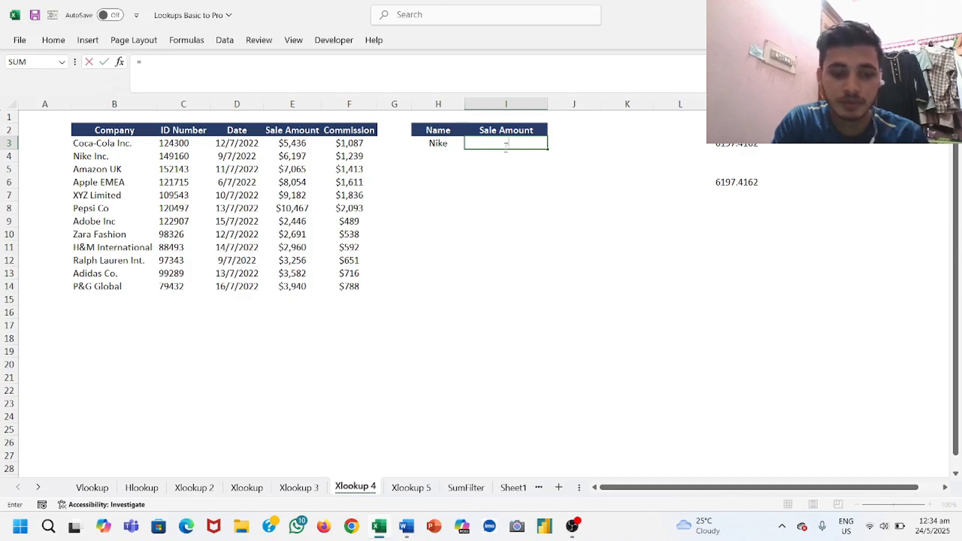
{"action": "type", "text": "xl"}
{"action": "key", "text": "Tab"}
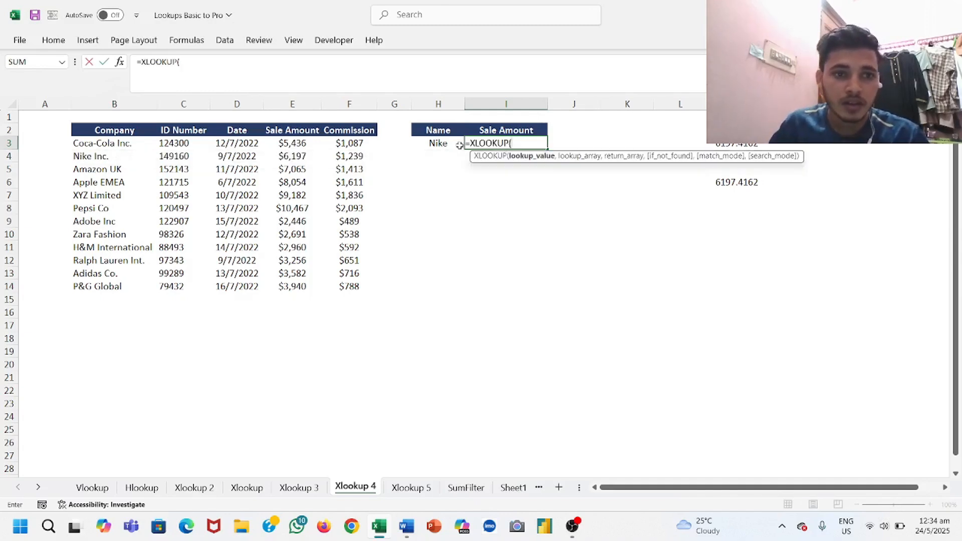
{"action": "left_click", "coordinate": [440, 143]}
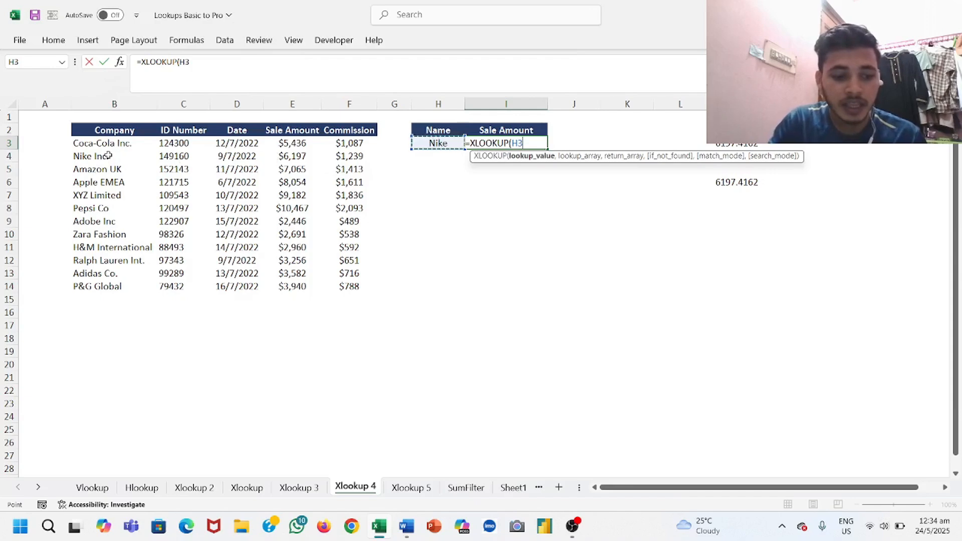
{"action": "type", "text": "&"}
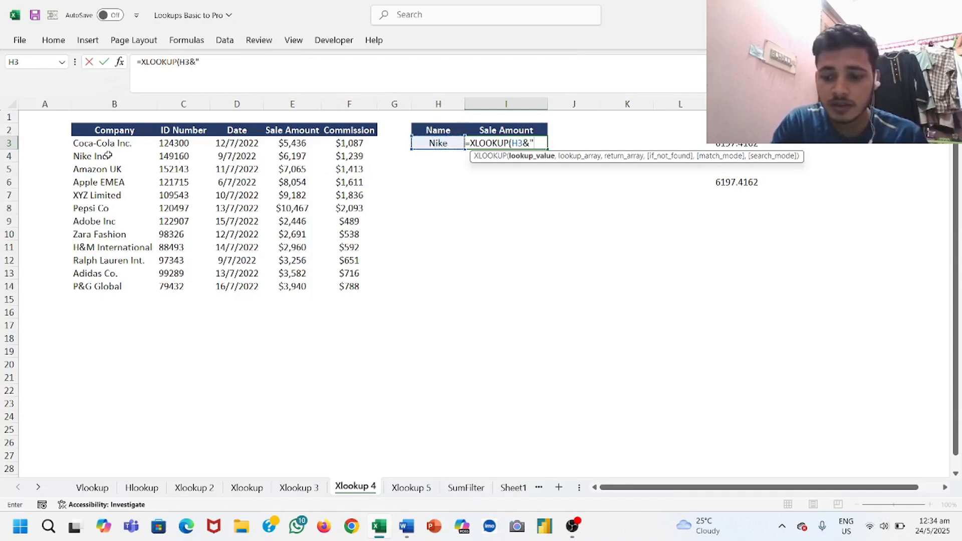
{"action": "type", "text": "\"*\""}
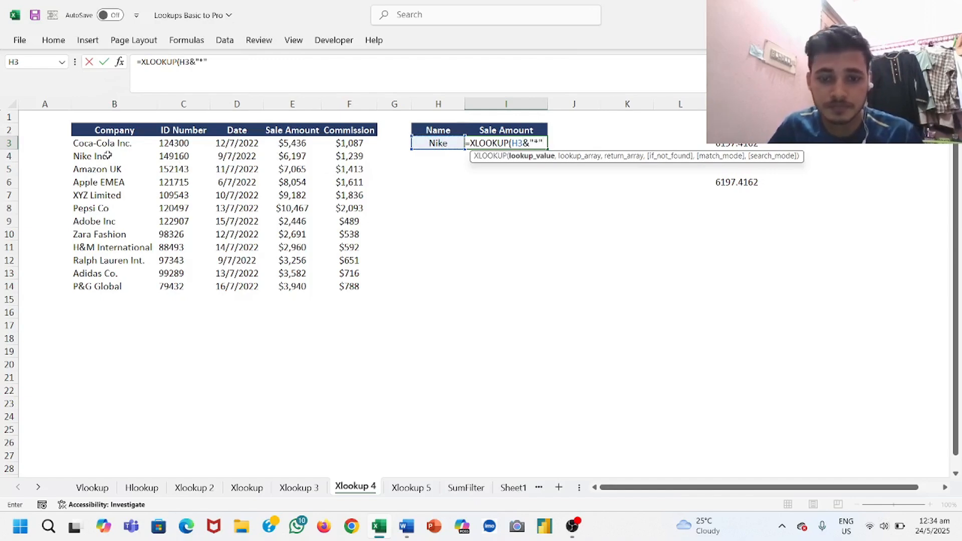
{"action": "type", "text": ","}
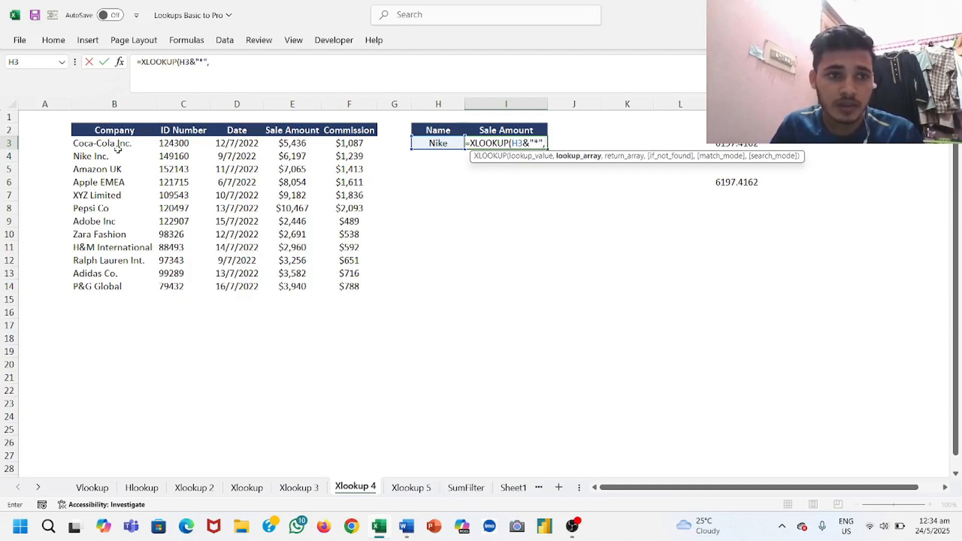
Complete the I3 formula with B3:B14 as the lookup array and E3:E14 as the return array.
{"action": "left_click_drag", "start_coordinate": [119, 145], "coordinate": [109, 286]}
{"action": "type", "text": ","}
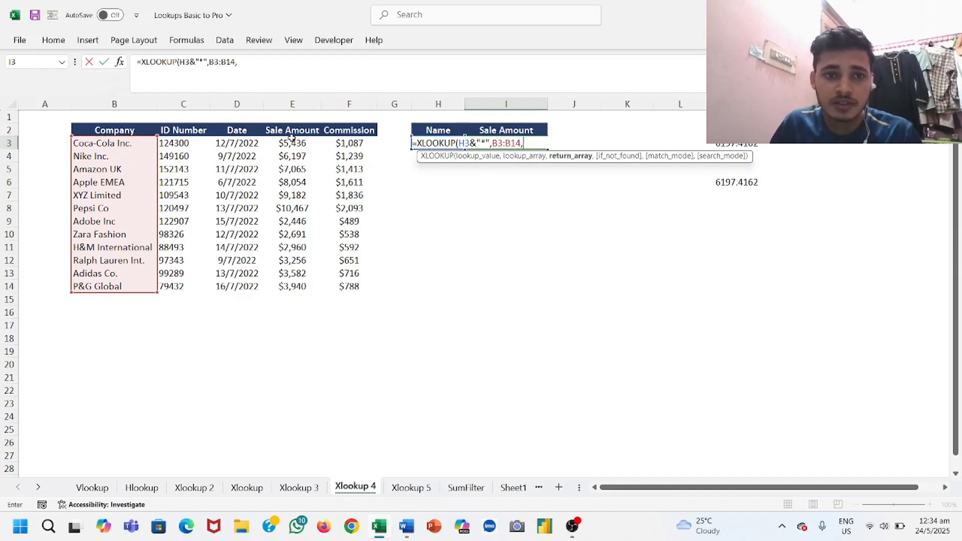
{"action": "left_click_drag", "start_coordinate": [292, 138], "coordinate": [308, 290]}
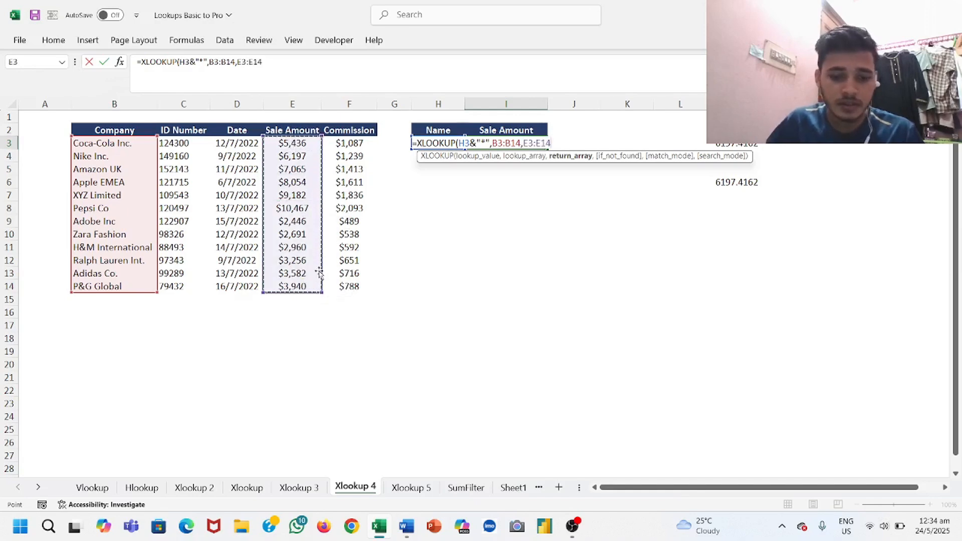
{"action": "type", "text": ")"}
{"action": "key", "text": "Return"}
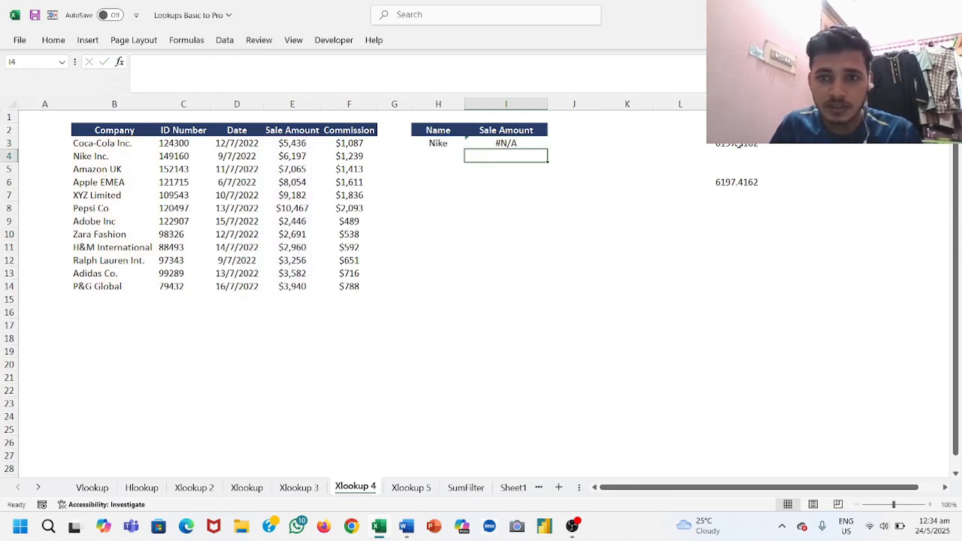
Check the example formula in M3, and add match mode 2 (wildcard character match) to the I3 formula, leaving the not-found argument empty.
{"action": "left_click", "coordinate": [740, 146]}
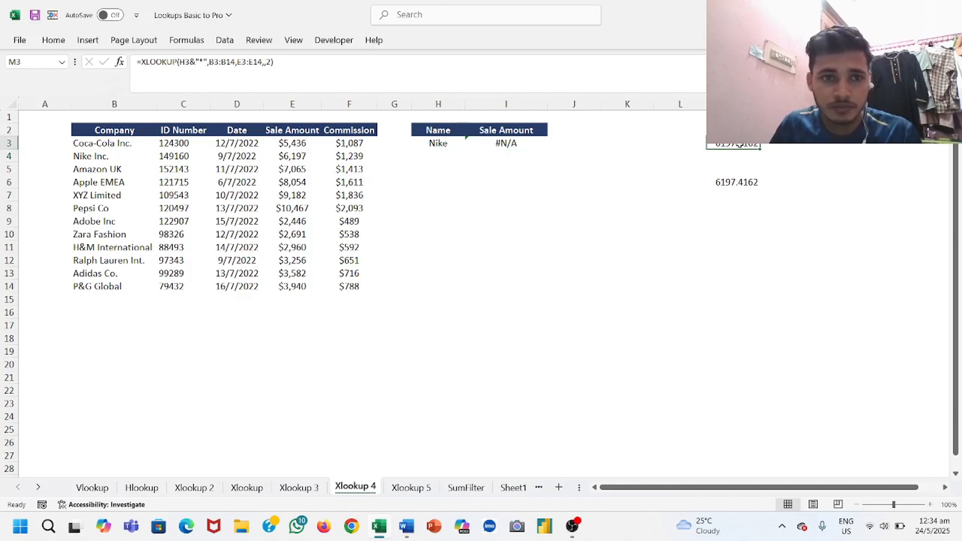
{"action": "left_click", "coordinate": [522, 144]}
{"action": "double_click", "coordinate": [520, 144]}
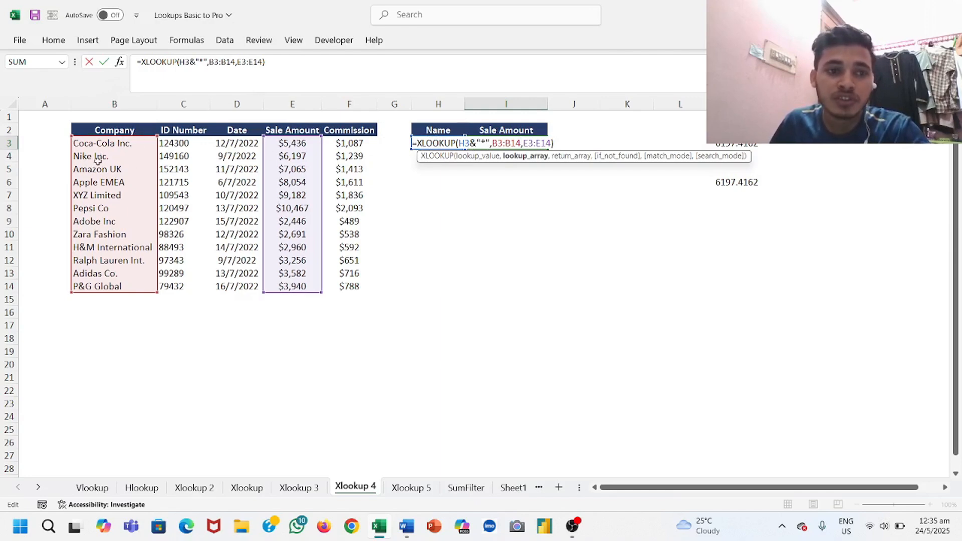
{"action": "left_click", "coordinate": [551, 144]}
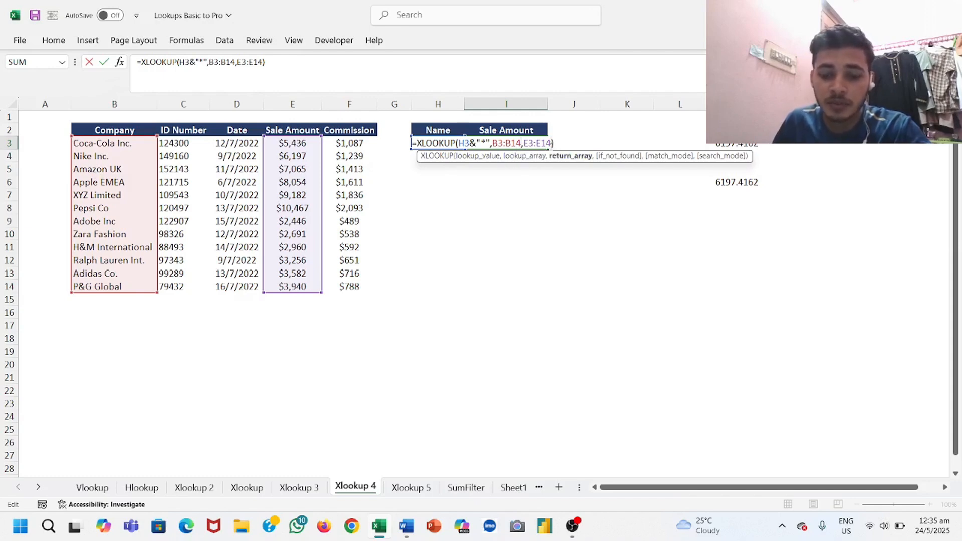
{"action": "type", "text": ",,"}
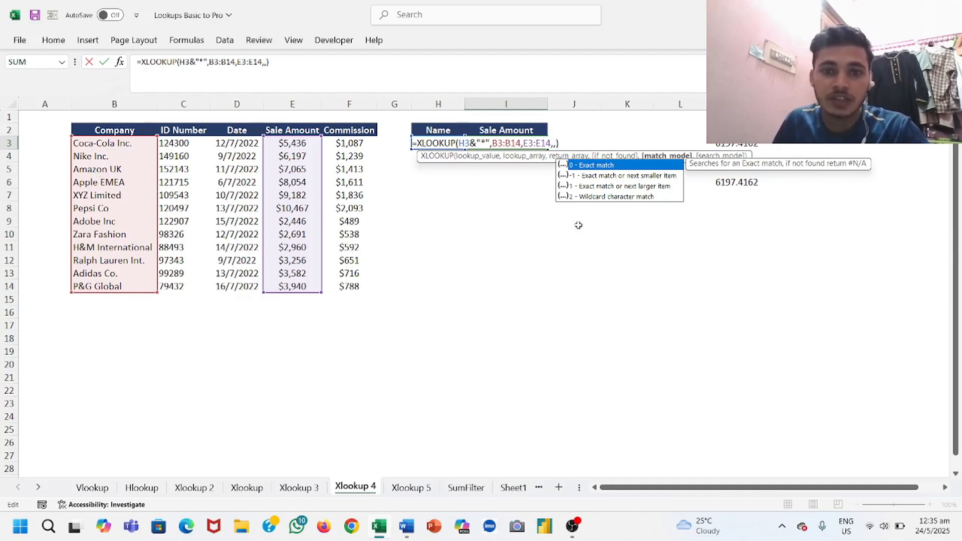
{"action": "double_click", "coordinate": [618, 197]}
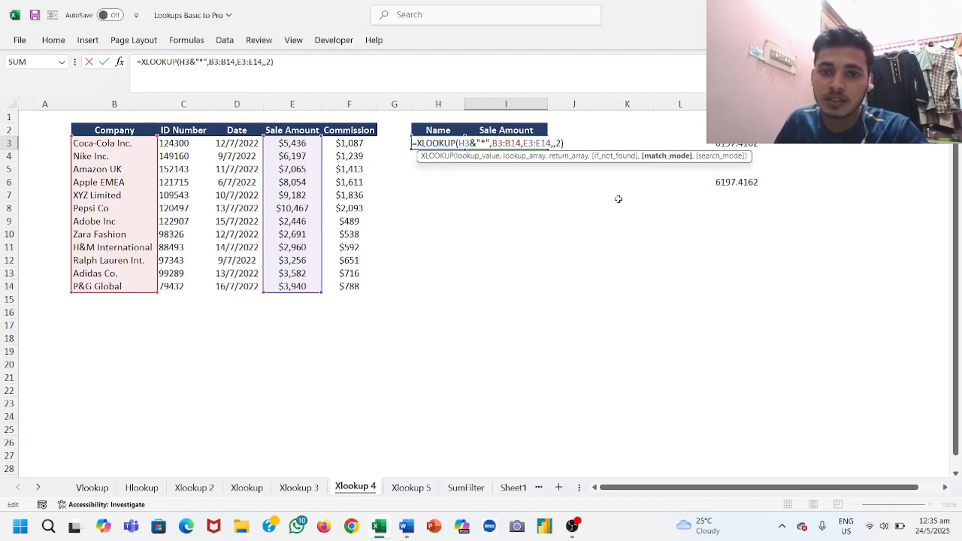
{"action": "key", "text": "Return"}
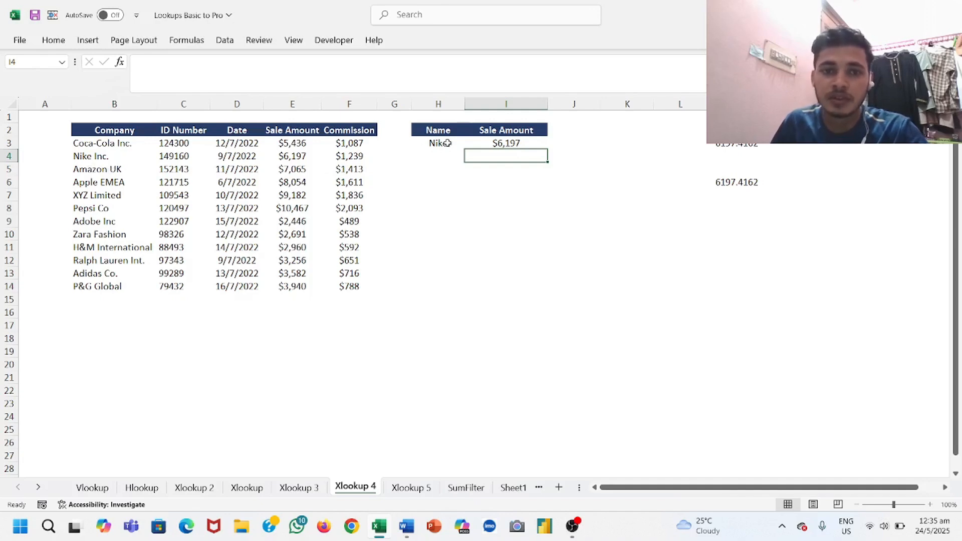
Replace the company name in H3 with XYZ.
{"action": "left_click", "coordinate": [446, 143]}
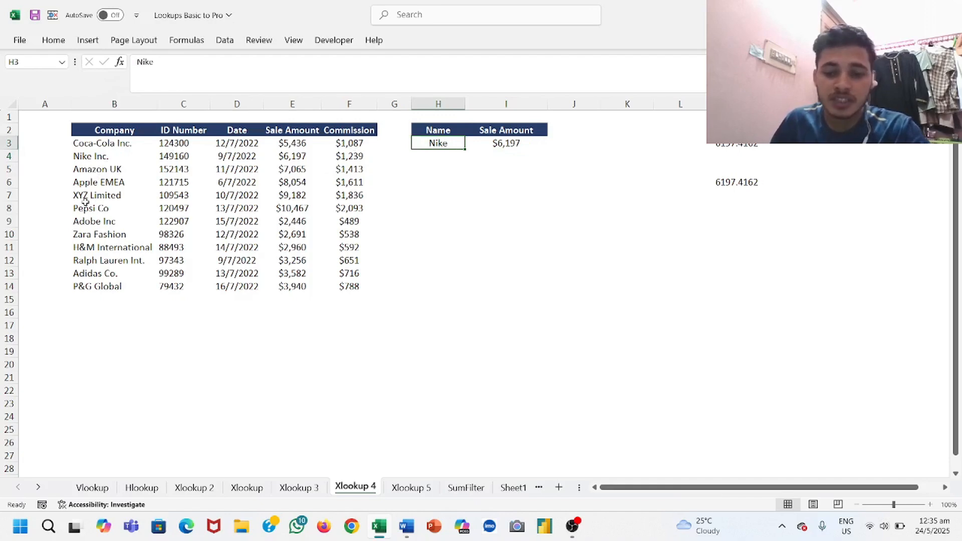
{"action": "key", "text": "Delete"}
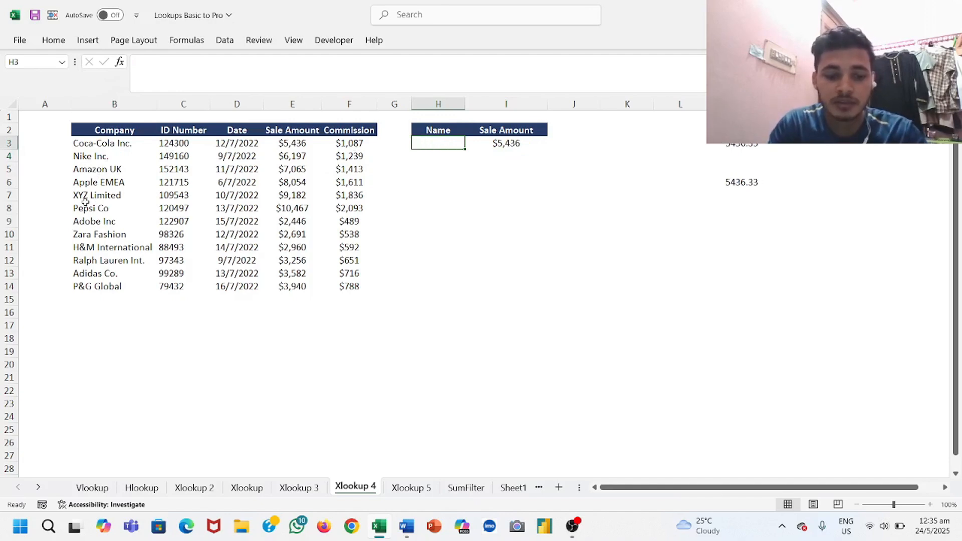
{"action": "type", "text": "XYZ"}
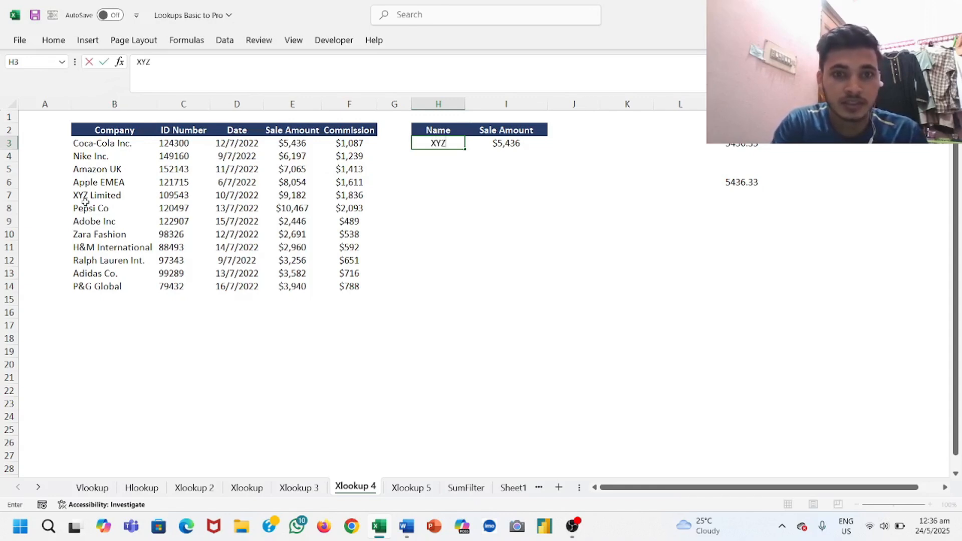
{"action": "key", "text": "Return"}
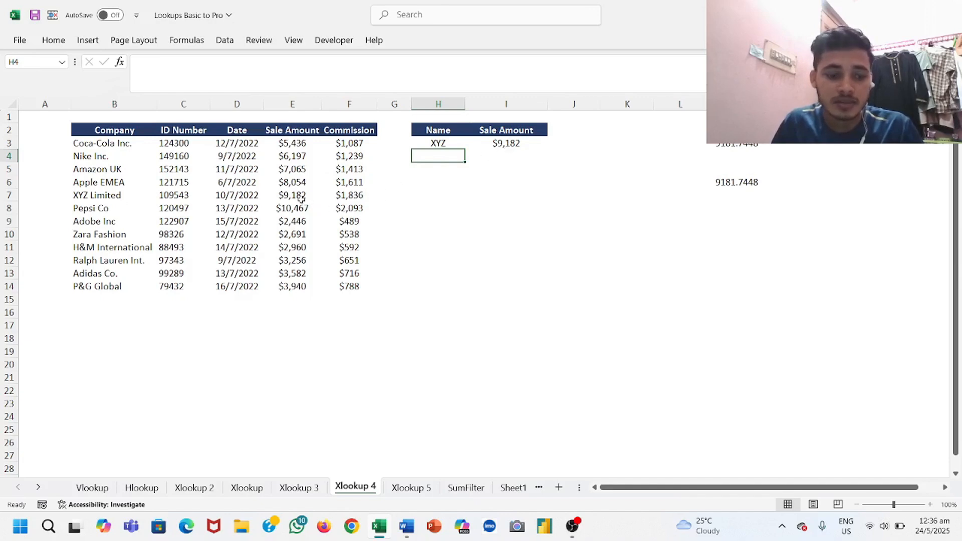
On the Xlookup 5 sheet, start an XLOOKUP formula in J3 with the year cell I3 as the lookup value.
{"action": "left_click", "coordinate": [420, 488]}
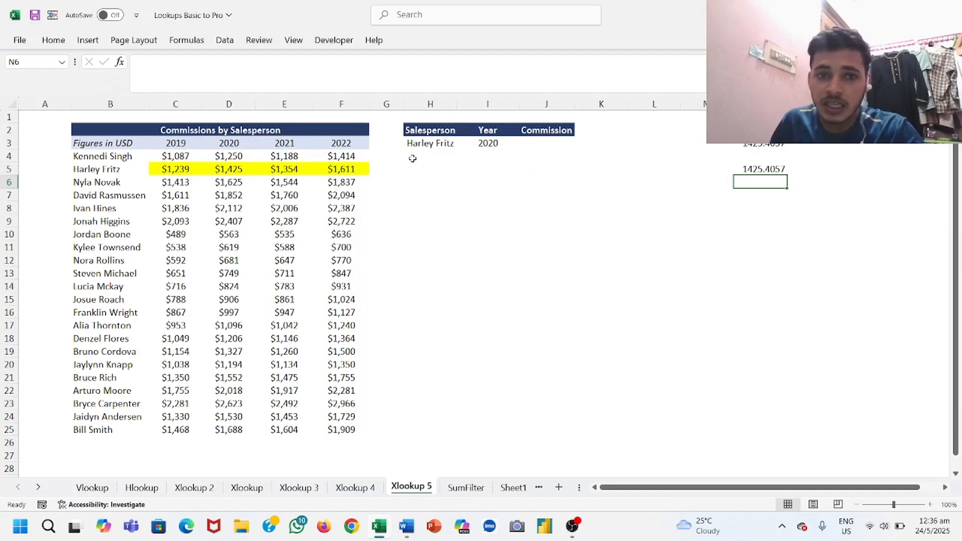
{"action": "left_click", "coordinate": [537, 142]}
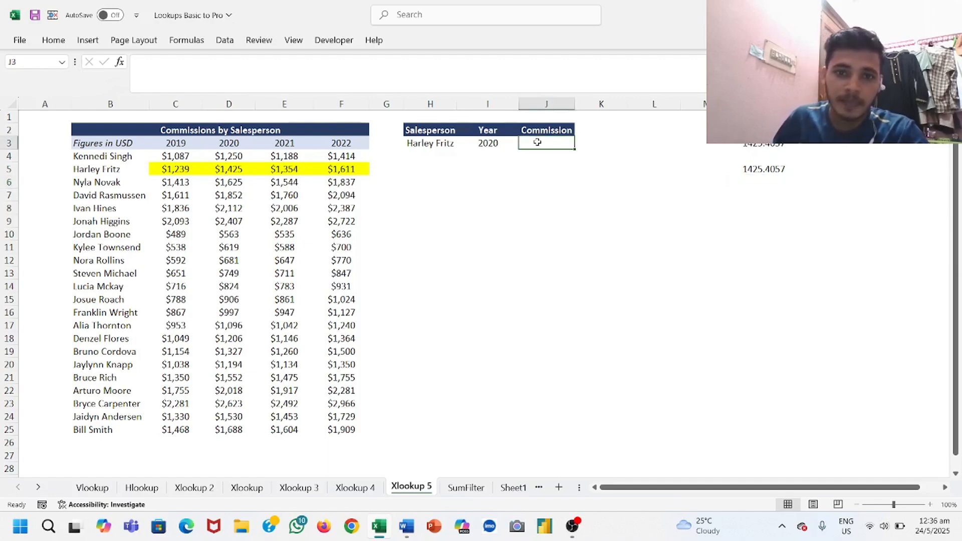
{"action": "type", "text": "="}
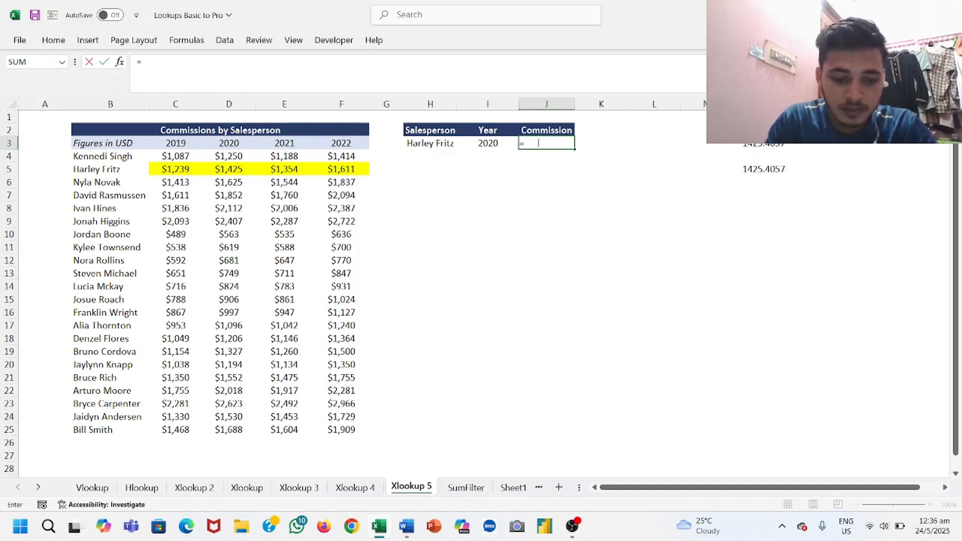
{"action": "type", "text": "lo"}
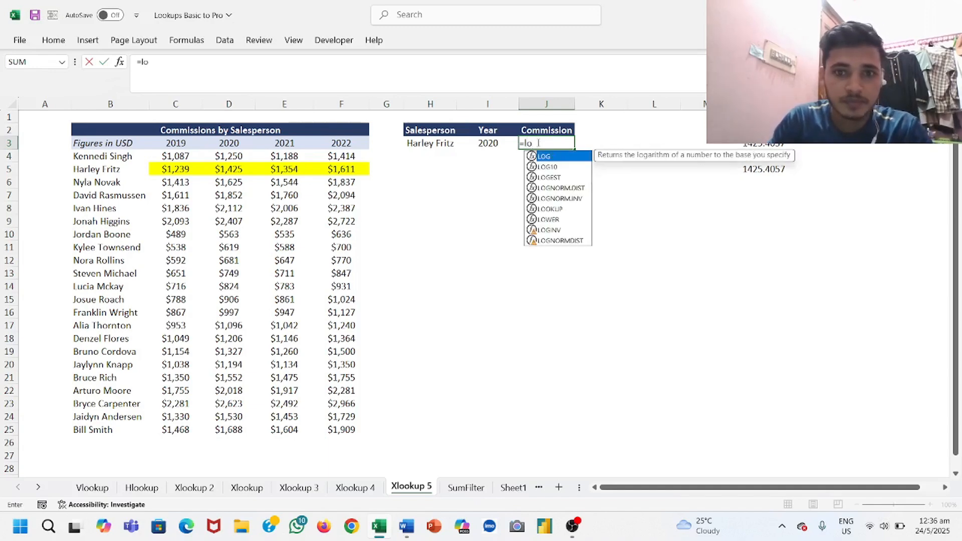
{"action": "type", "text": "--"}
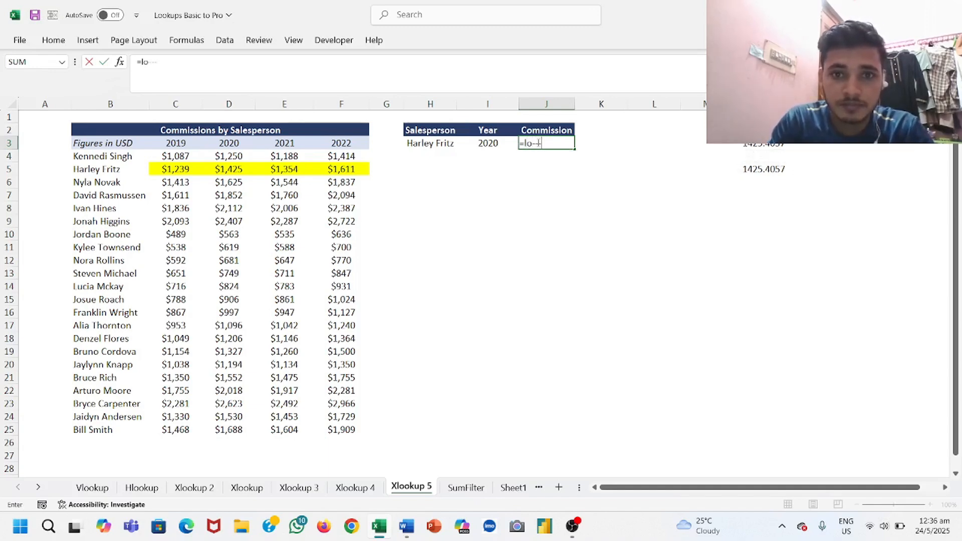
{"action": "key", "text": "BackSpace"}
{"action": "key", "text": "BackSpace"}
{"action": "key", "text": "BackSpace"}
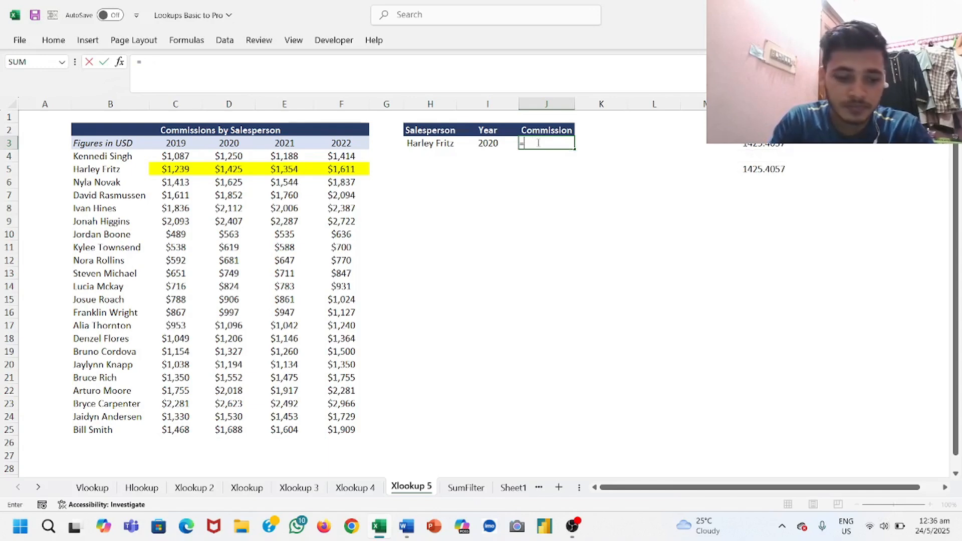
{"action": "type", "text": "xl"}
{"action": "key", "text": "Tab"}
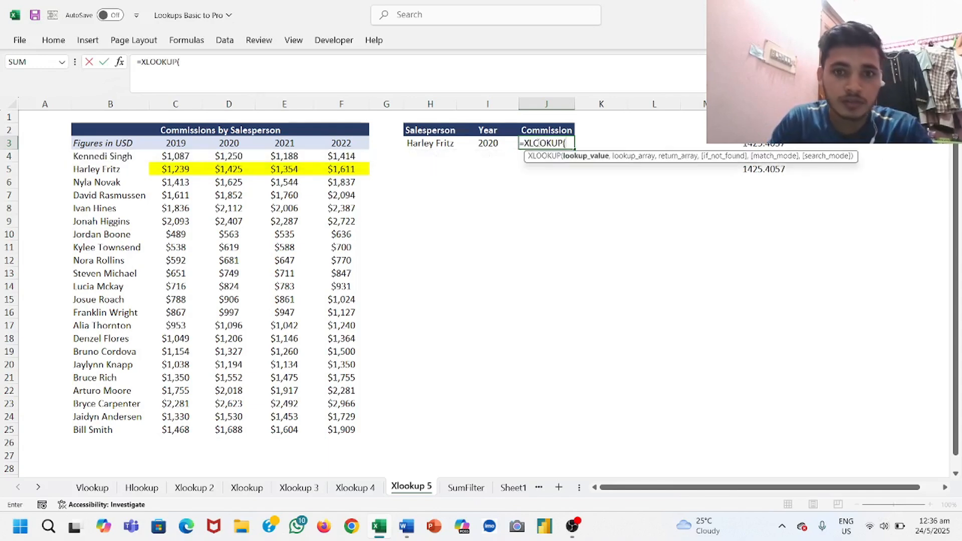
{"action": "left_click", "coordinate": [458, 147]}
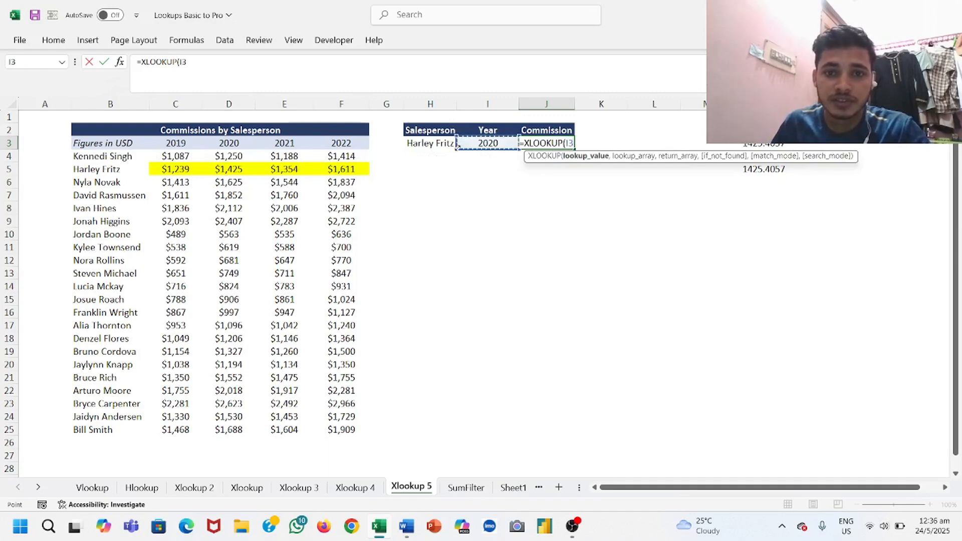
{"action": "type", "text": ","}
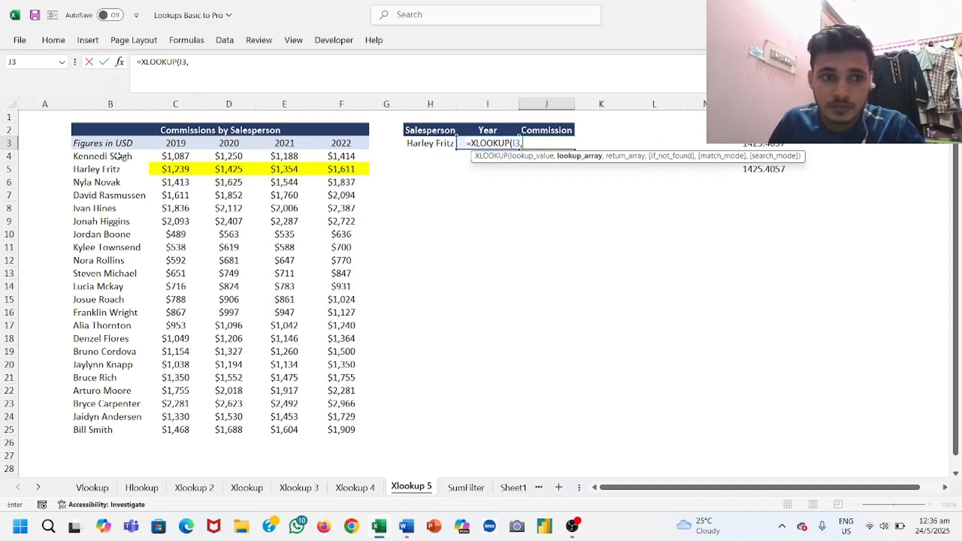
Set B4:B25 as the lookup array of the J3 formula and start a nested XLOOKUP as its return array.
{"action": "left_click_drag", "start_coordinate": [113, 156], "coordinate": [145, 432]}
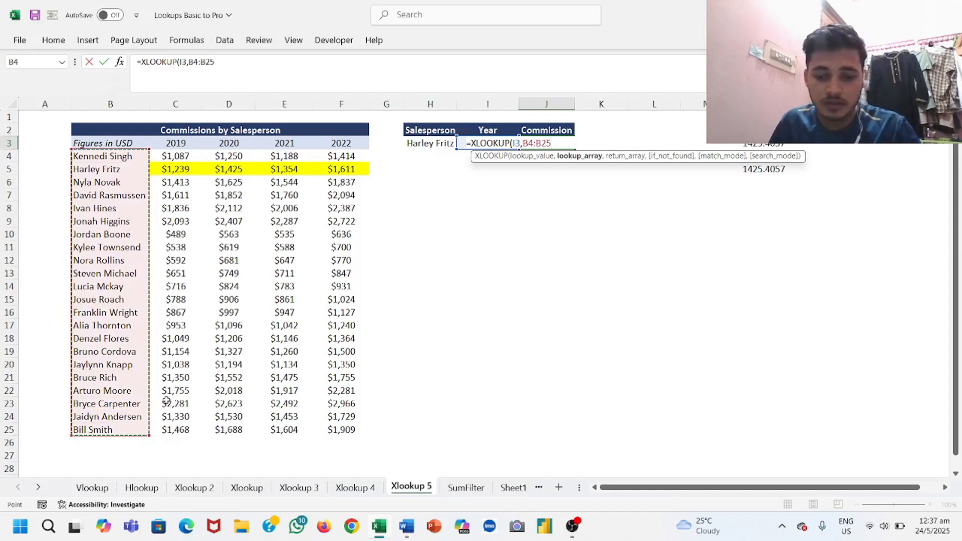
{"action": "type", "text": ","}
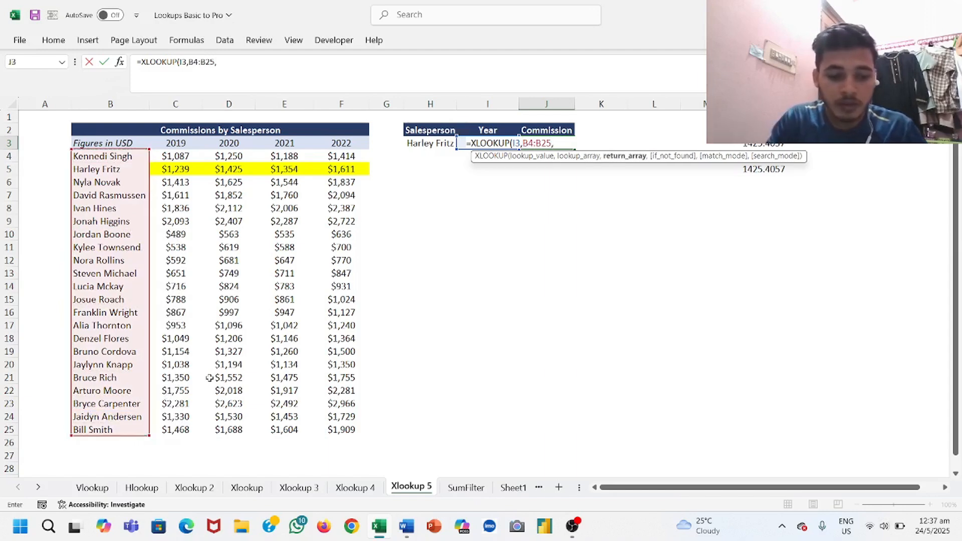
{"action": "type", "text": "xlo"}
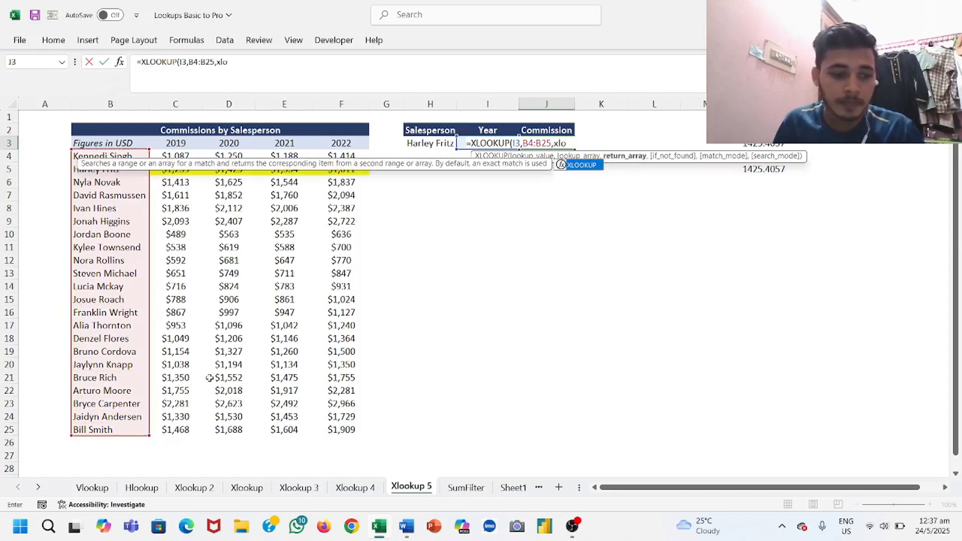
{"action": "key", "text": "Tab"}
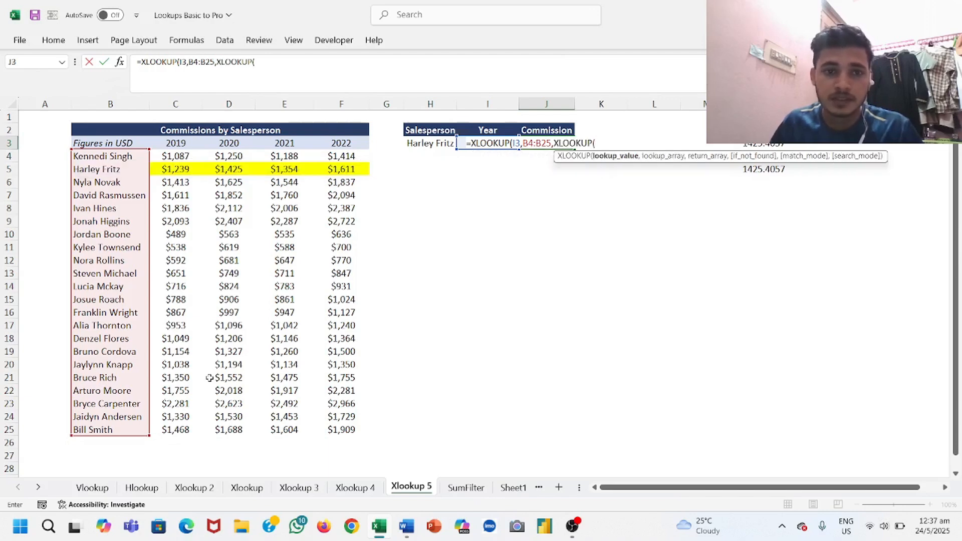
{"action": "left_click", "coordinate": [483, 130]}
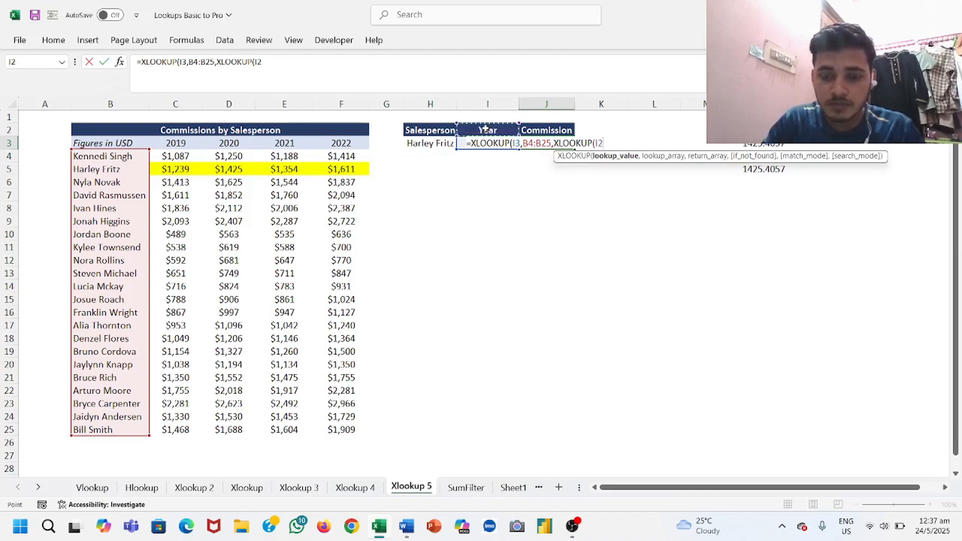
{"action": "key", "text": "Down"}
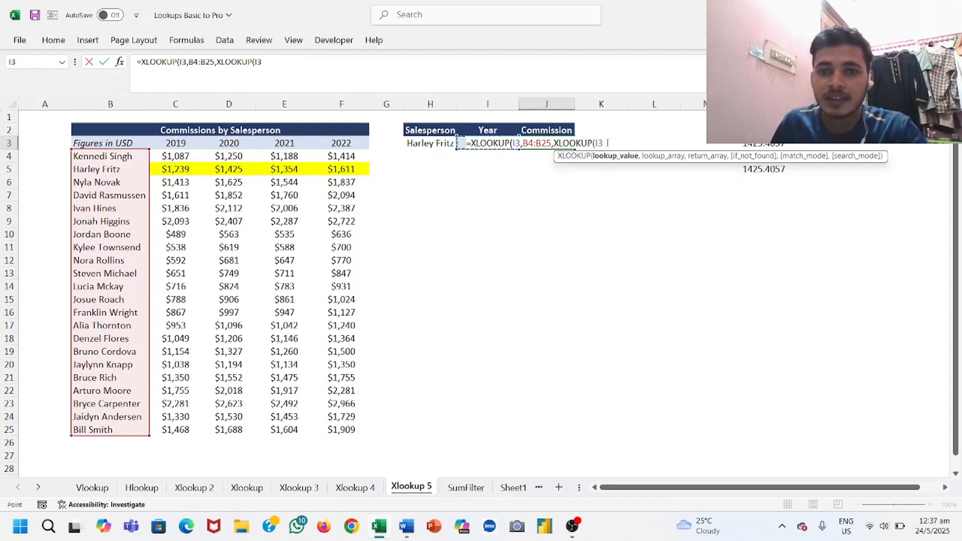
{"action": "key", "text": "BackSpace"}
{"action": "key", "text": "BackSpace"}
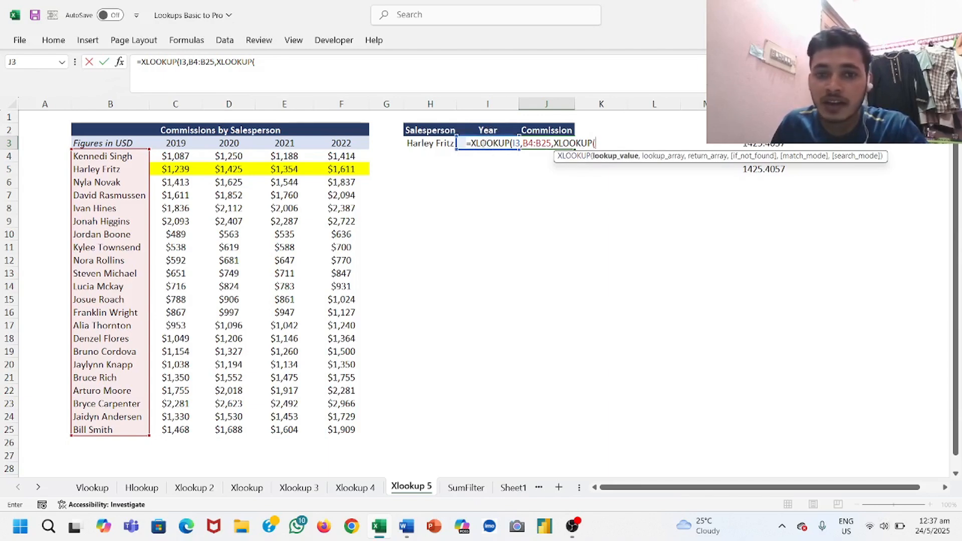
Complete the nested XLOOKUP in J3 with I3 as lookup value, C3:F3 as lookup array and C4:F25 as return array, and enter the formula.
{"action": "left_click", "coordinate": [488, 129]}
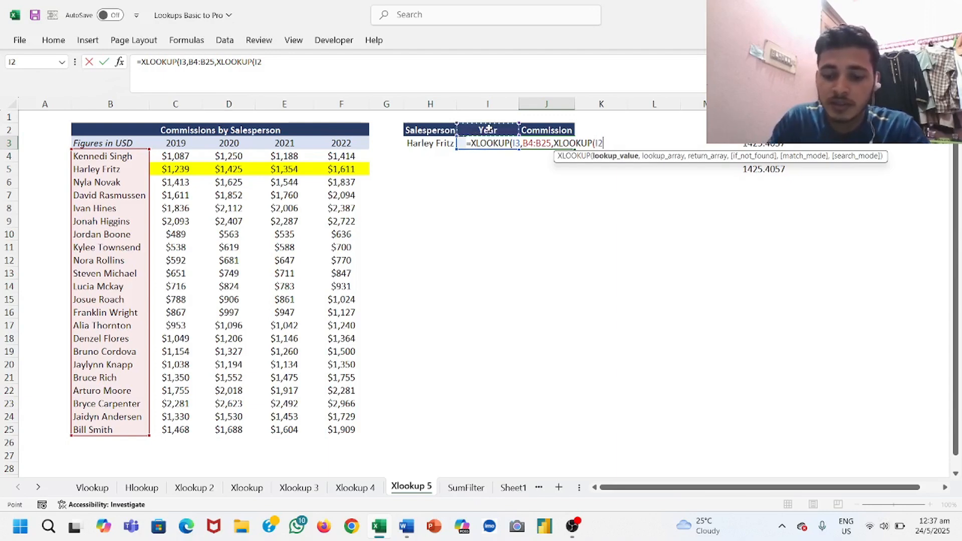
{"action": "key", "text": "Down"}
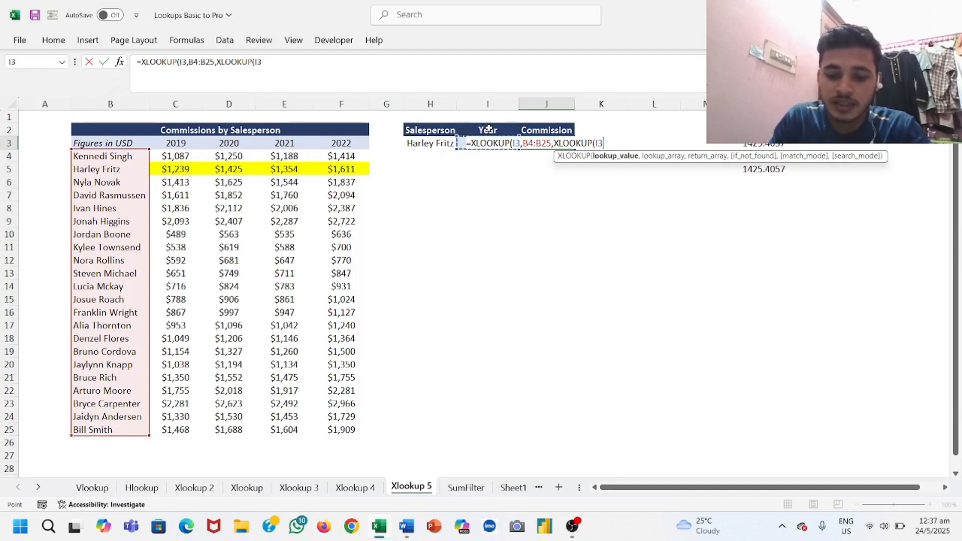
{"action": "type", "text": ","}
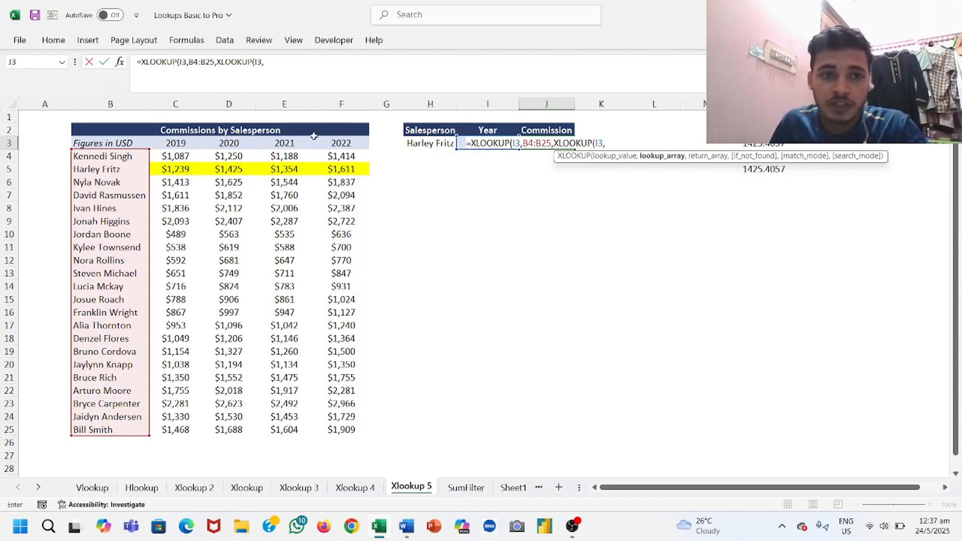
{"action": "left_click_drag", "start_coordinate": [177, 142], "coordinate": [337, 144]}
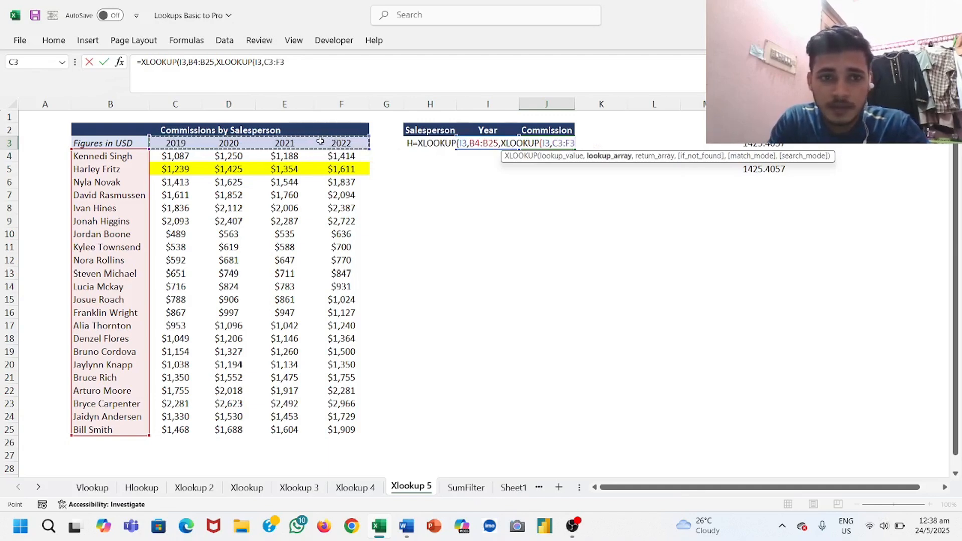
{"action": "type", "text": ","}
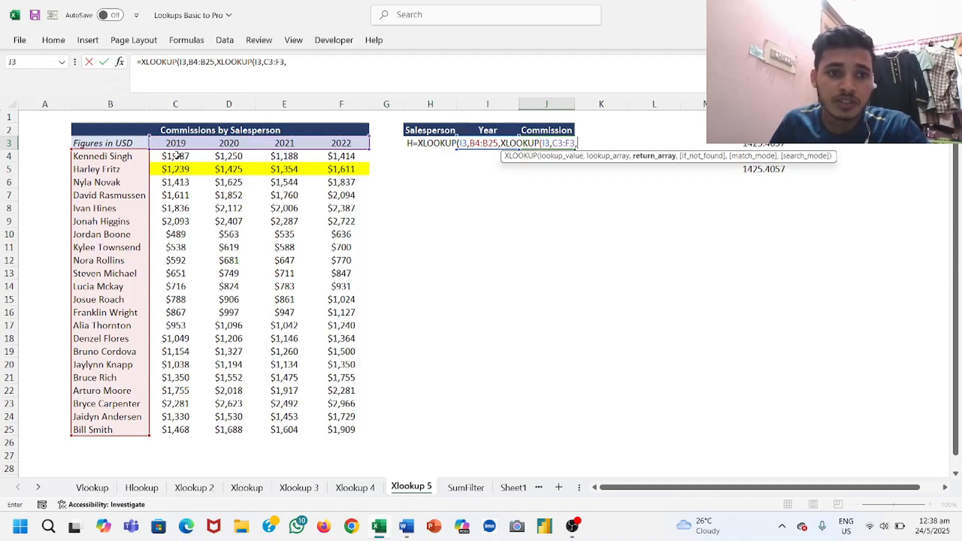
{"action": "left_click_drag", "start_coordinate": [177, 156], "coordinate": [363, 431]}
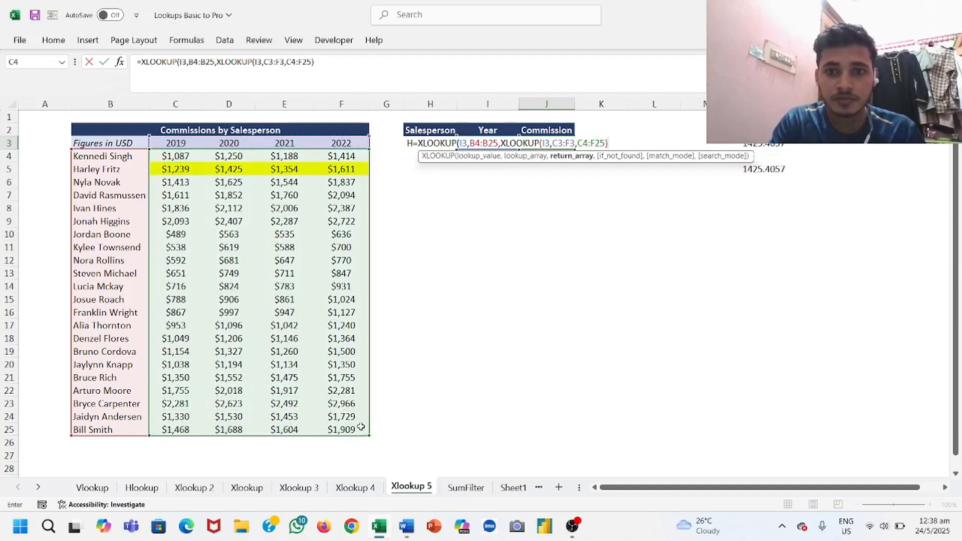
{"action": "key", "text": "Return"}
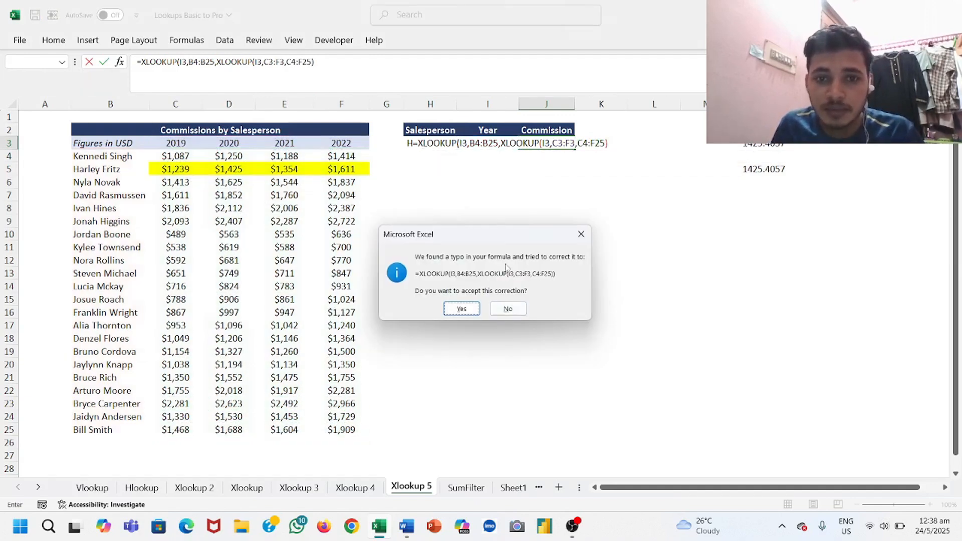
{"action": "left_click", "coordinate": [581, 234]}
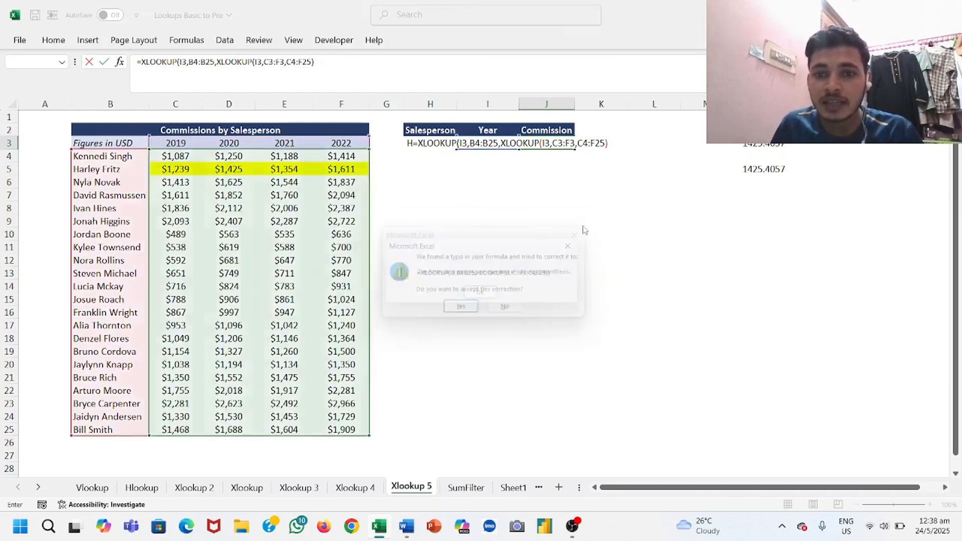
{"action": "left_click", "coordinate": [586, 247]}
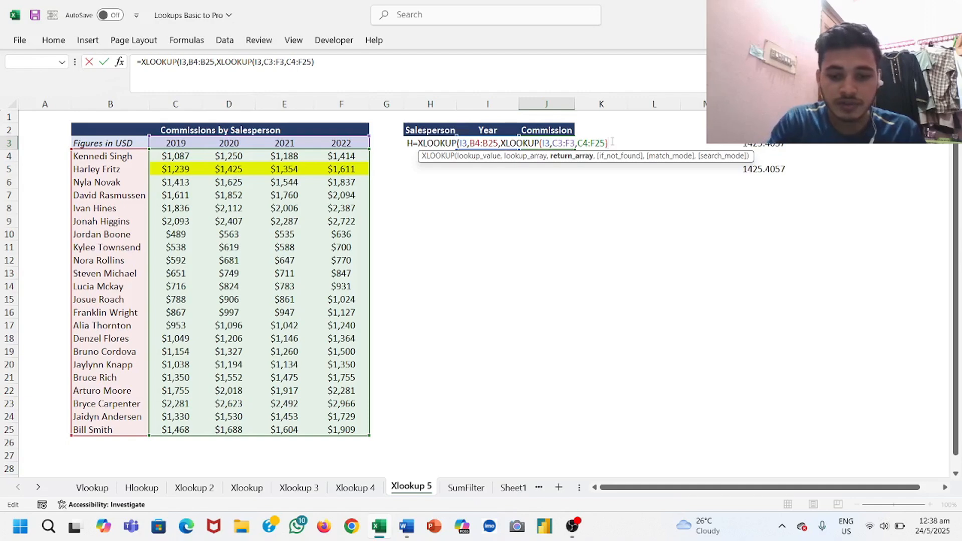
{"action": "type", "text": ")"}
{"action": "key", "text": "Return"}
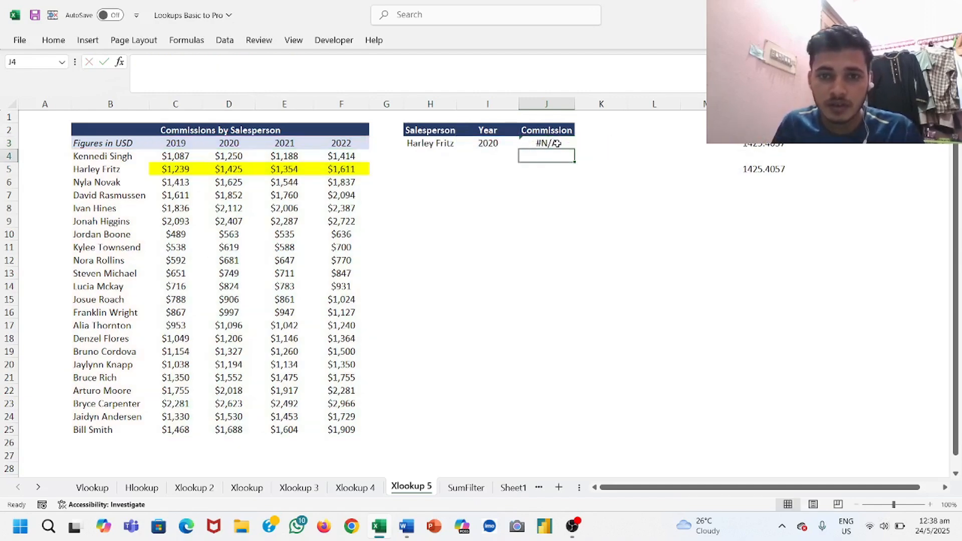
Check the example formula in N3, and change the outer lookup value of the J3 formula to the salesperson cell H3.
{"action": "left_click", "coordinate": [556, 144]}
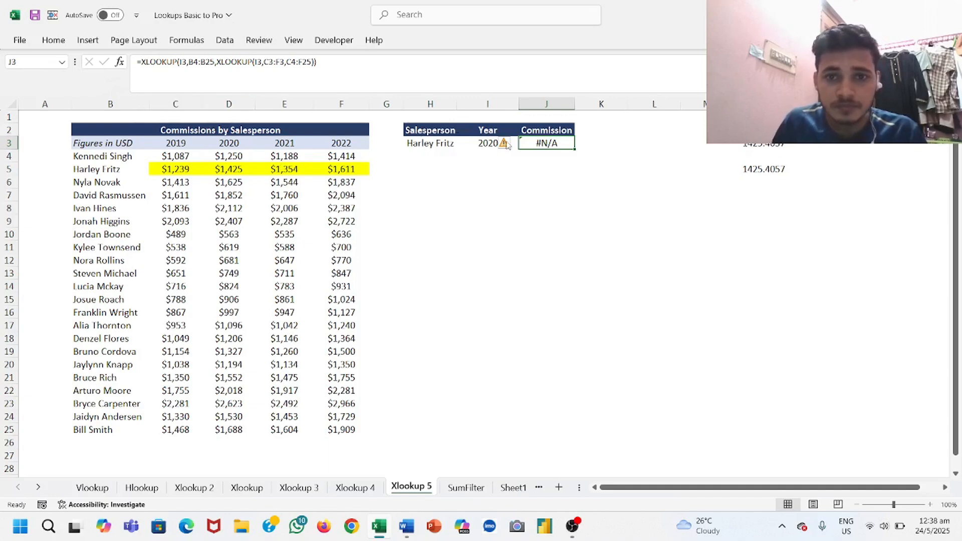
{"action": "left_click", "coordinate": [775, 142]}
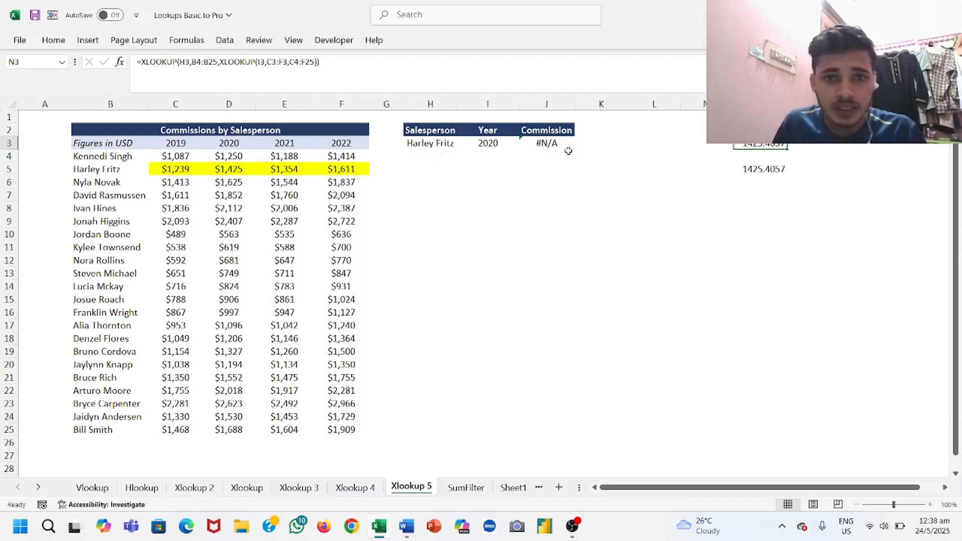
{"action": "left_click", "coordinate": [545, 143]}
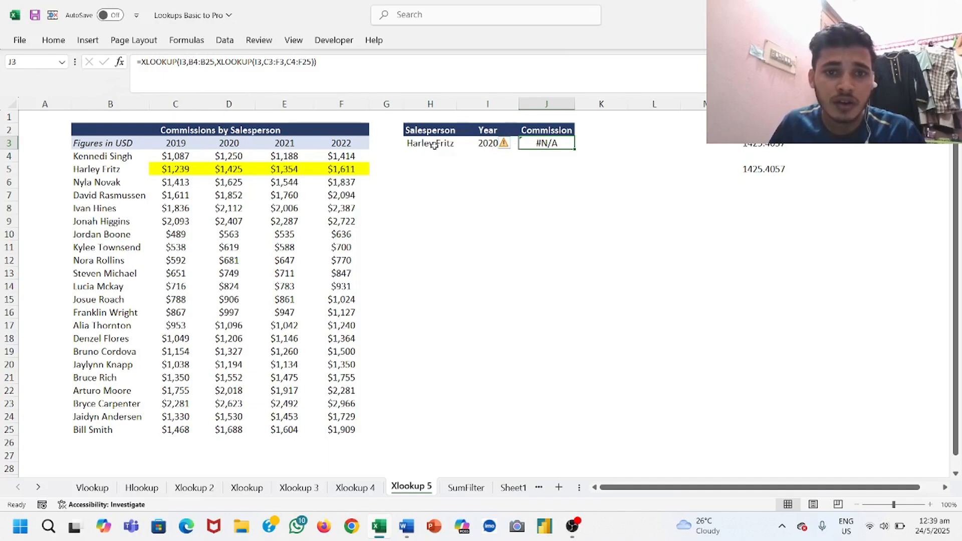
{"action": "left_click", "coordinate": [187, 61]}
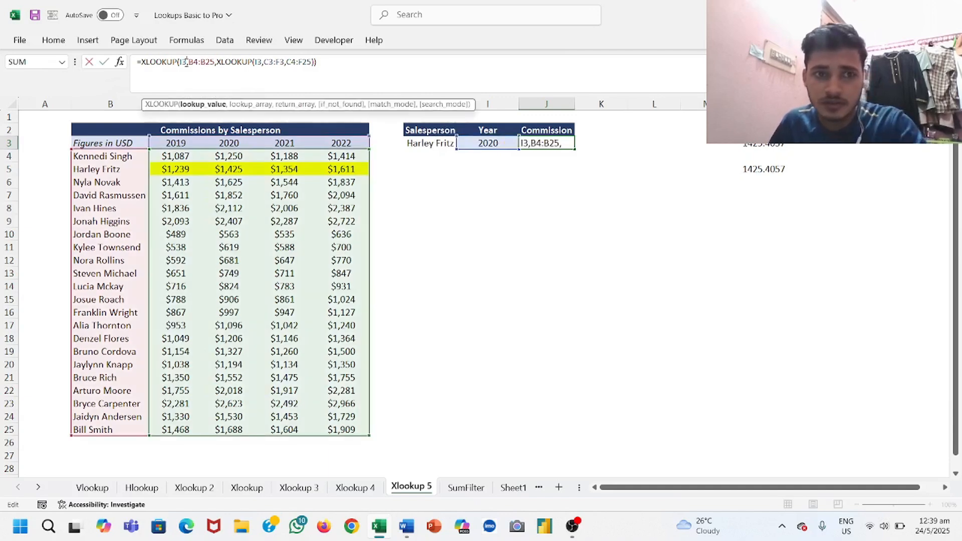
{"action": "key", "text": "BackSpace"}
{"action": "key", "text": "BackSpace"}
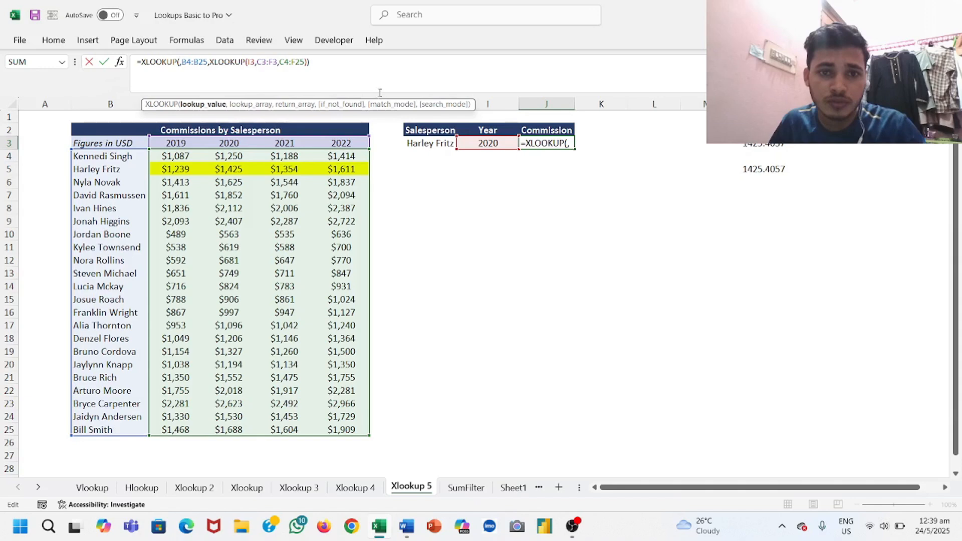
{"action": "left_click", "coordinate": [430, 143]}
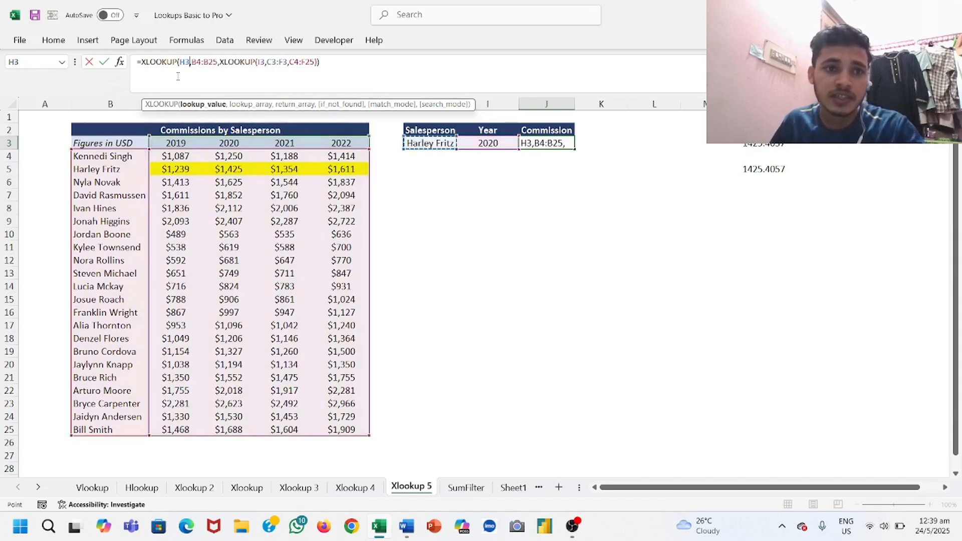
{"action": "key", "text": "Return"}
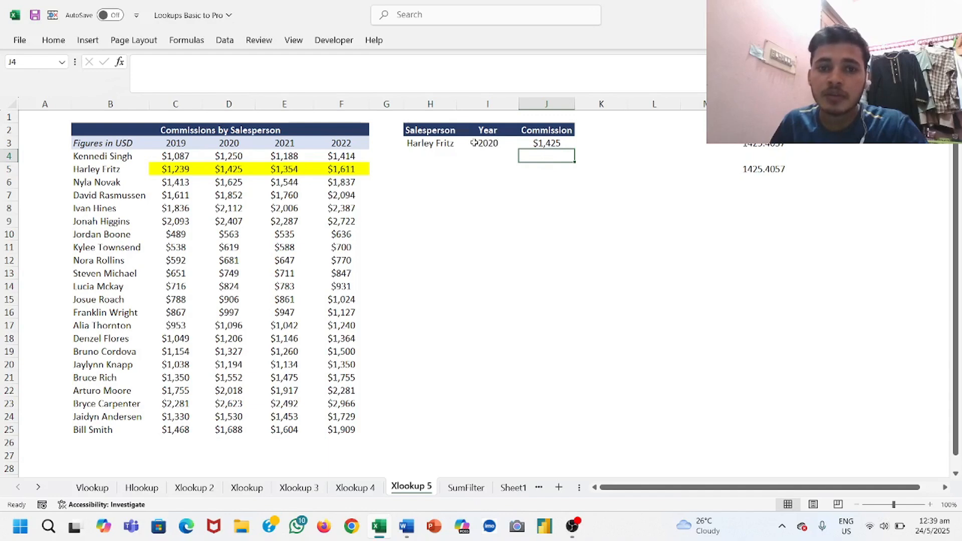
On the SumFilter sheet, clear the existing FILTER results in J8:M11.
{"action": "left_click", "coordinate": [465, 488]}
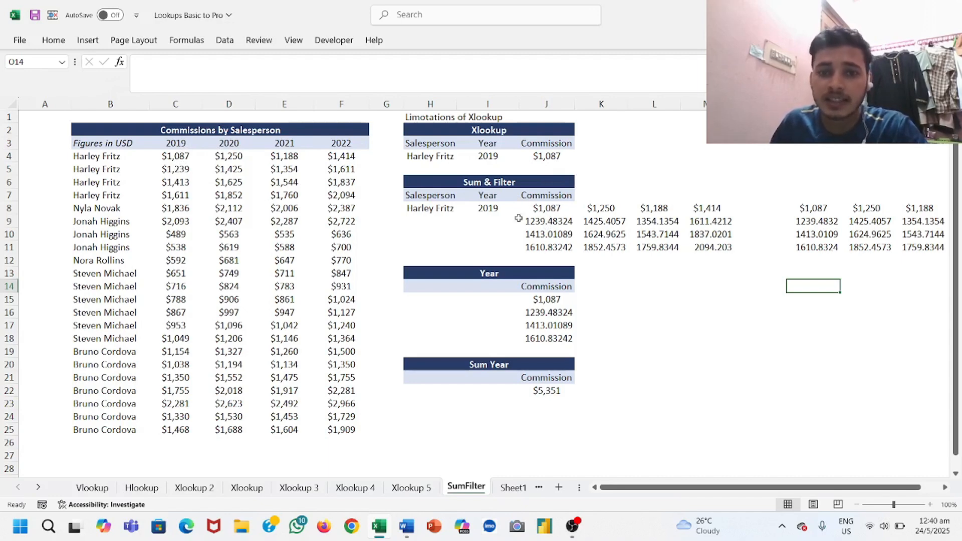
{"action": "left_click_drag", "start_coordinate": [549, 209], "coordinate": [710, 247]}
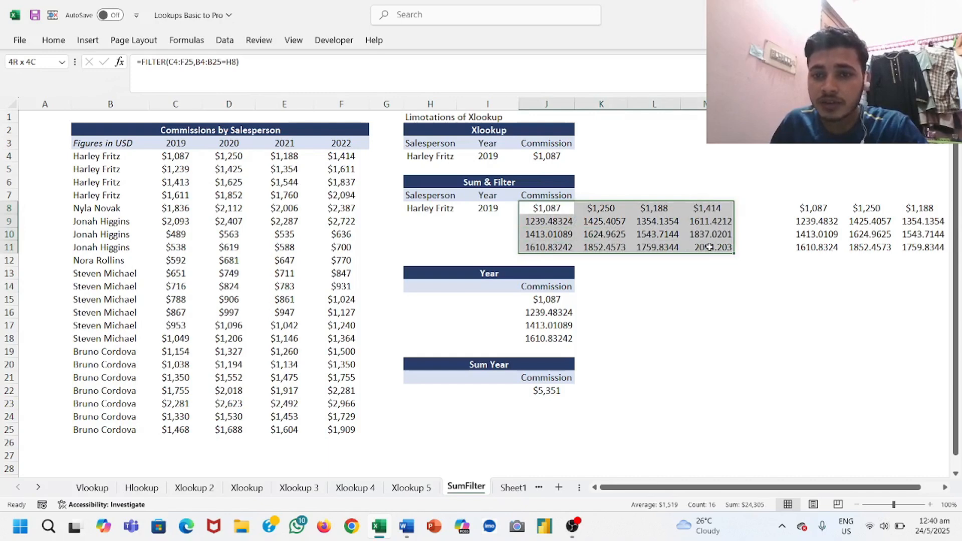
{"action": "key", "text": "Delete"}
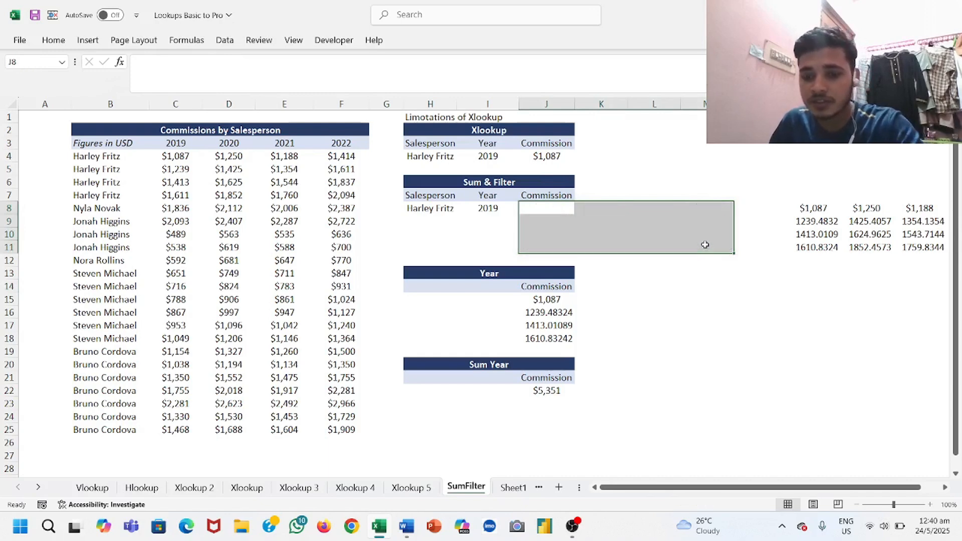
{"action": "left_click", "coordinate": [613, 307]}
Enter a FILTER formula in J8 that returns C4:F25 for rows where B4:B25 equals the salesperson in H8.
{"action": "left_click", "coordinate": [545, 208]}
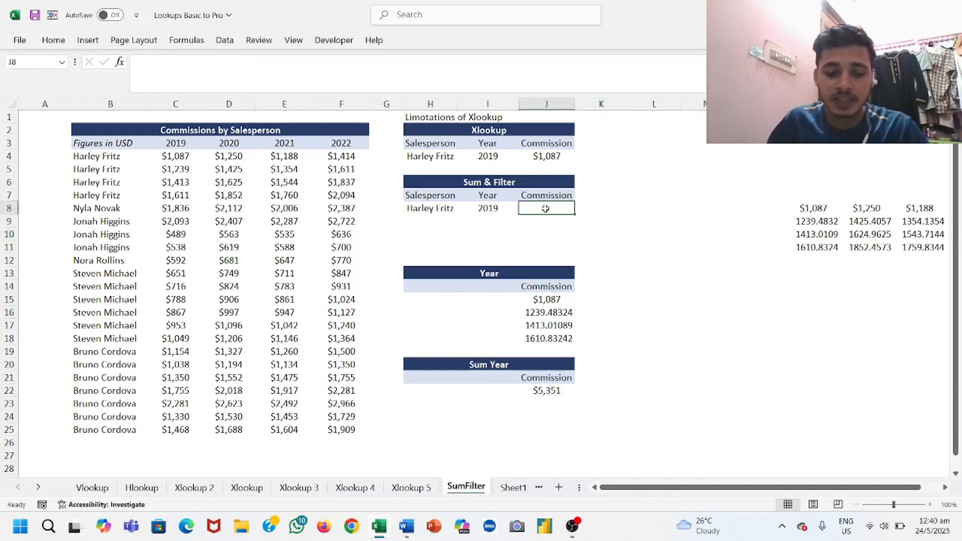
{"action": "type", "text": "=fil"}
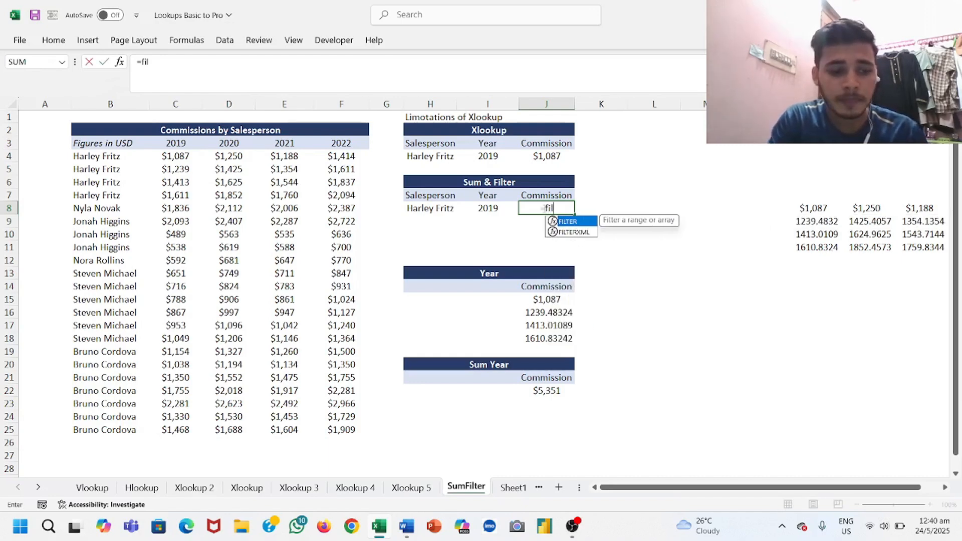
{"action": "key", "text": "Tab"}
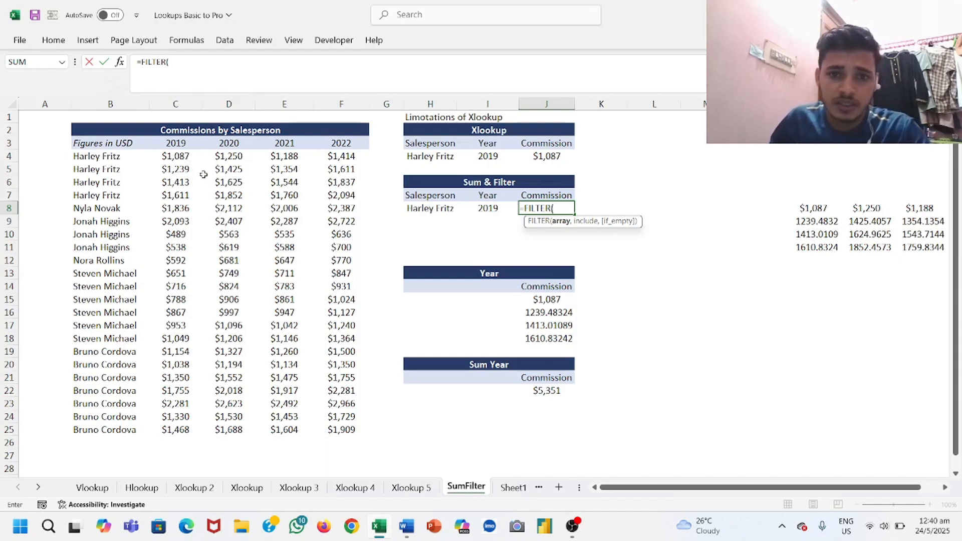
{"action": "left_click_drag", "start_coordinate": [177, 156], "coordinate": [342, 431]}
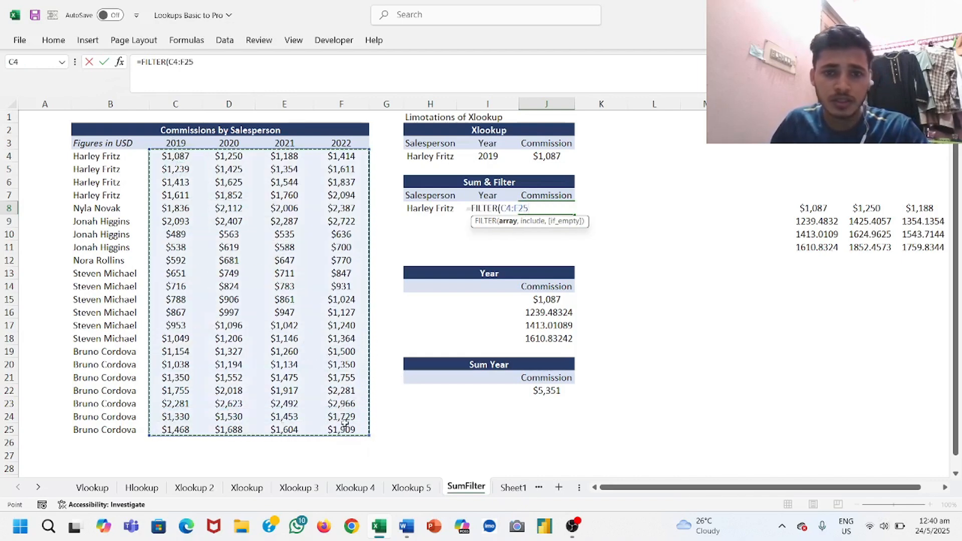
{"action": "type", "text": ","}
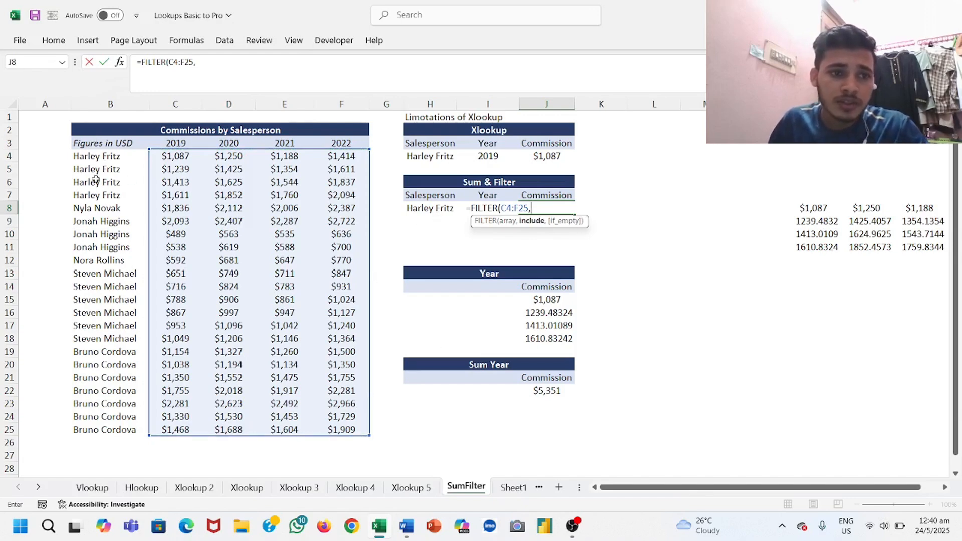
{"action": "left_click_drag", "start_coordinate": [95, 157], "coordinate": [98, 434]}
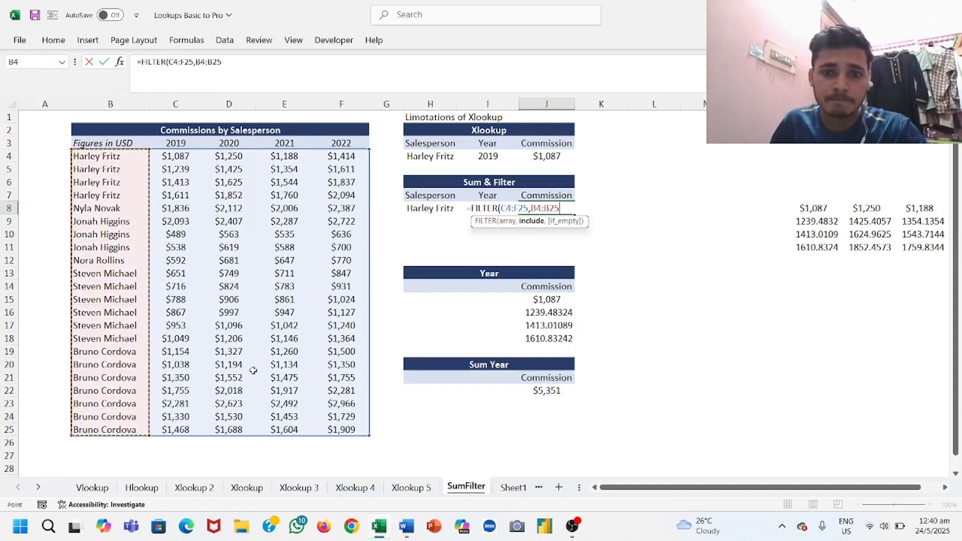
{"action": "type", "text": "="}
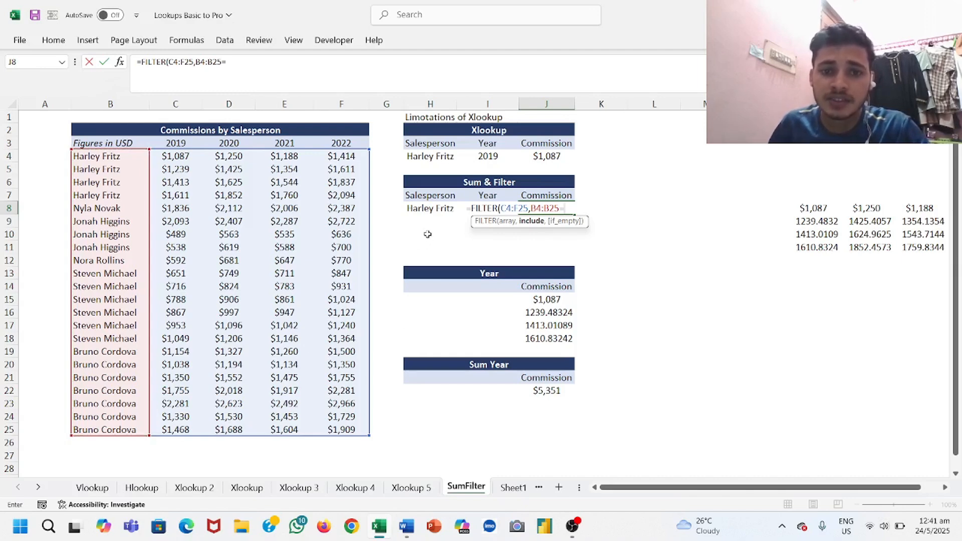
{"action": "left_click", "coordinate": [431, 209]}
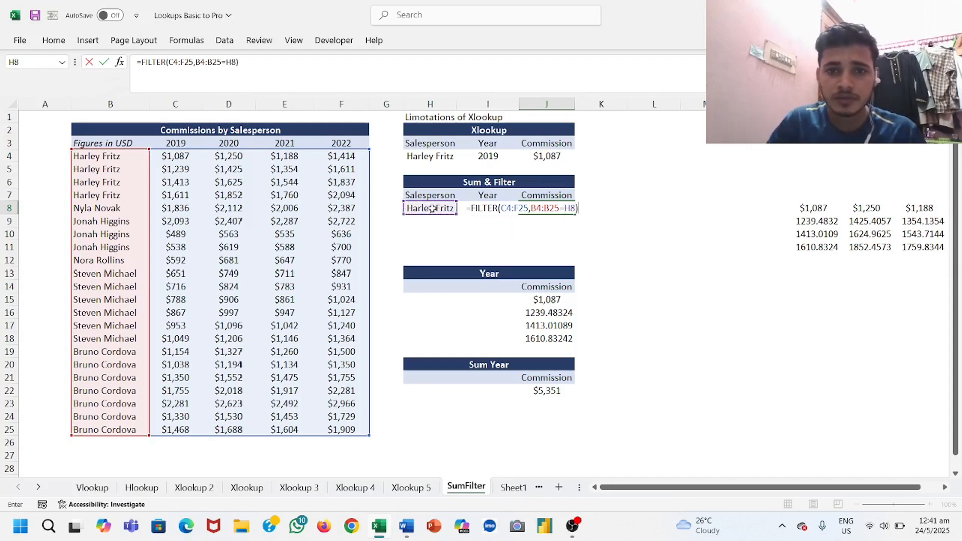
{"action": "key", "text": "Return"}
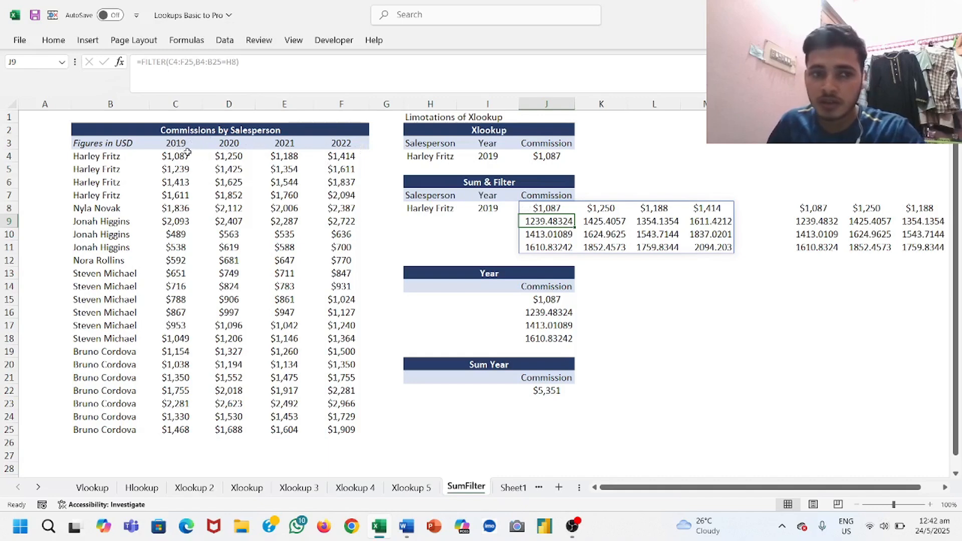
Wrap the J8 formula in an outer FILTER whose include condition is C3:F3=I8, limiting the results to the chosen year.
{"action": "left_click", "coordinate": [563, 208]}
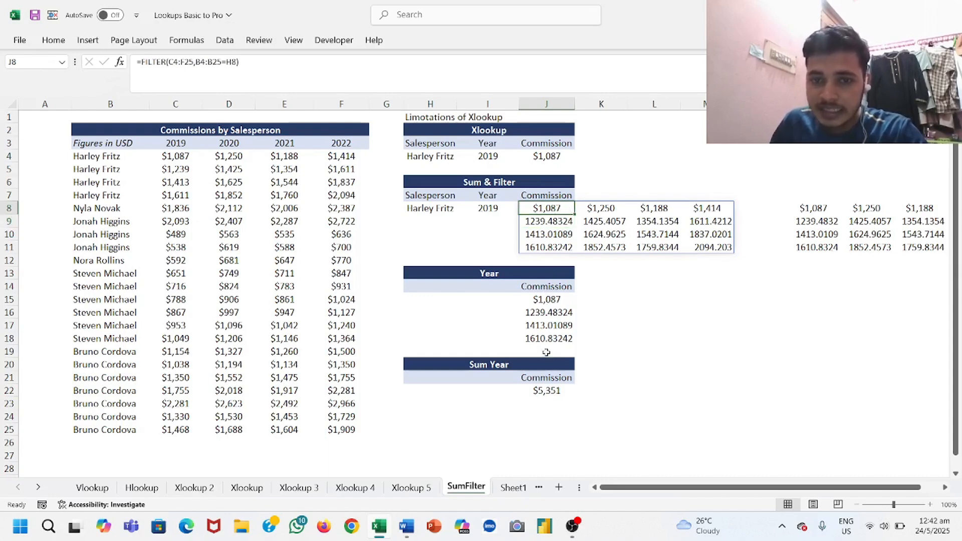
{"action": "double_click", "coordinate": [565, 208]}
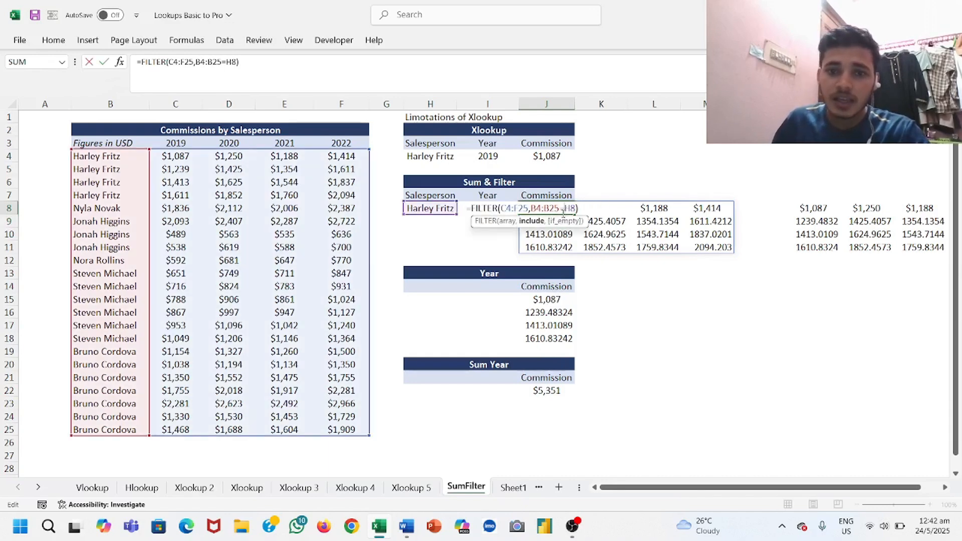
{"action": "left_click", "coordinate": [471, 208]}
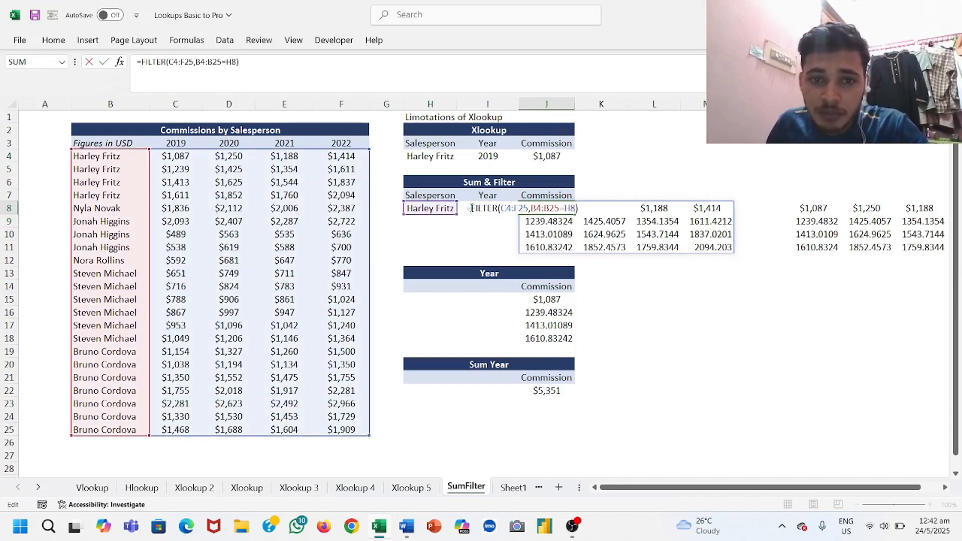
{"action": "type", "text": "FILTER("}
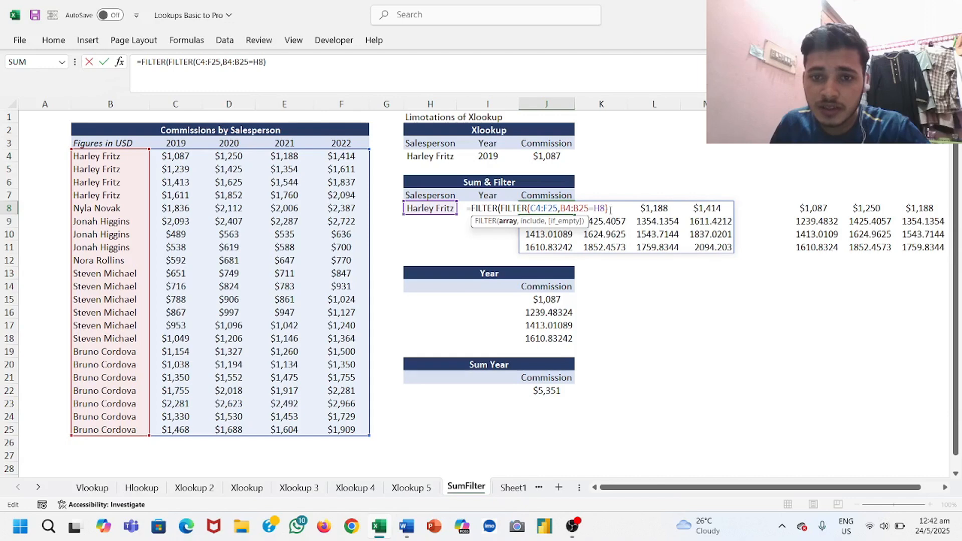
{"action": "type", "text": ","}
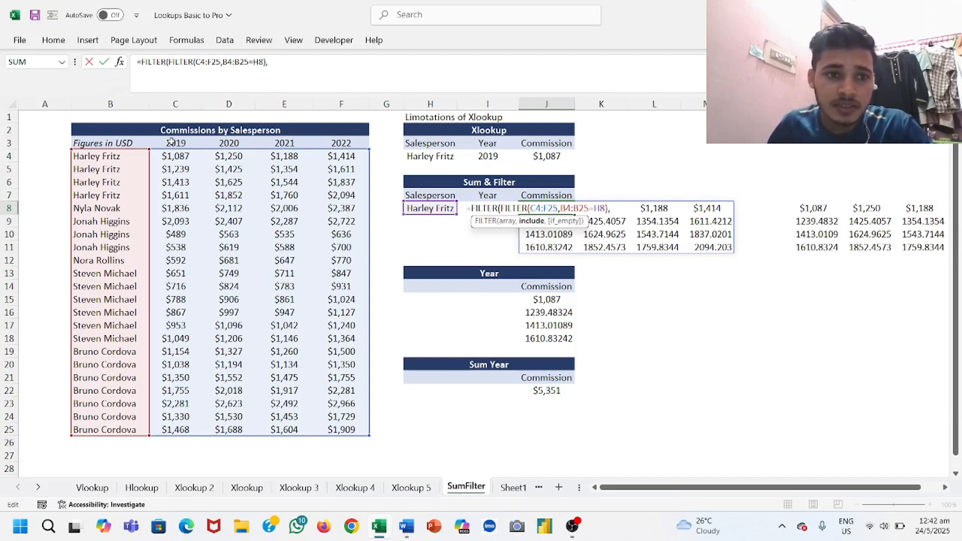
{"action": "left_click_drag", "start_coordinate": [172, 142], "coordinate": [339, 144]}
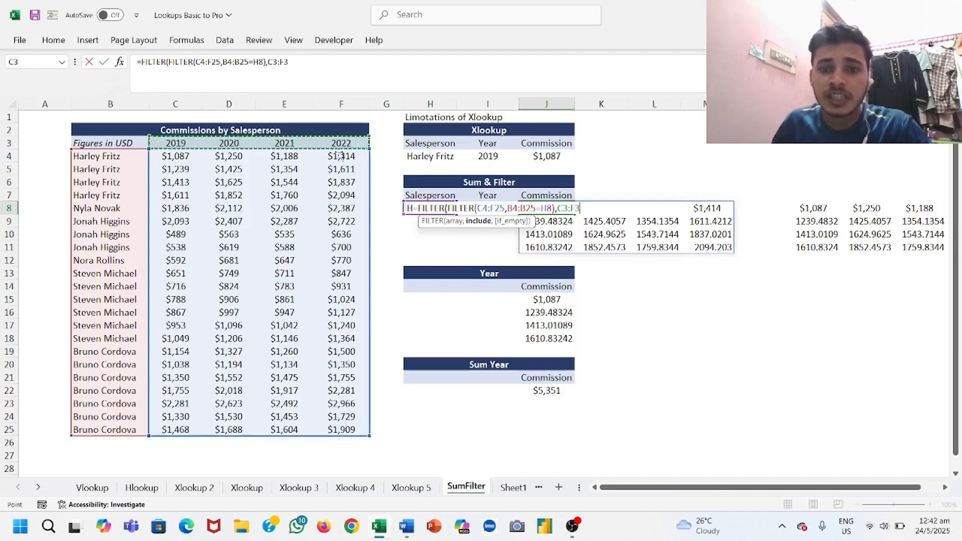
{"action": "type", "text": "="}
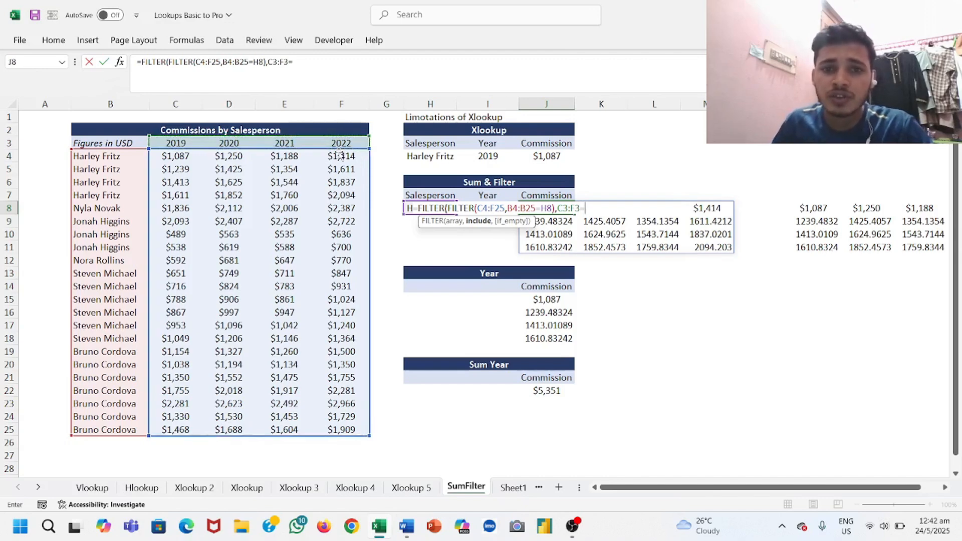
{"action": "left_click", "coordinate": [494, 196]}
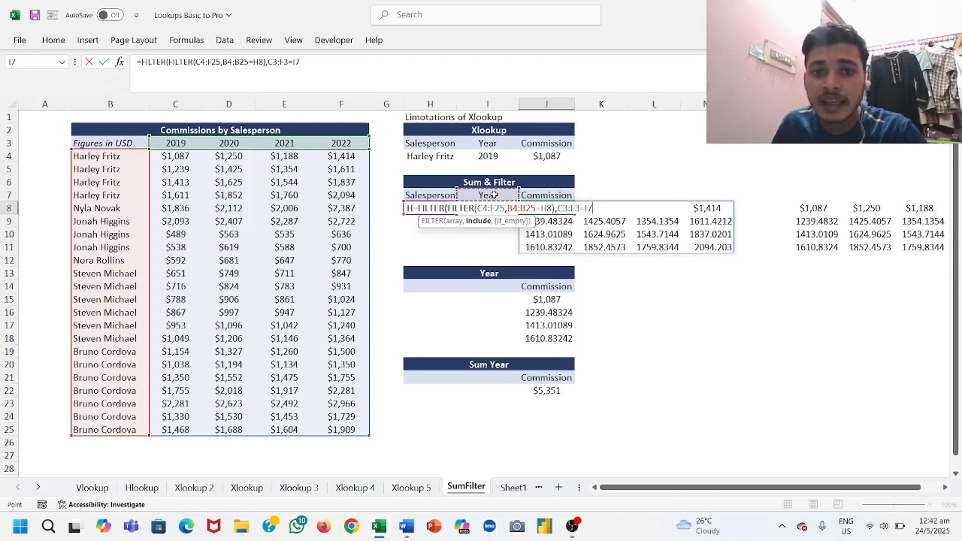
{"action": "key", "text": "Down"}
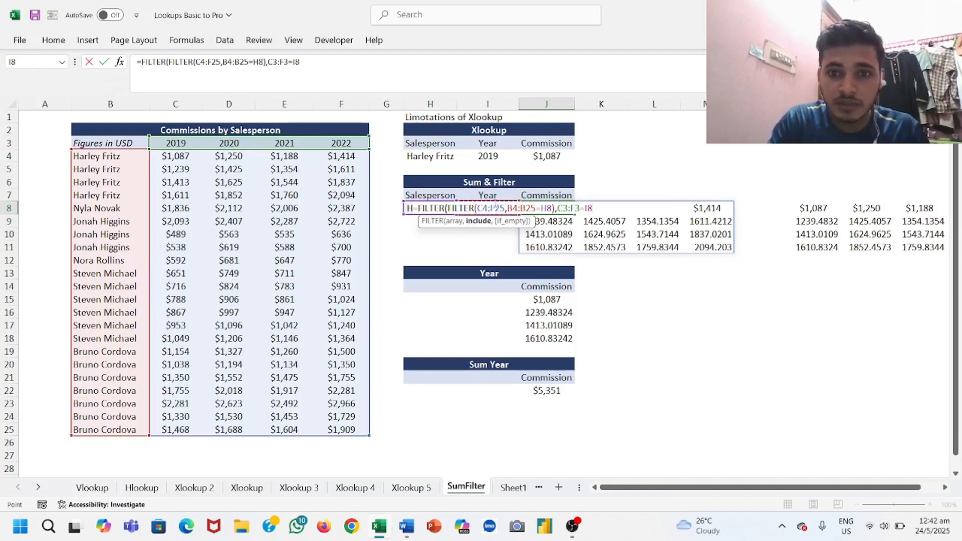
{"action": "type", "text": ")"}
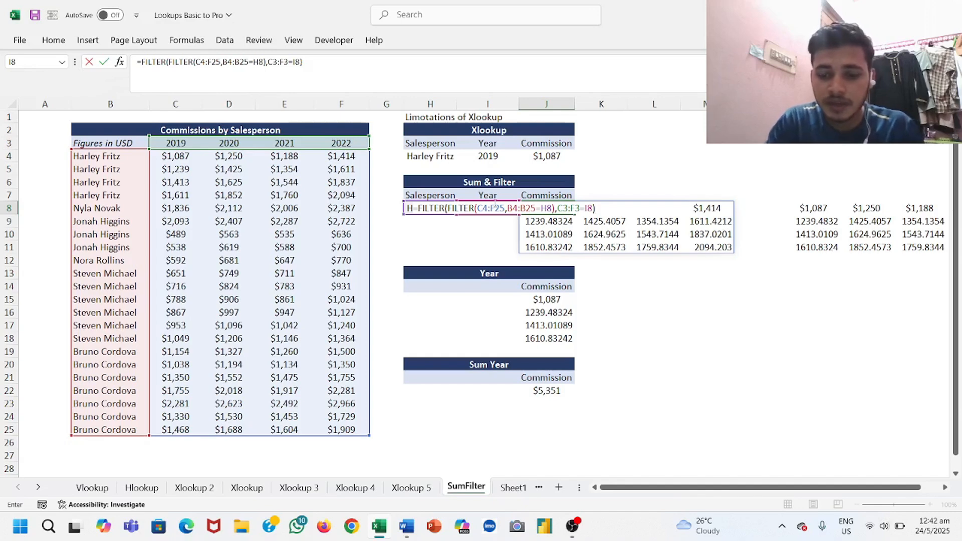
{"action": "key", "text": "Return"}
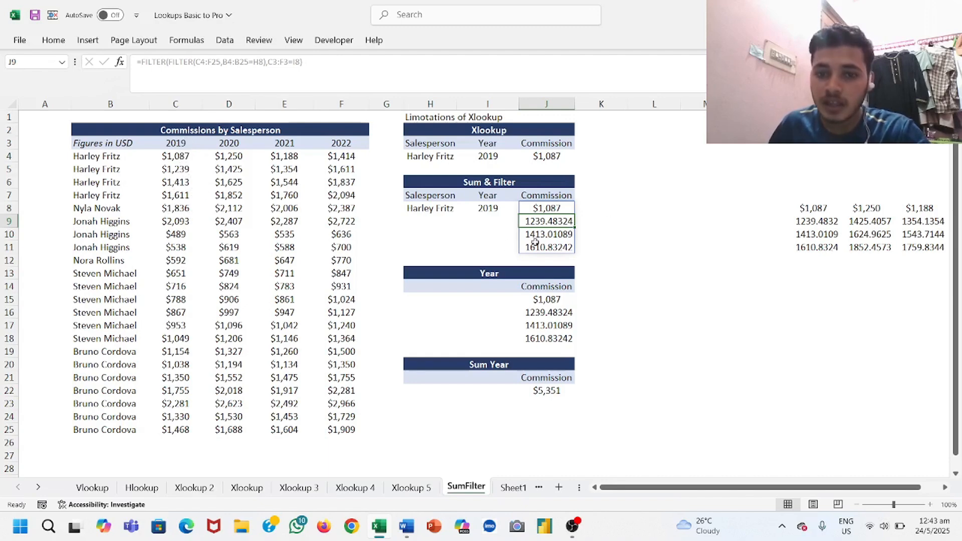
Wrap the nested FILTER formula in J8 in SUM to total the salesperson's commissions for the chosen year.
{"action": "left_click", "coordinate": [551, 208]}
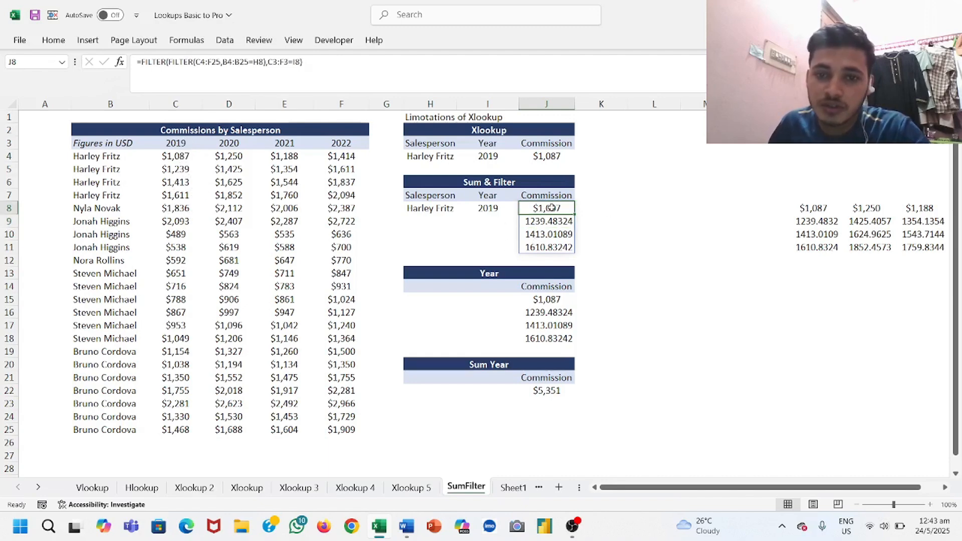
{"action": "double_click", "coordinate": [558, 208]}
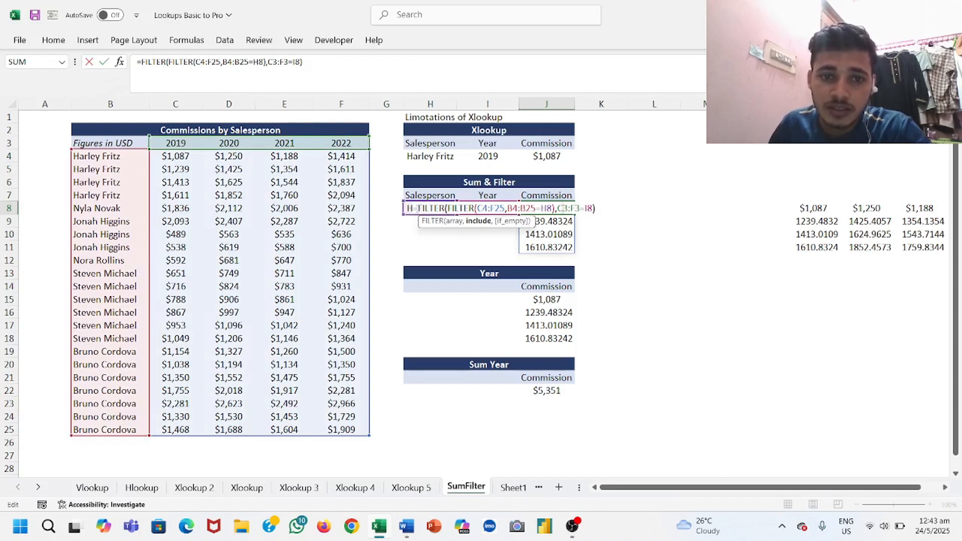
{"action": "left_click", "coordinate": [418, 209]}
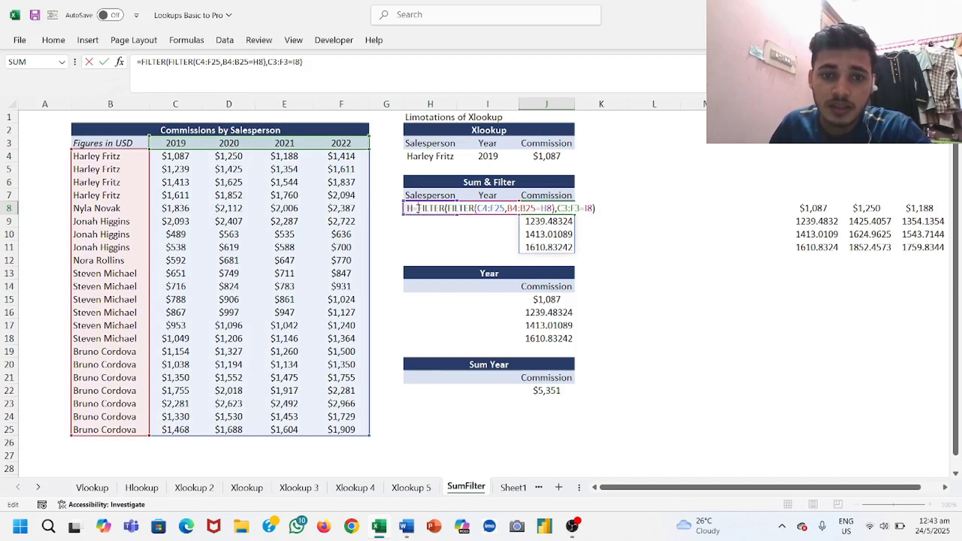
{"action": "type", "text": "sum"}
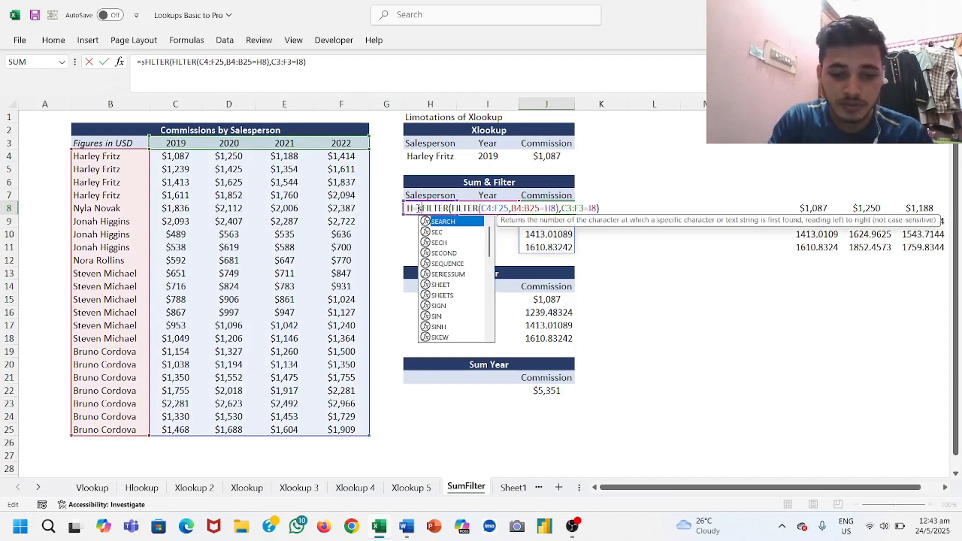
{"action": "key", "text": "Tab"}
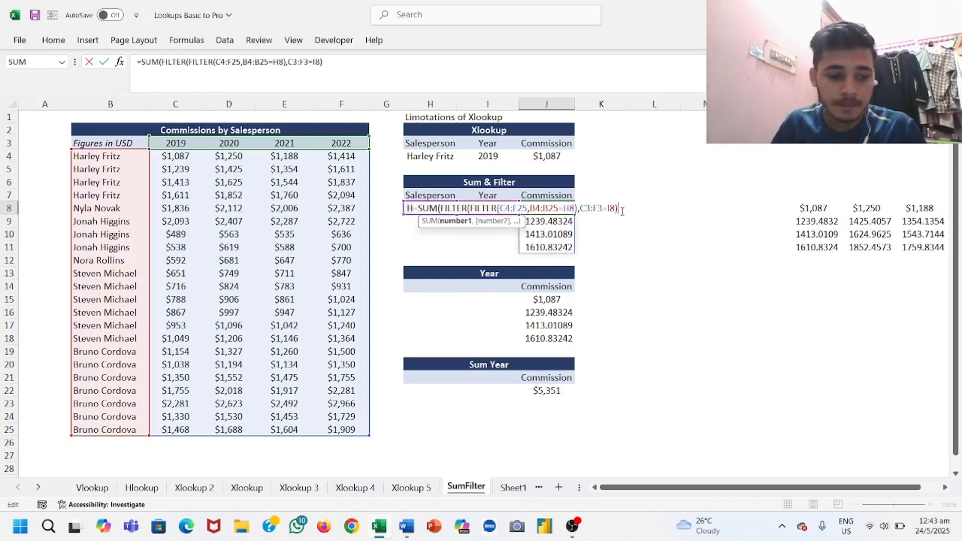
{"action": "type", "text": ")"}
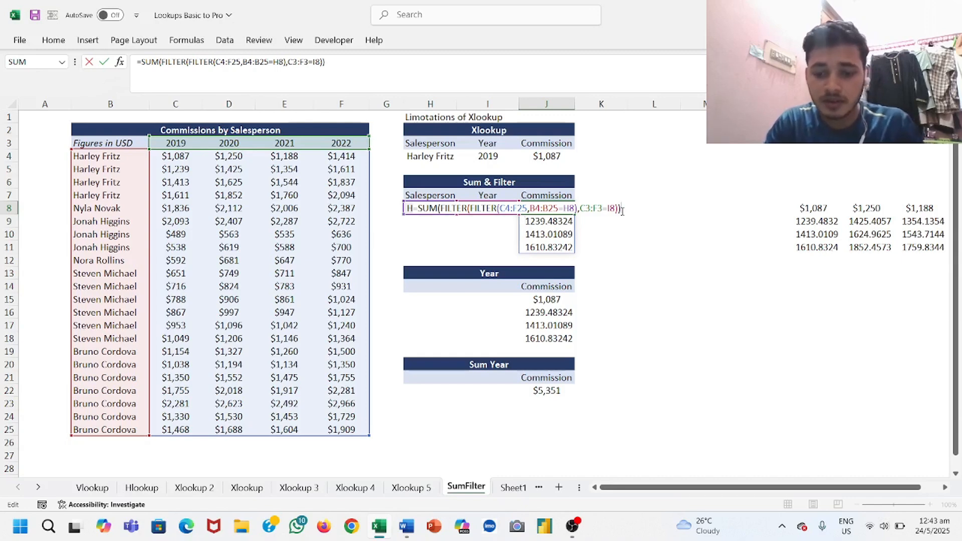
{"action": "key", "text": "Return"}
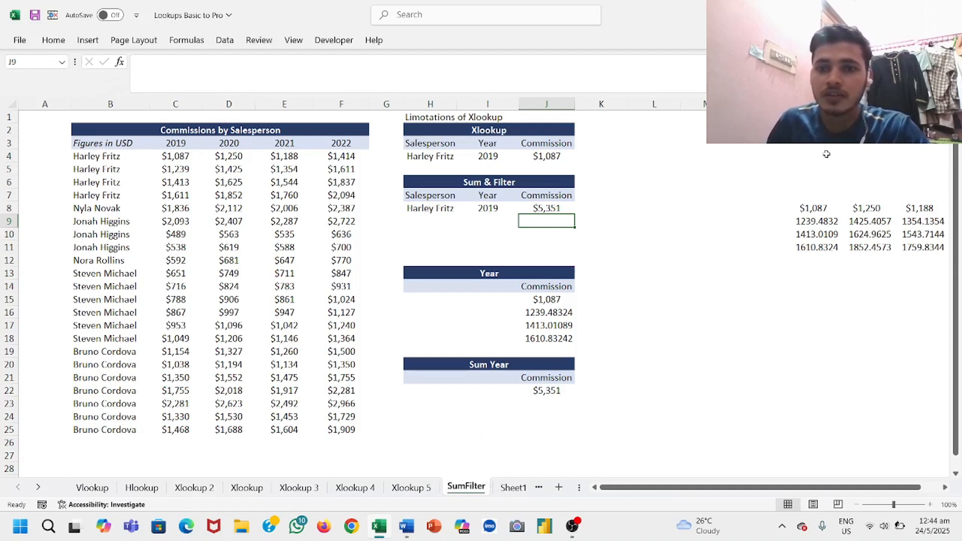
{"action": "mouse_move", "coordinate": [571, 526]}
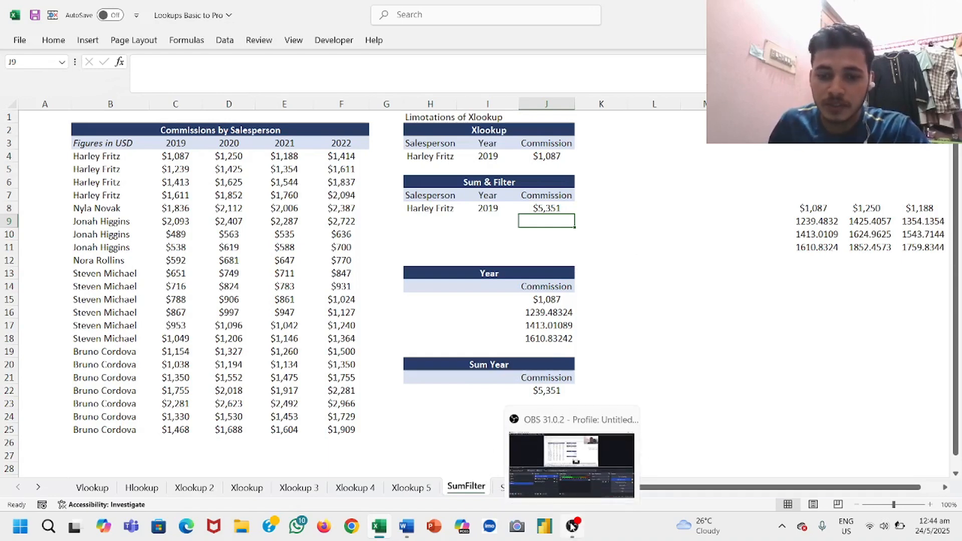
{"action": "left_click", "coordinate": [666, 488]}
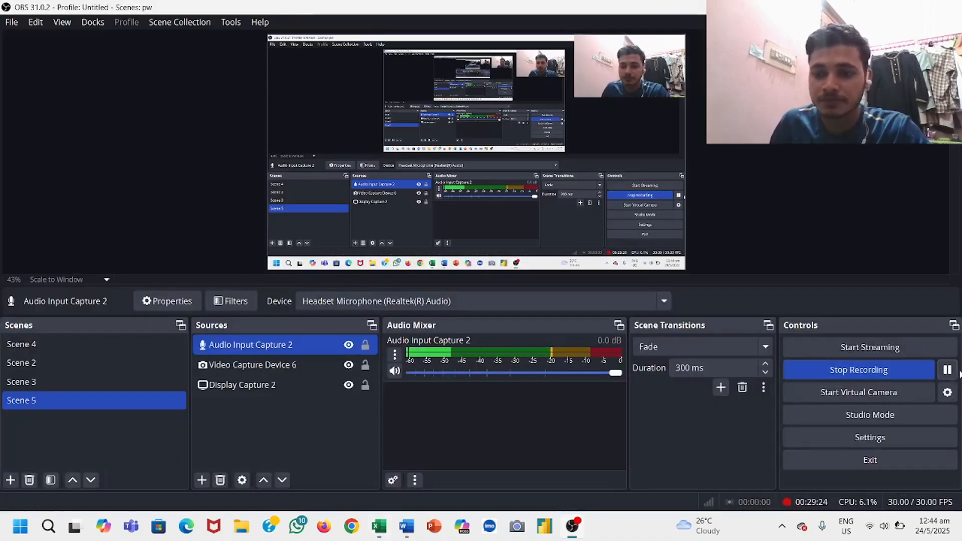
{"action": "left_click", "coordinate": [905, 370]}
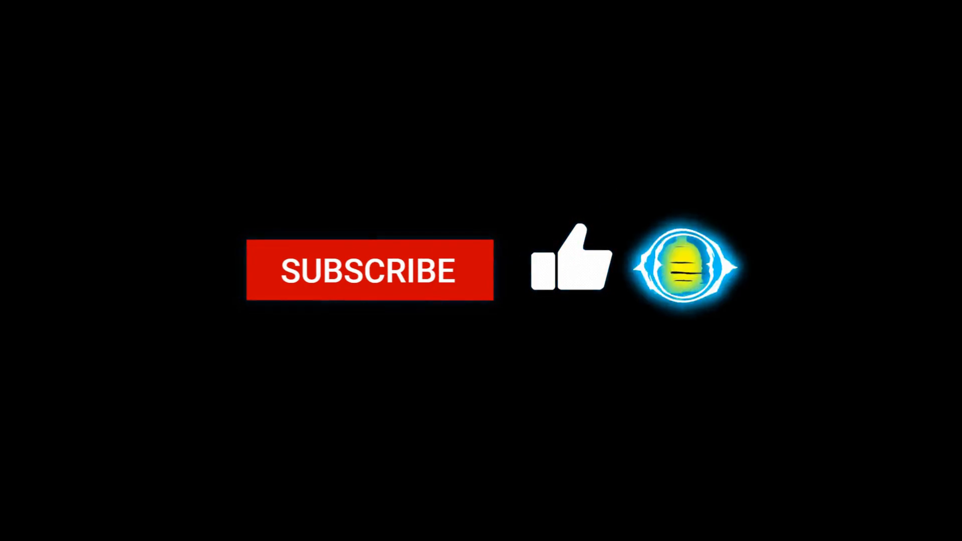